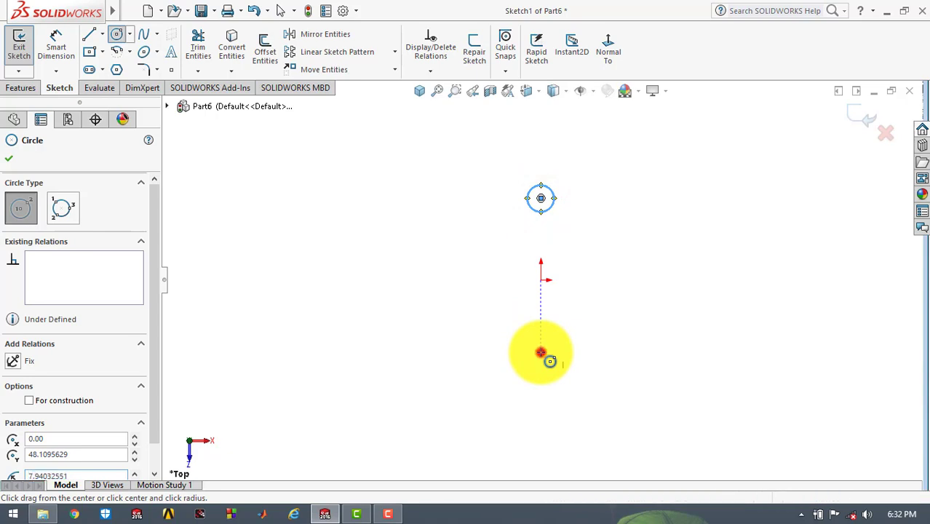
- Sketch a circle of about 9.7 mm radius directly below the origin and another of about 11.4 mm radius directly to its right
left_click(540, 353)
left_click(558, 352)
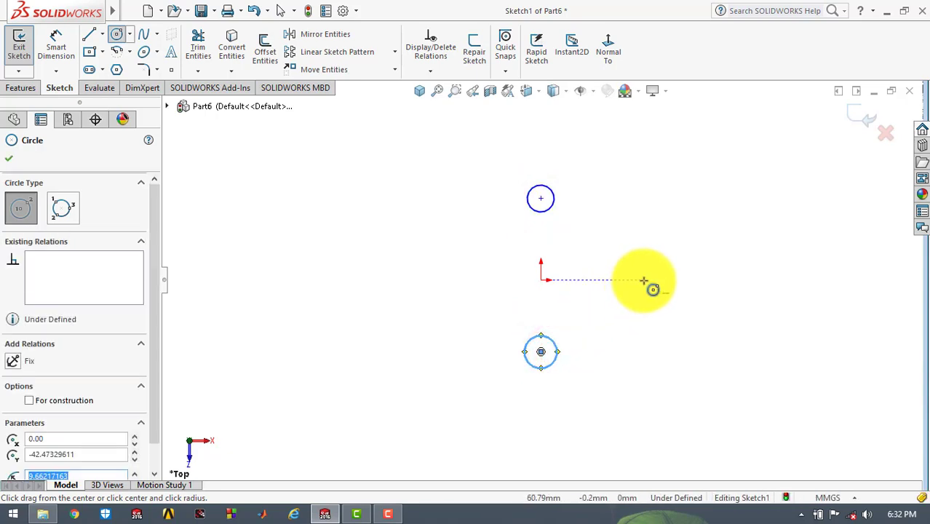
left_click(644, 280)
left_click(657, 267)
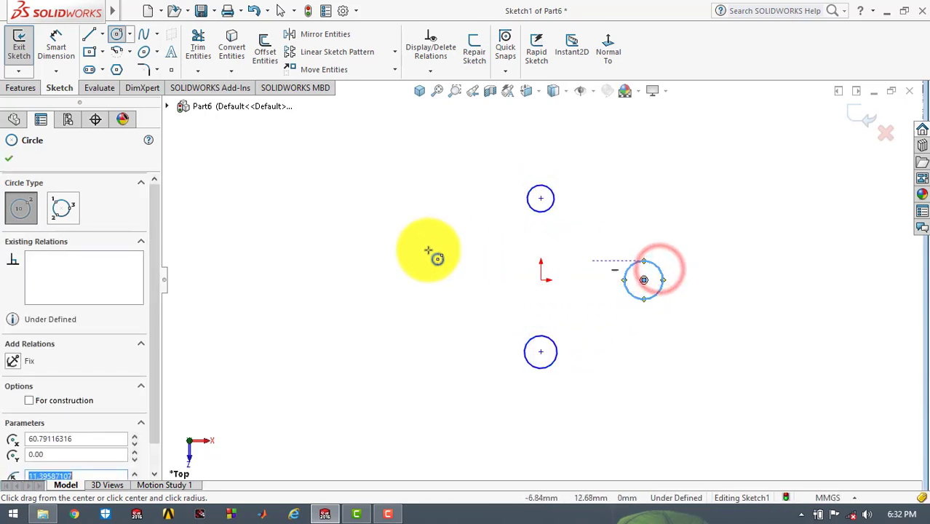
left_click(7, 158)
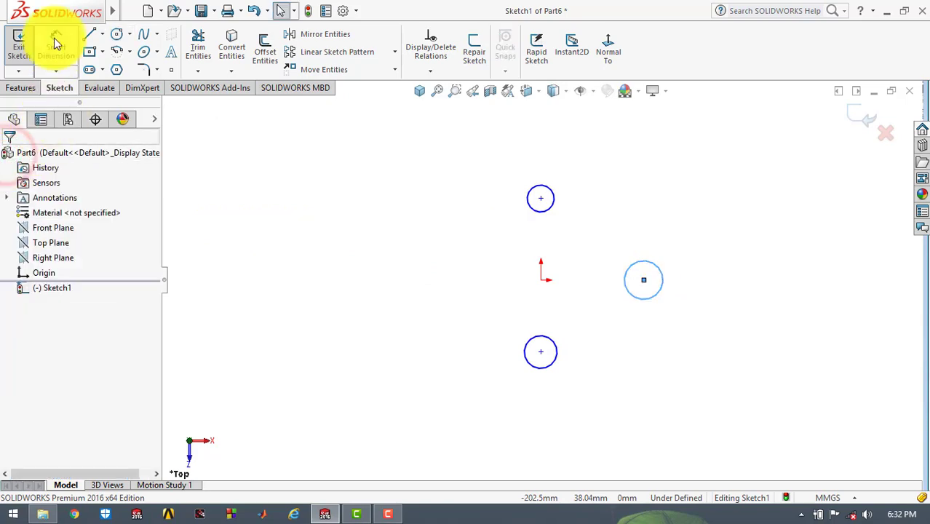
- Dimension the circle to the right of the origin with a diameter of 12 mm
left_click(653, 264)
left_click(660, 201)
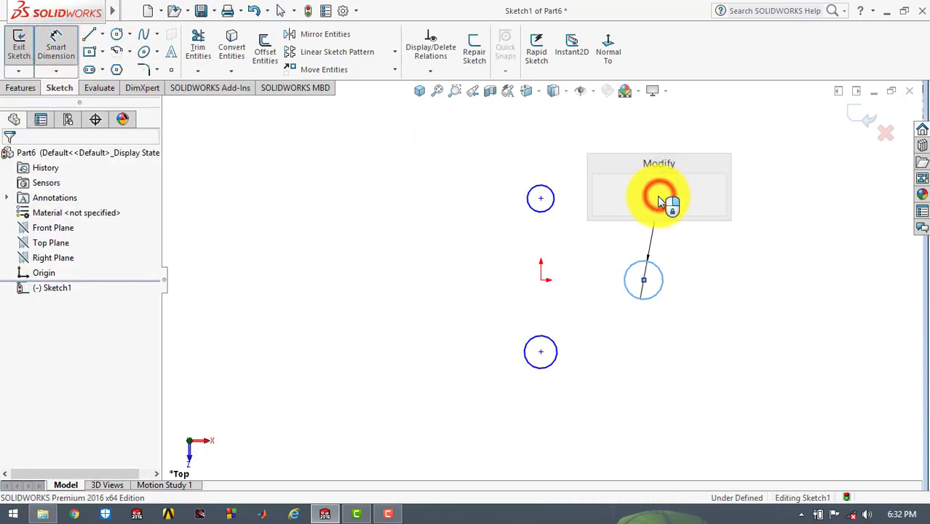
type("12")
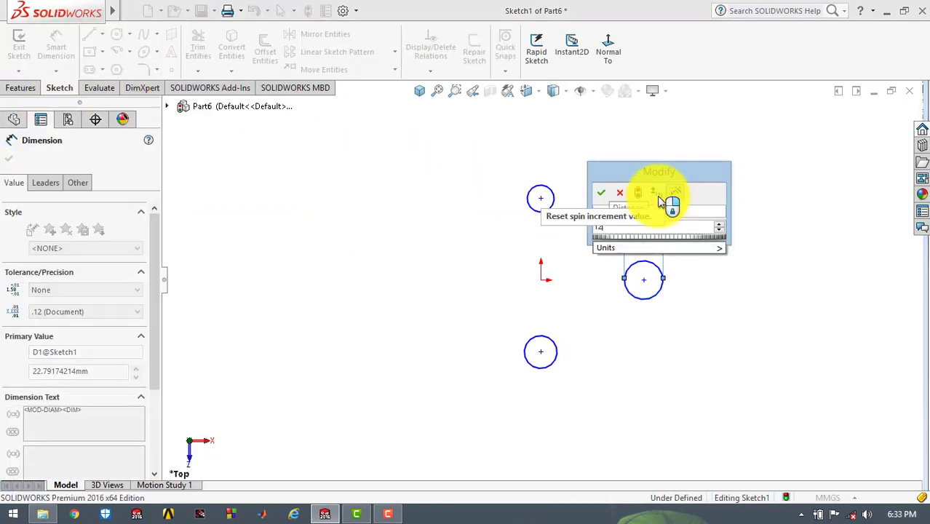
key("Return")
left_click(695, 224)
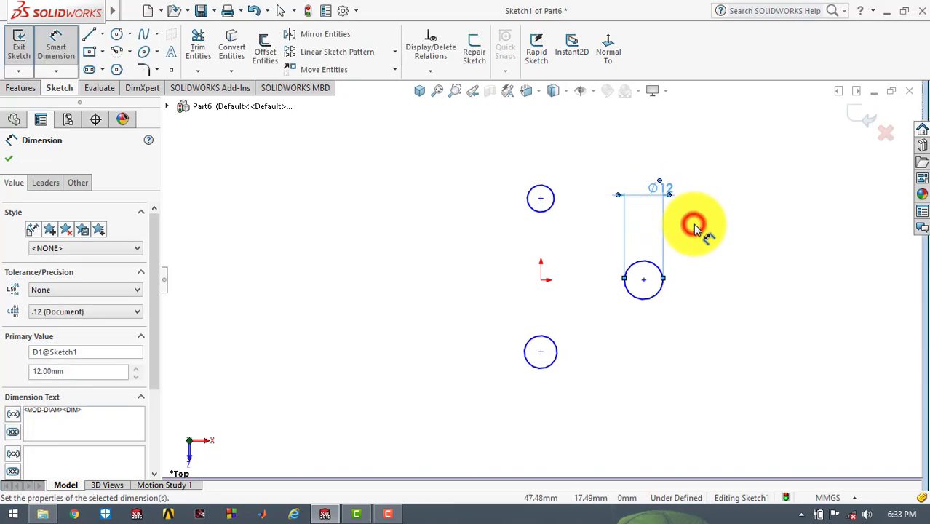
left_click(58, 51)
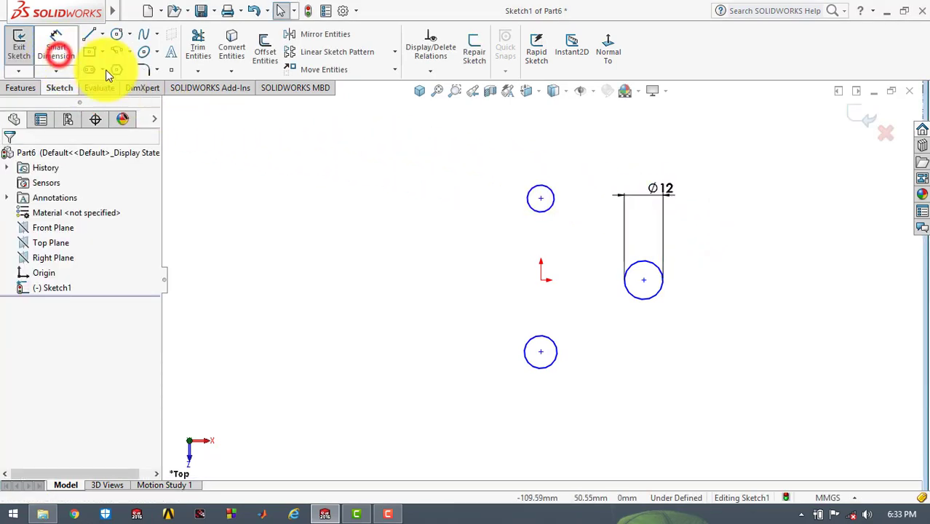
- Add an Equal relation between all three circles
left_click(537, 211)
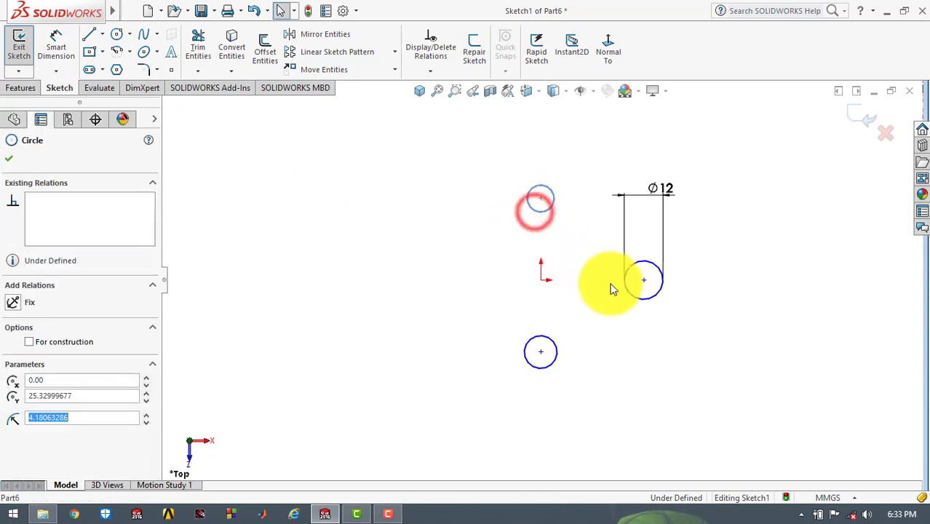
left_click(636, 298, "ctrl")
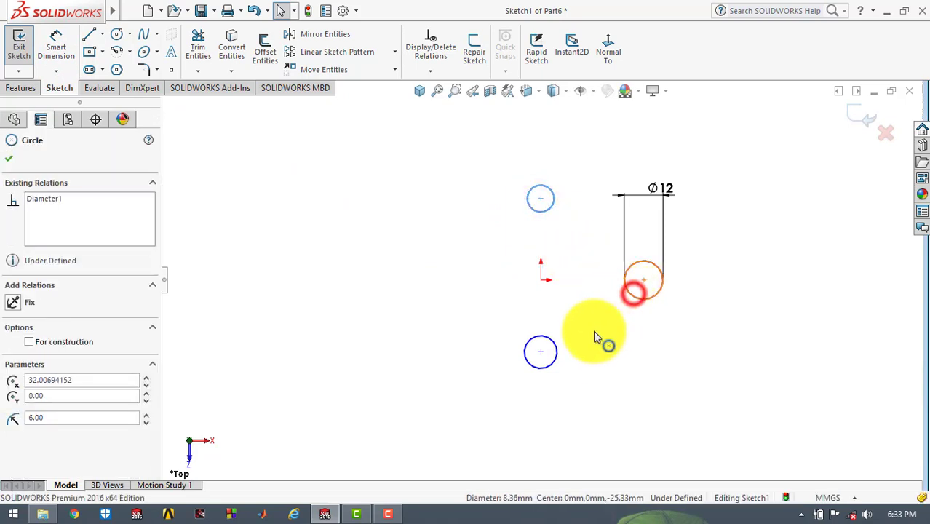
left_click(559, 355, "ctrl")
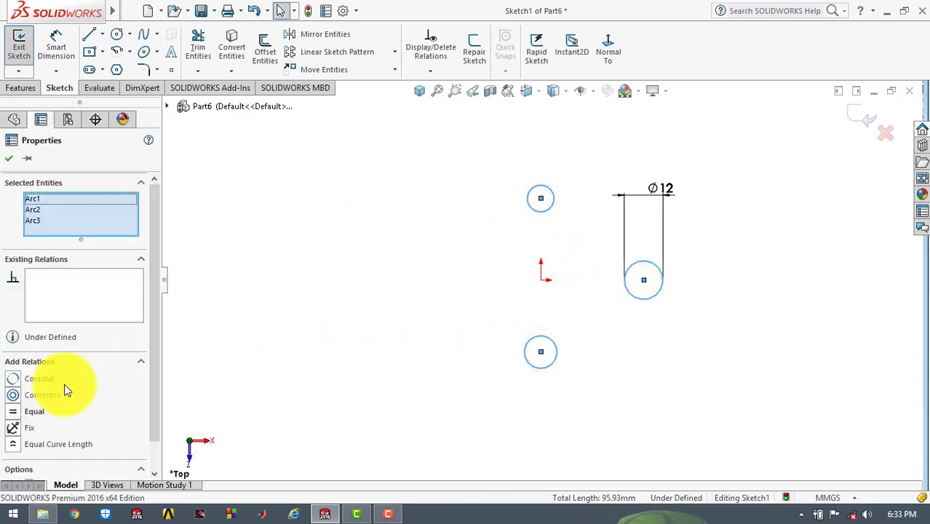
left_click(10, 159)
left_click(291, 161)
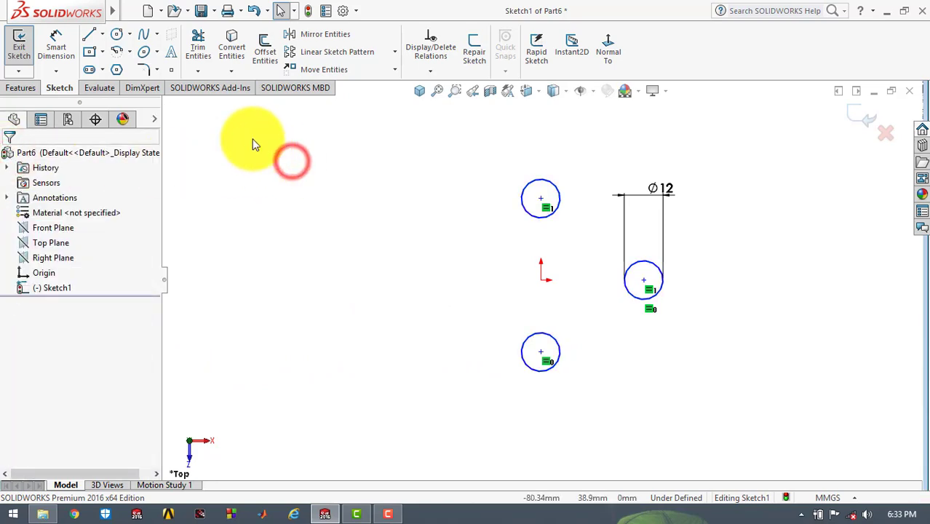
- Dimension the vertical distance between the centres of the upper and lower circles as 54 mm
left_click(51, 58)
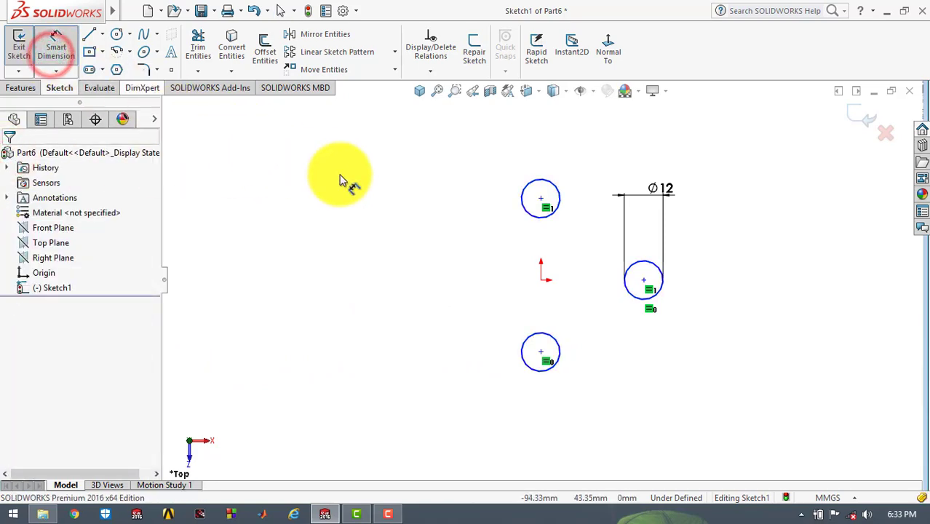
left_click(540, 199)
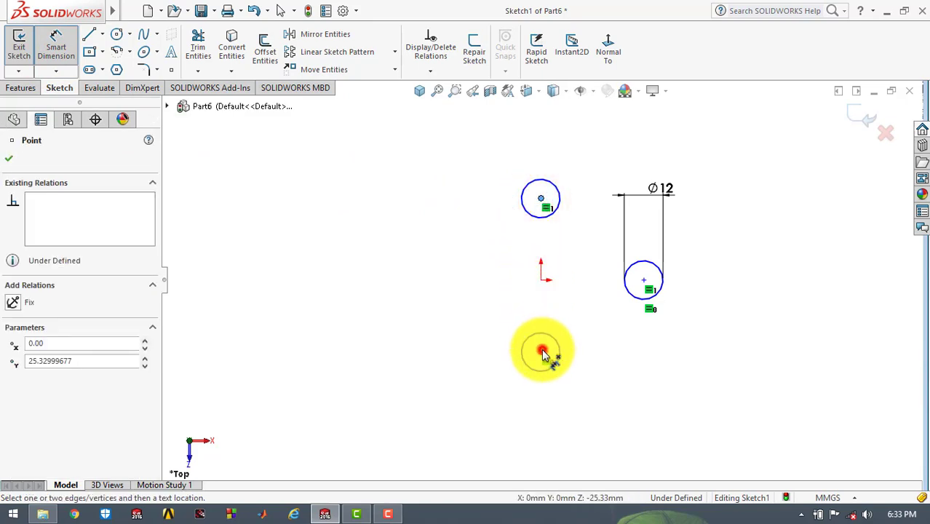
left_click(541, 352)
left_click(460, 275)
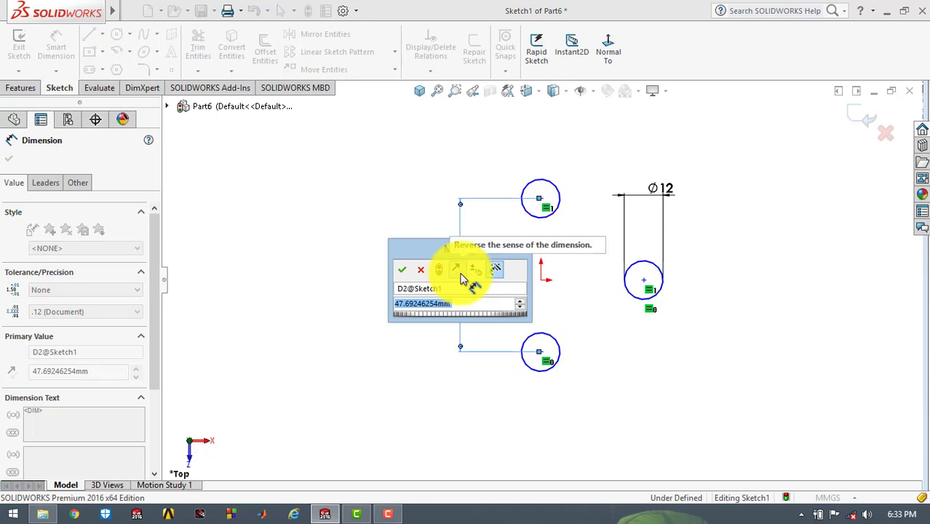
type("54")
key("Escape")
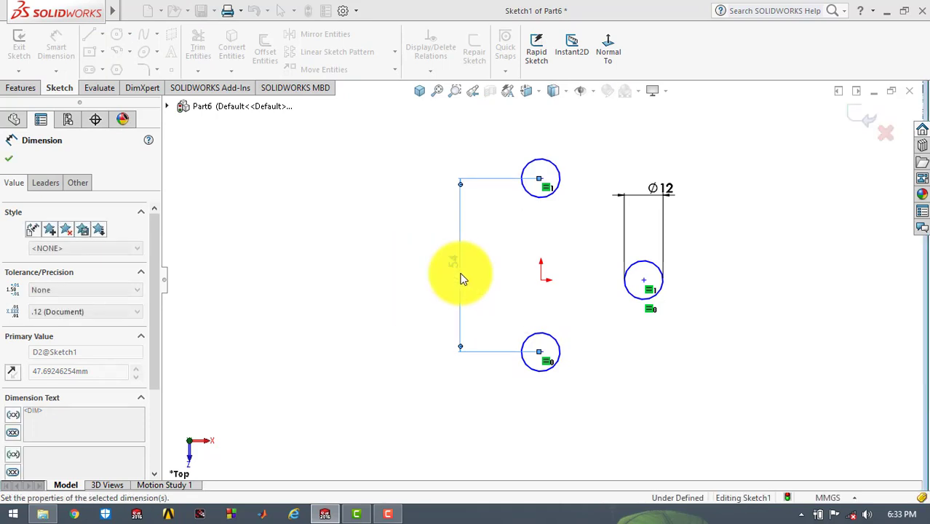
left_click(484, 233)
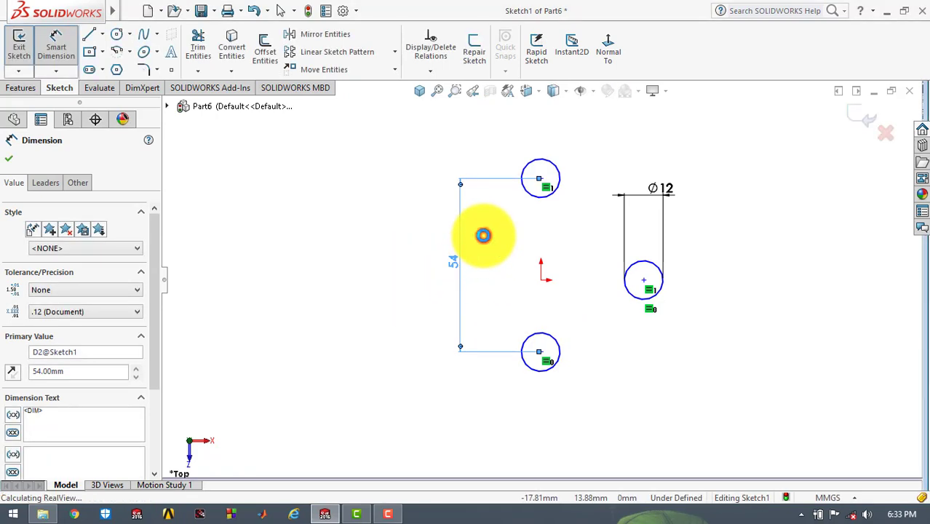
- Dimension the vertical distance from the upper circle's centre to the origin as 27 mm
left_click(540, 180)
left_click(541, 279)
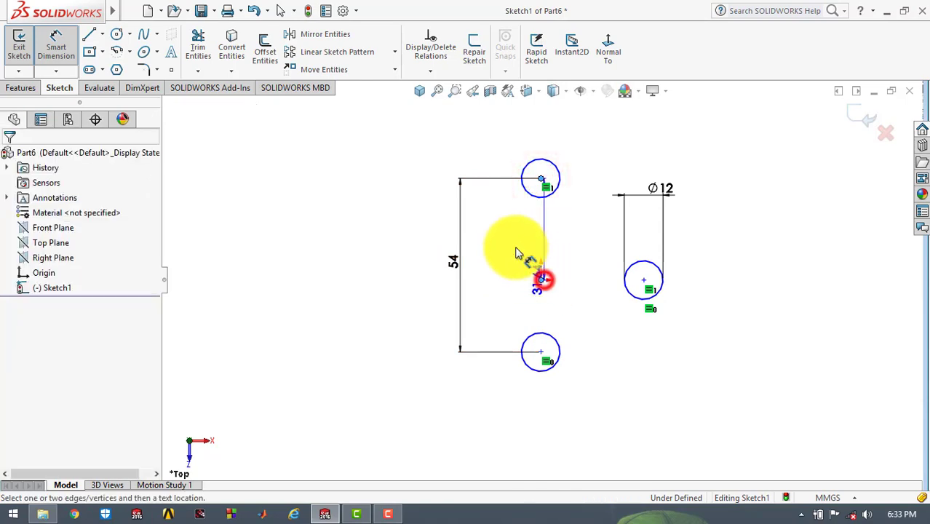
left_click(507, 231)
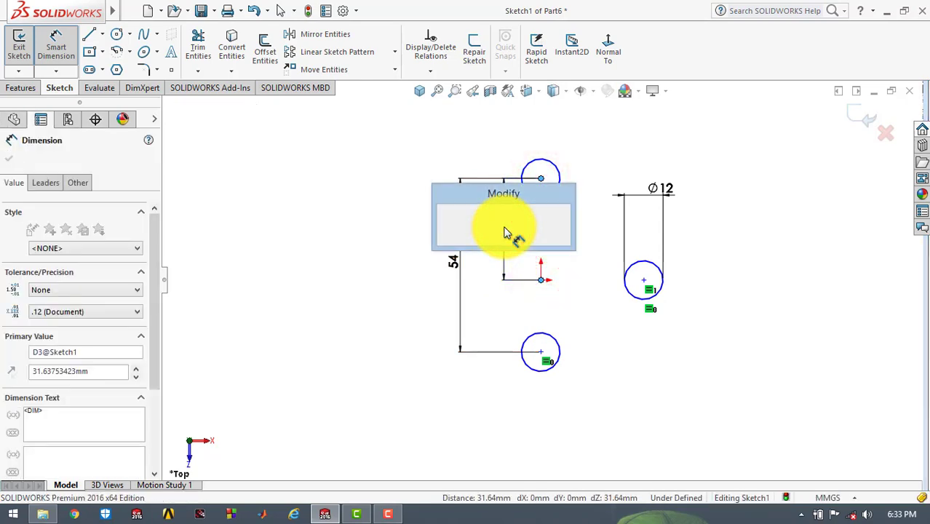
type("27")
key("Return")
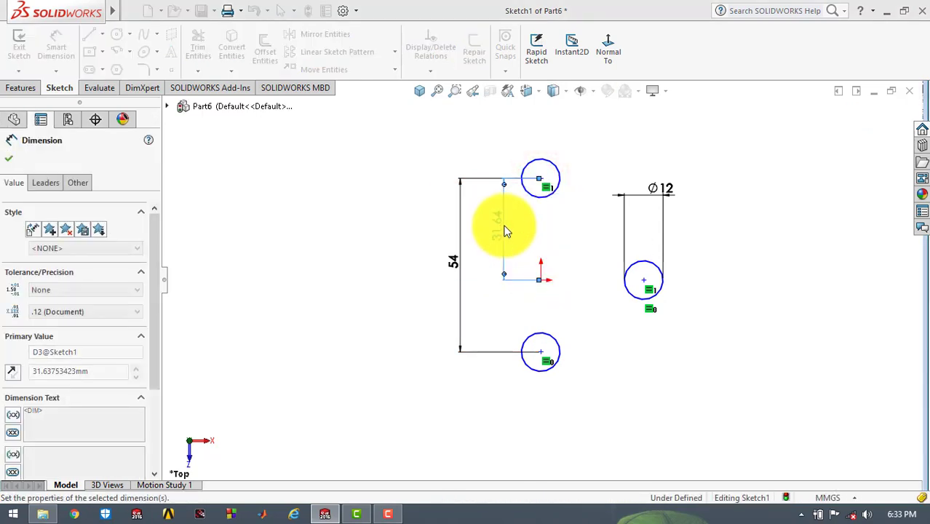
left_click(479, 157)
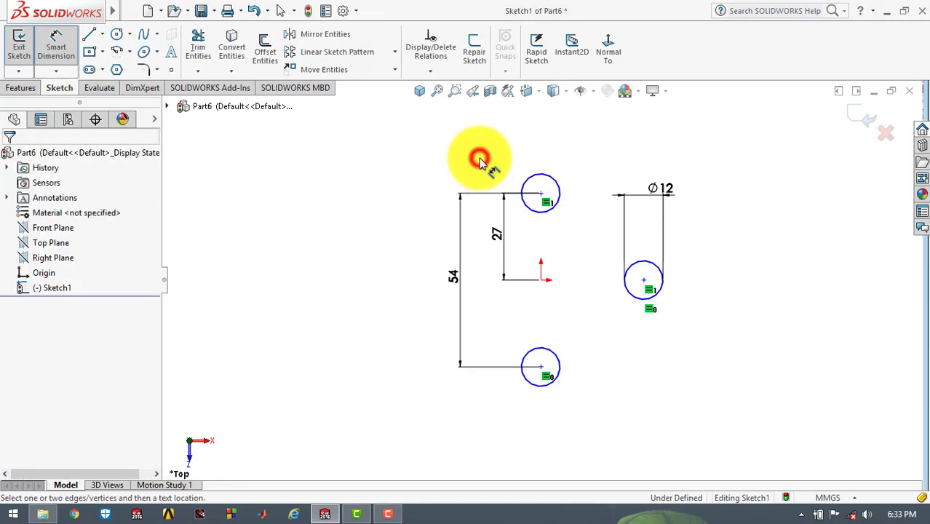
- Dimension the horizontal distance from the origin to the right-hand circle's centre as 46 mm
left_click(541, 281)
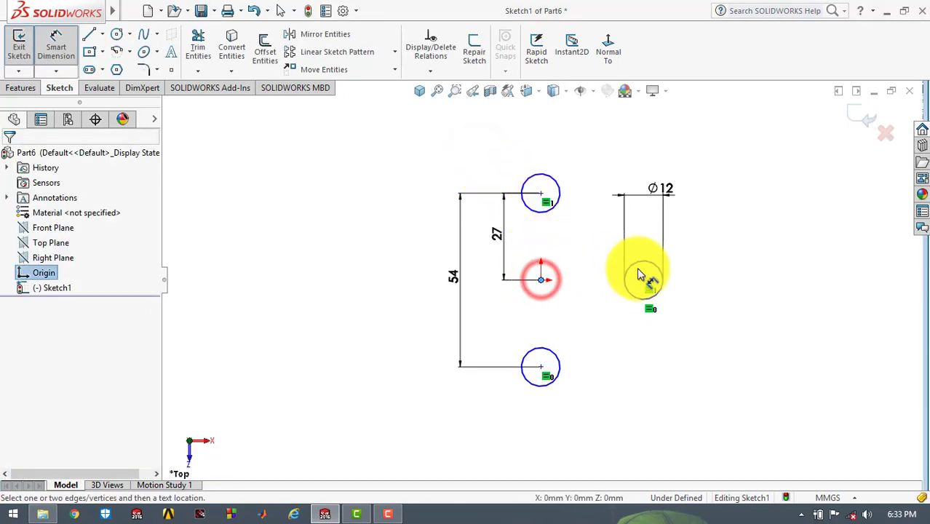
left_click(643, 281)
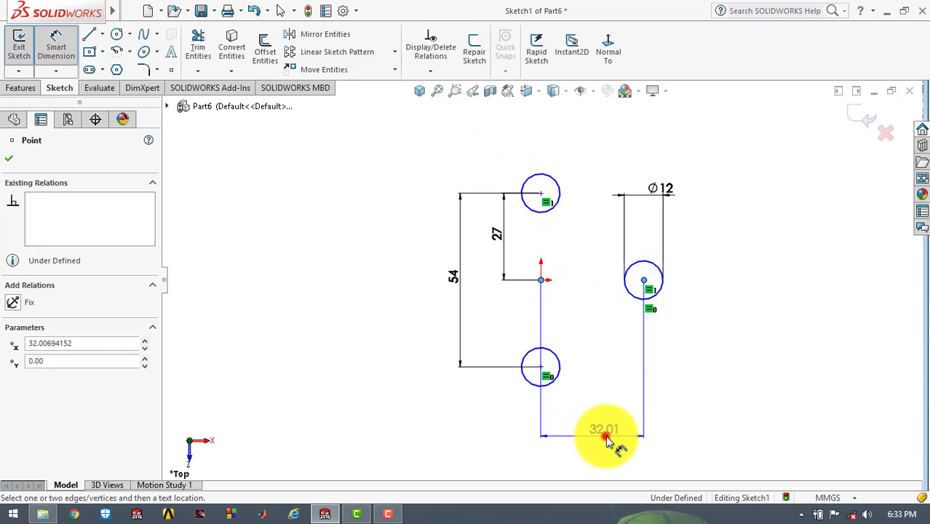
left_click(610, 435)
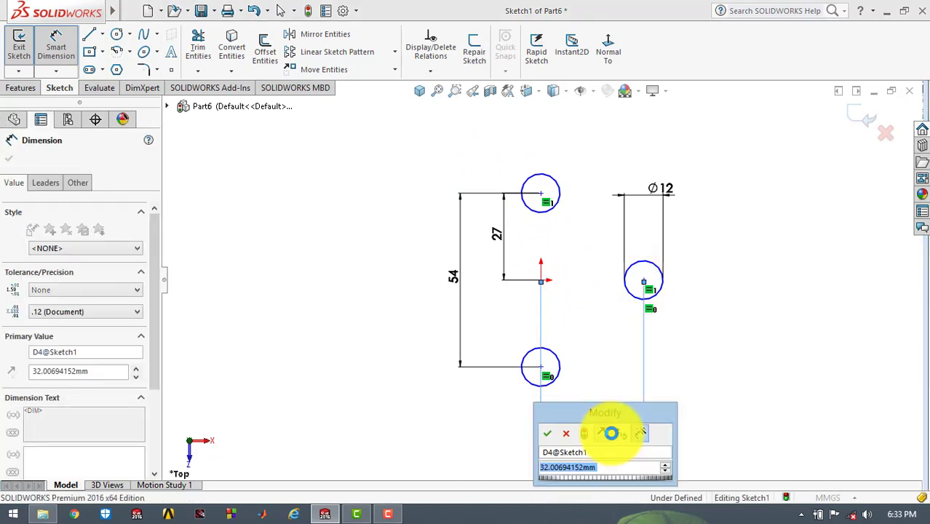
type("46")
key("Return")
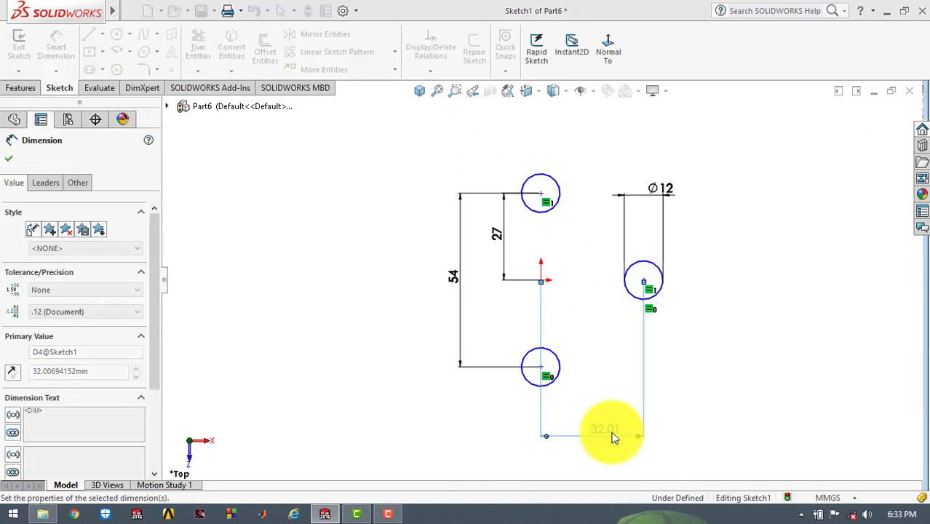
left_click(609, 230)
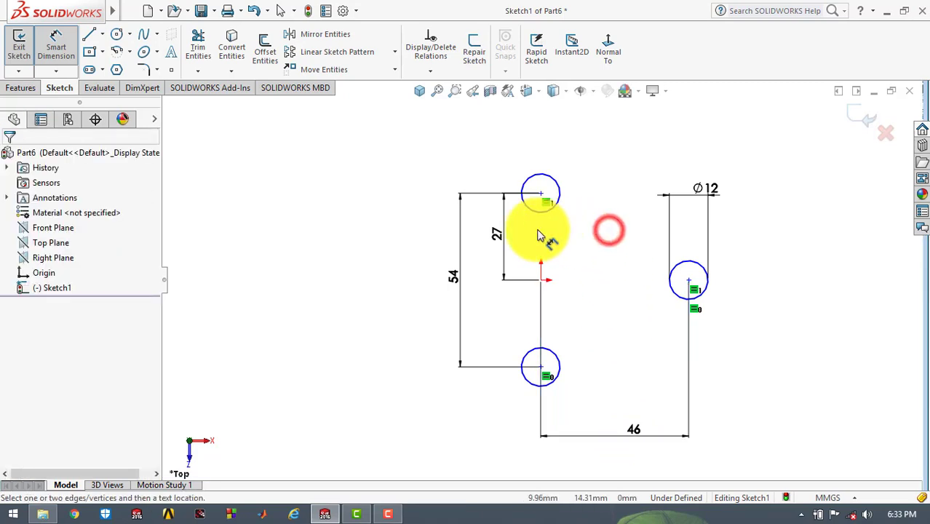
left_click(42, 44)
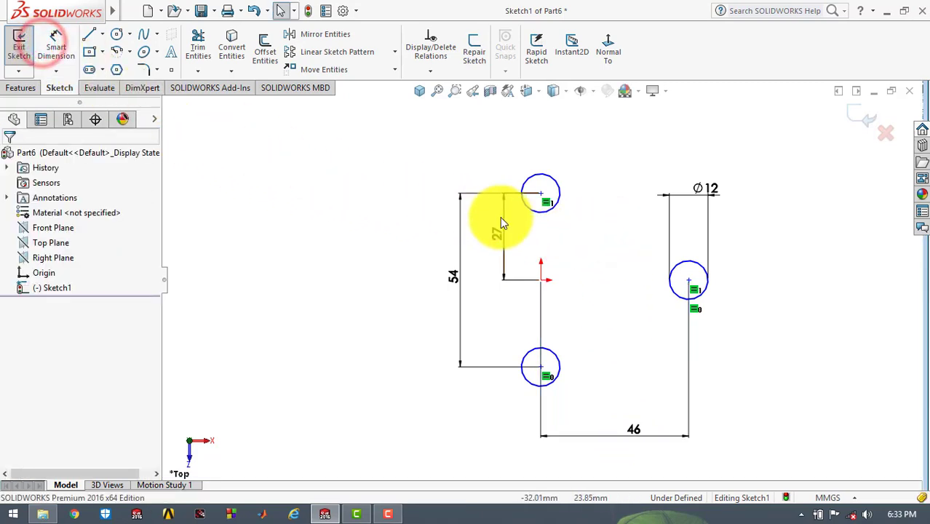
- Add Vertical relations between the origin and the centres of the upper and lower circles
left_click(543, 195)
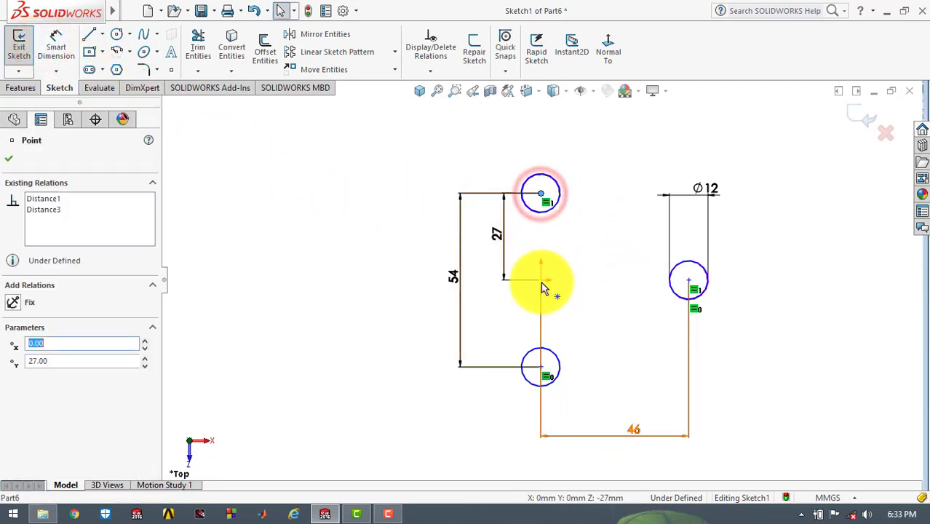
left_click(541, 281)
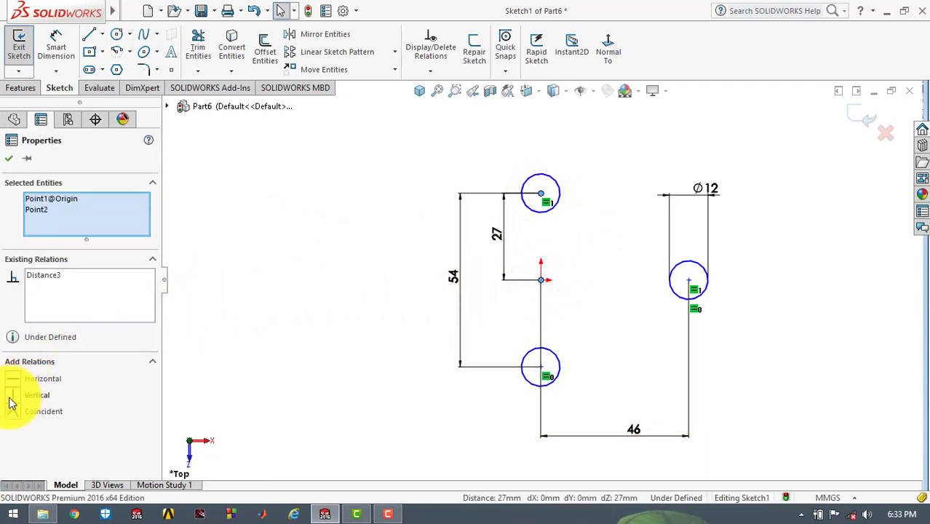
left_click(11, 159)
left_click(540, 280)
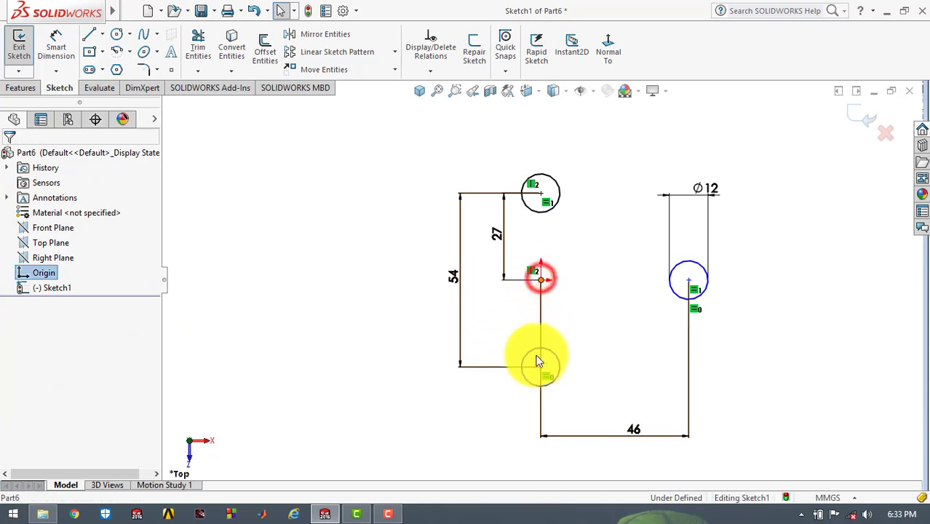
left_click(542, 369, "ctrl")
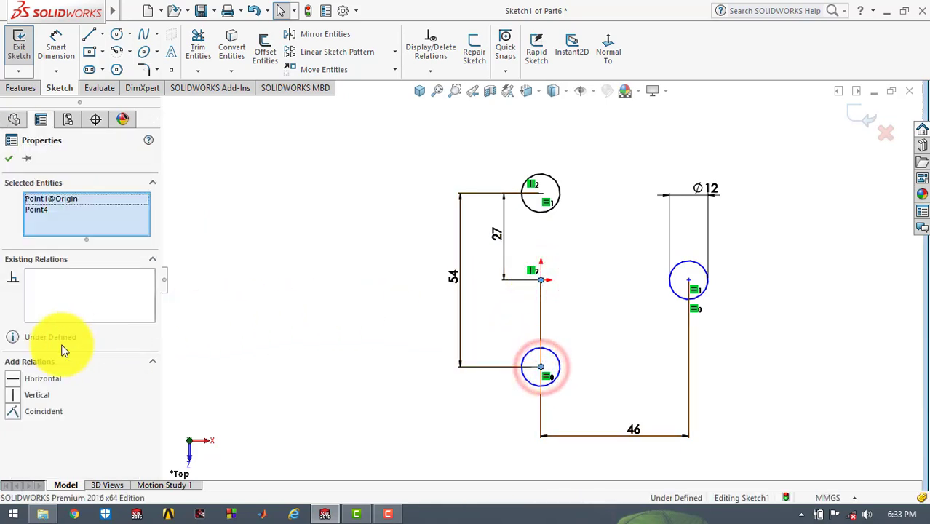
left_click(8, 158)
- Add a Horizontal relation between the origin and the right-hand circle's centre
left_click(541, 280)
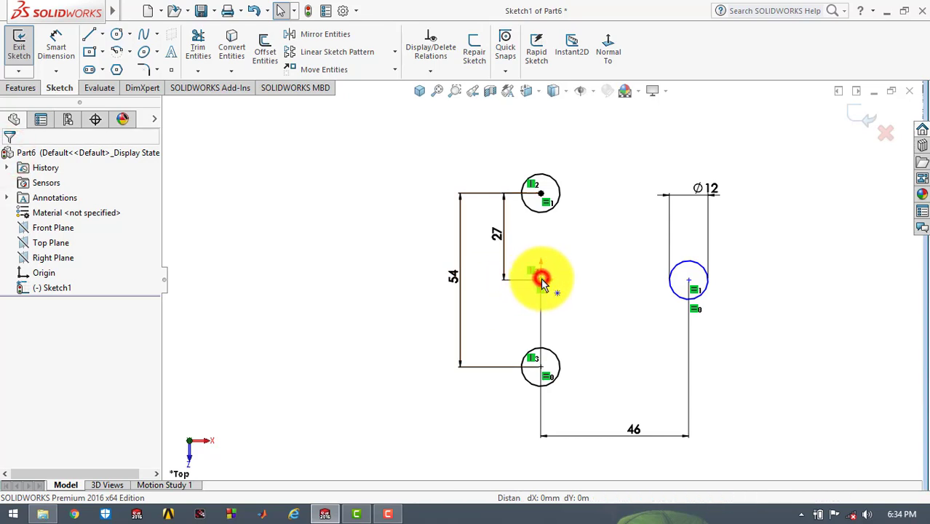
left_click(690, 281, "ctrl")
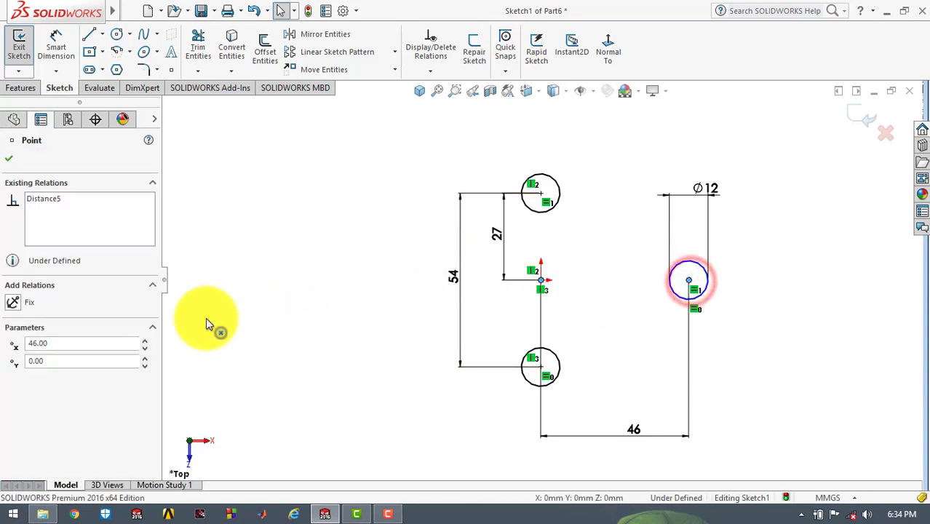
left_click(17, 380)
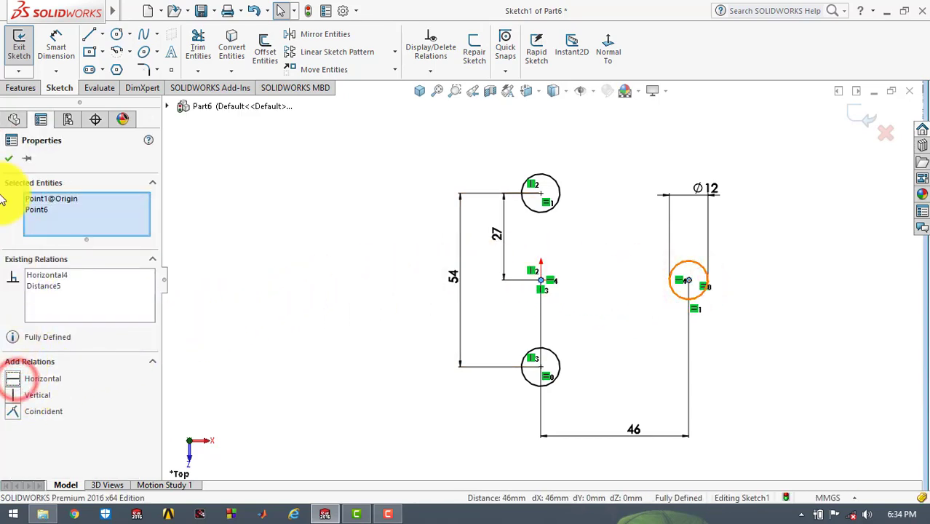
left_click(9, 158)
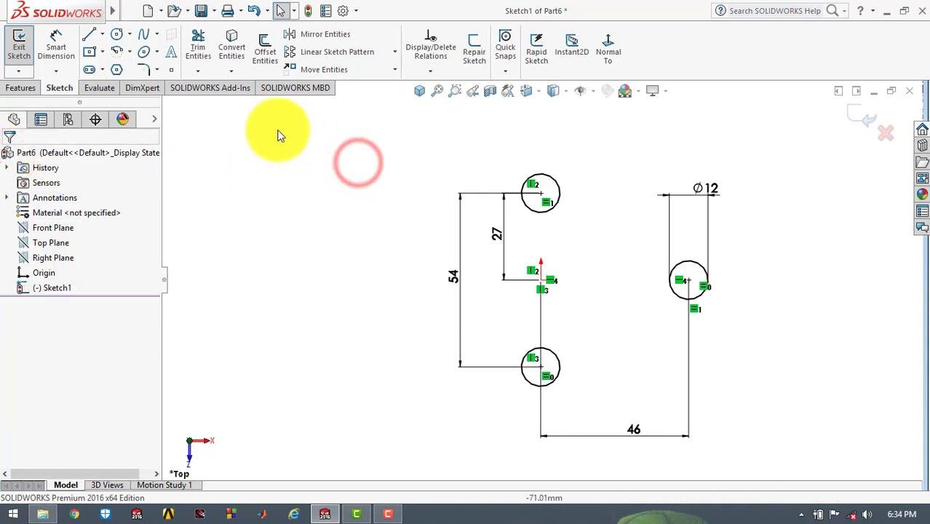
- Sketch a vertical line about 71 mm long just left of the upper and lower circles, extending past both
left_click(89, 35)
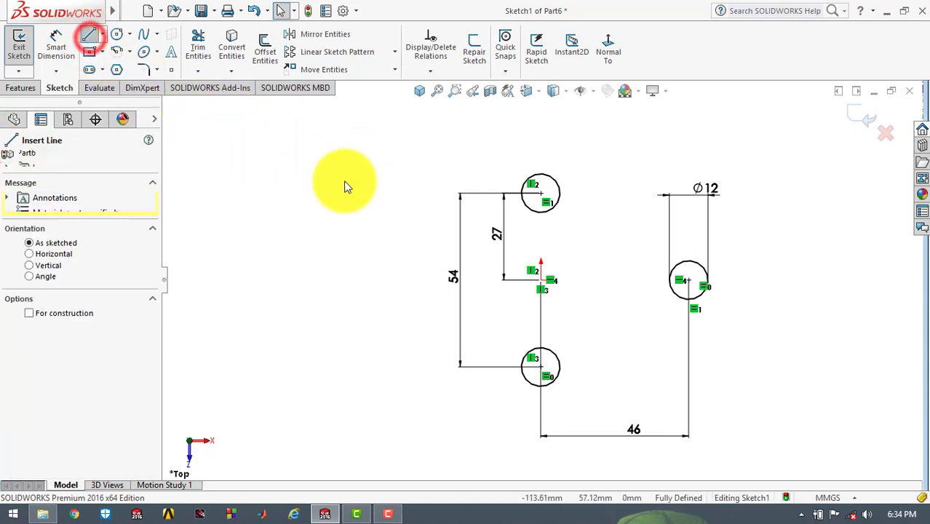
left_click(509, 160)
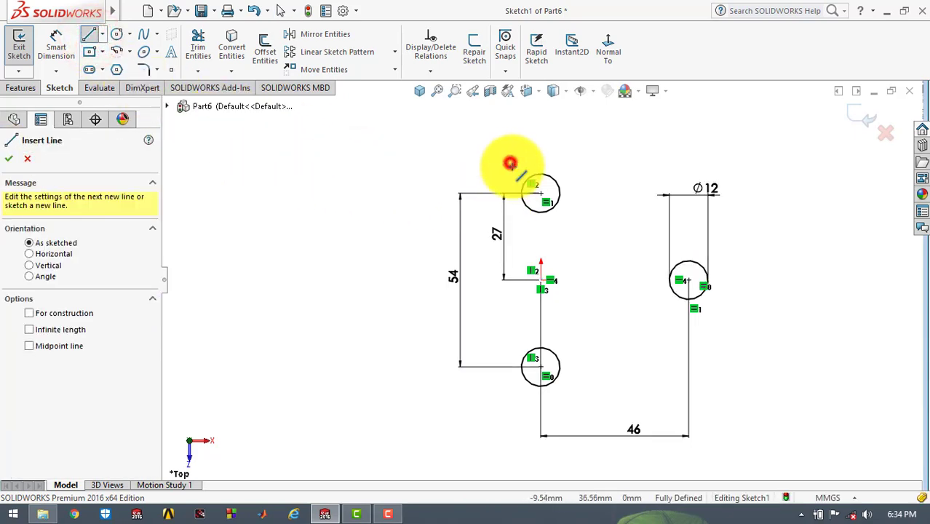
left_click(514, 390)
key("Escape")
key("Escape")
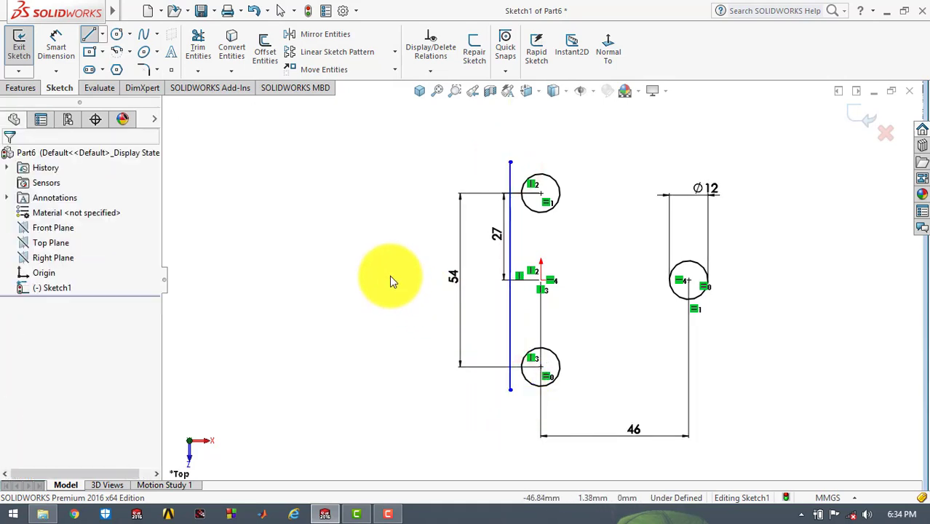
- Make the vertical line tangent to both the upper and the lower circle
left_click(509, 173)
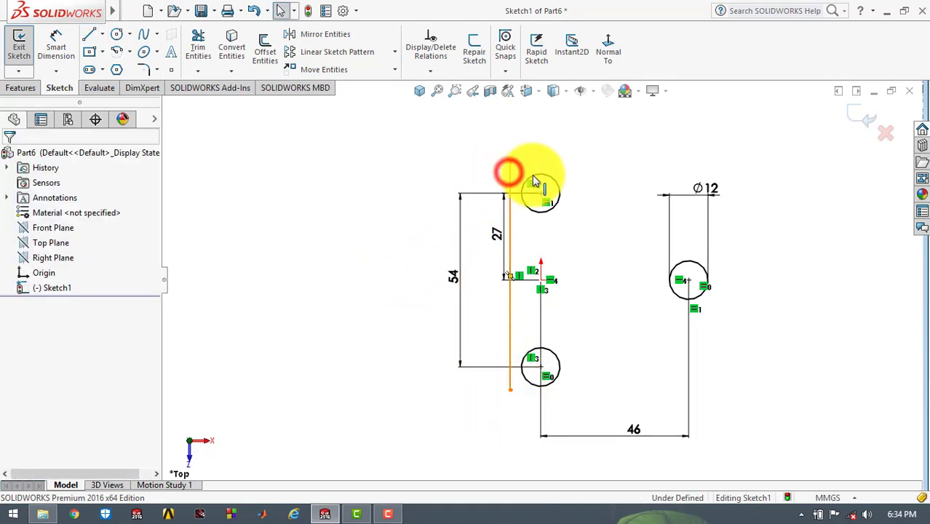
left_click(542, 178, "ctrl")
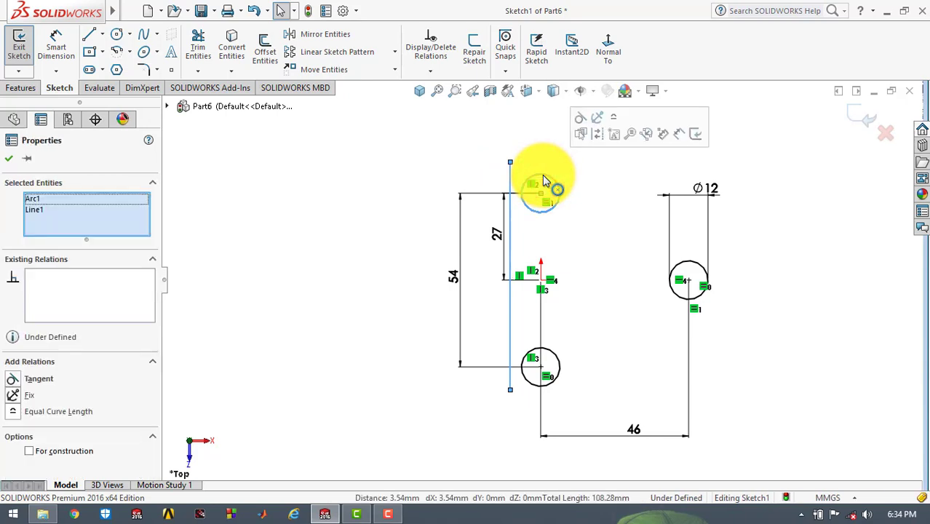
left_click(580, 122)
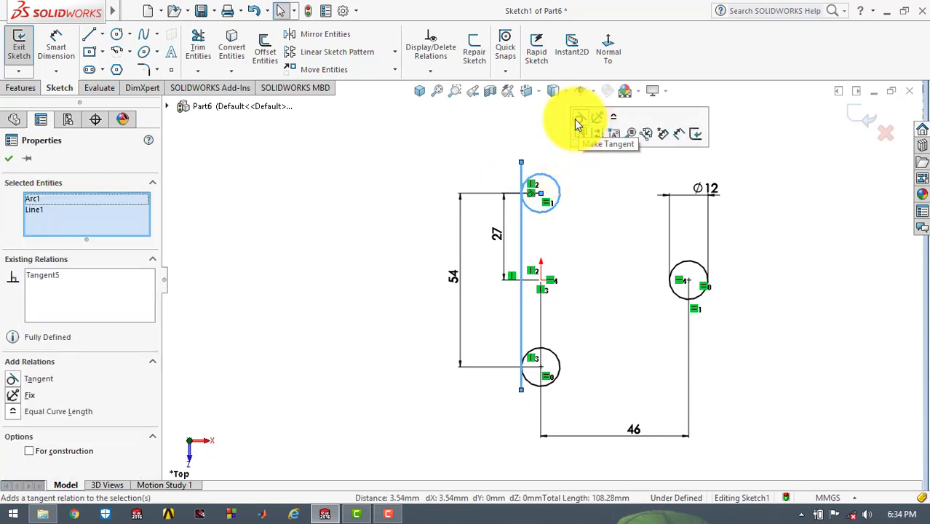
left_click(383, 179)
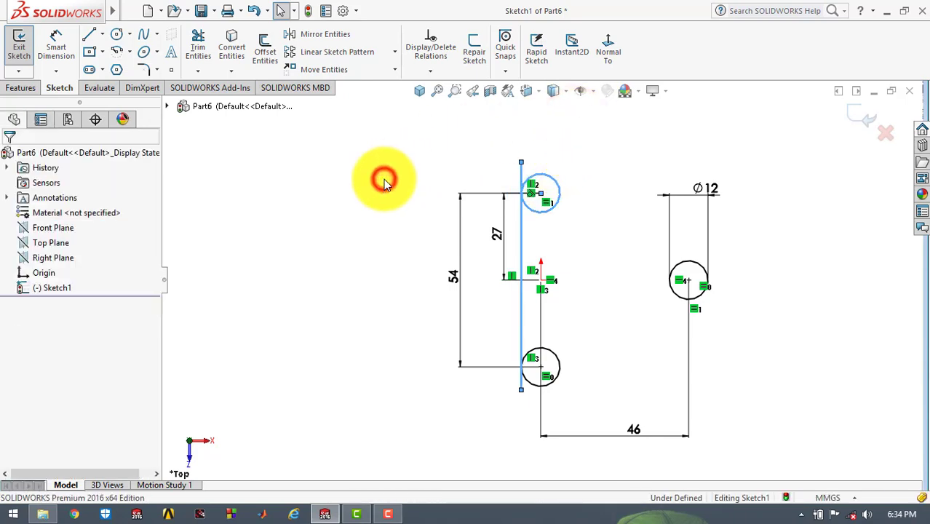
left_click(522, 214)
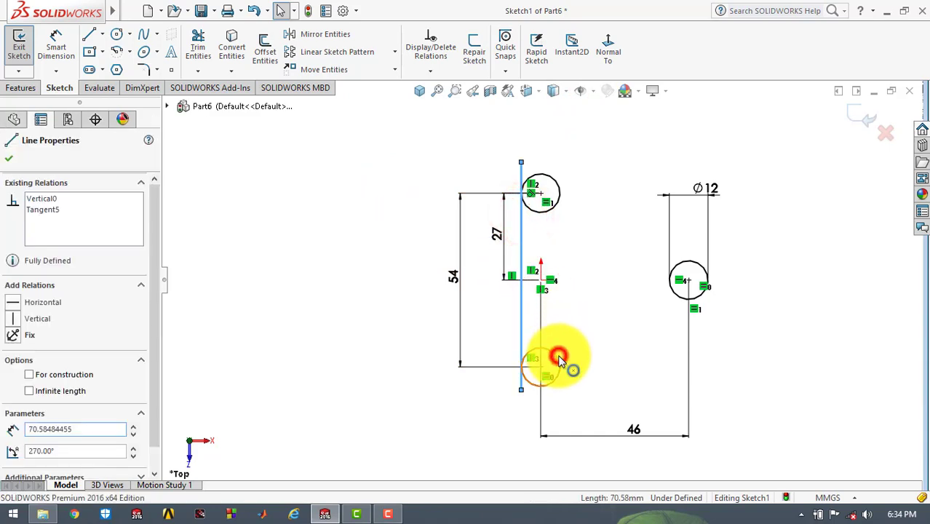
left_click(558, 358, "ctrl")
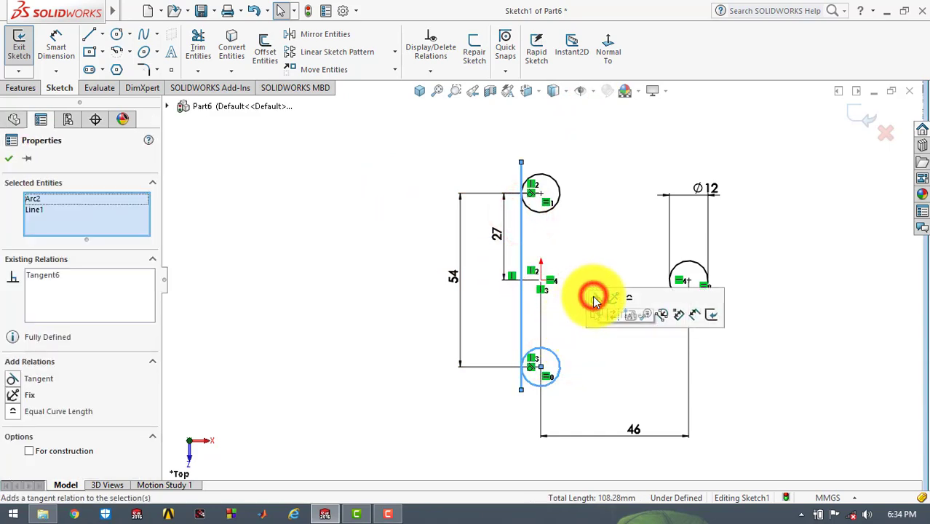
left_click(560, 243)
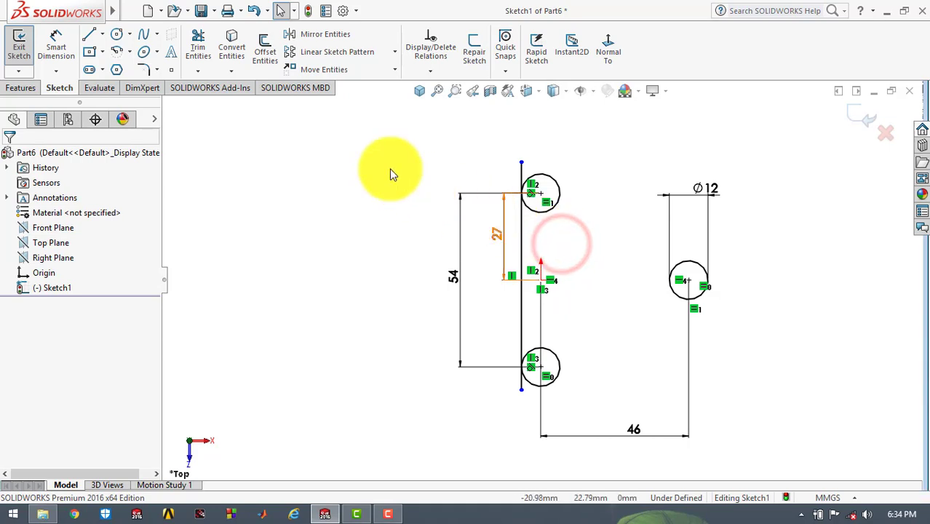
- Trim the ends of the vertical line that extend beyond its tangent points on the upper and lower circles
left_click(198, 45)
left_click_drag(508, 182, 520, 180)
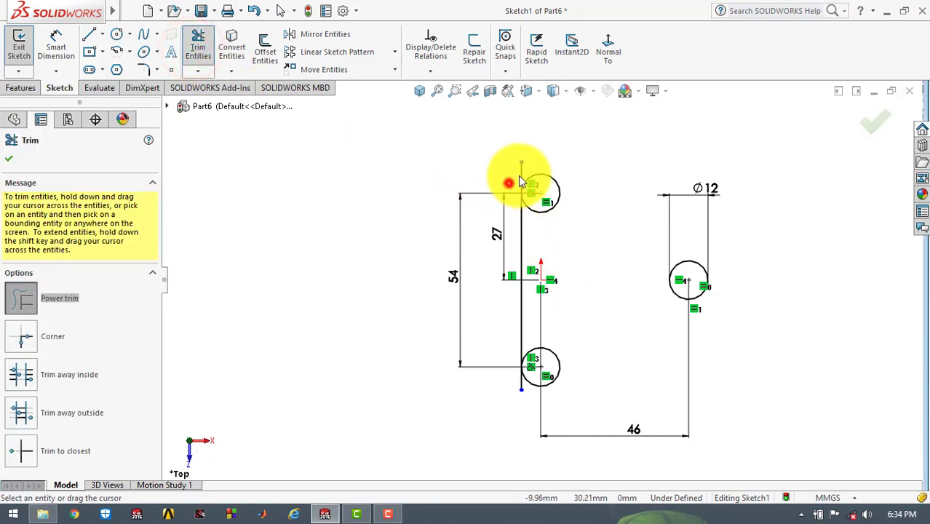
left_click(14, 159)
- Sketch two slanted lines: about 70 mm long above the upper and right-hand circles, and about 76 mm long below the lower and right-hand circles
left_click(92, 35)
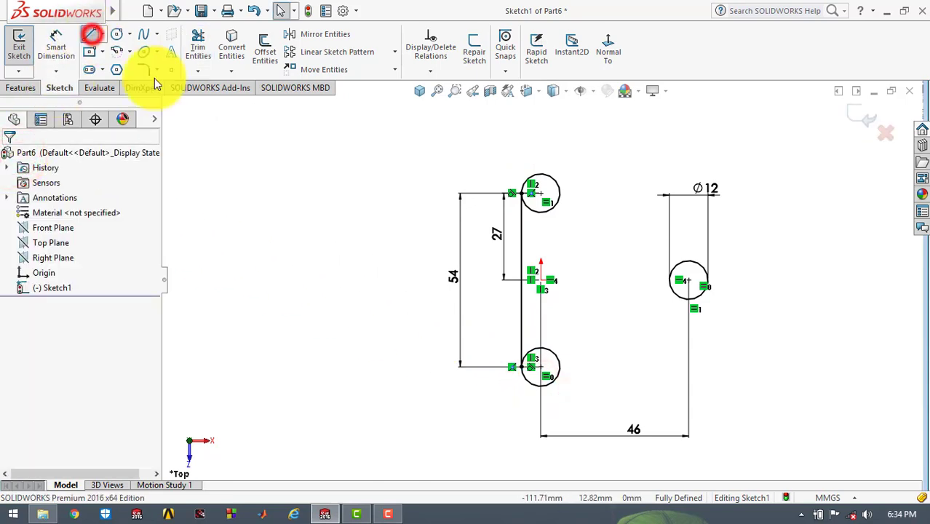
left_click(527, 157)
left_click(719, 270)
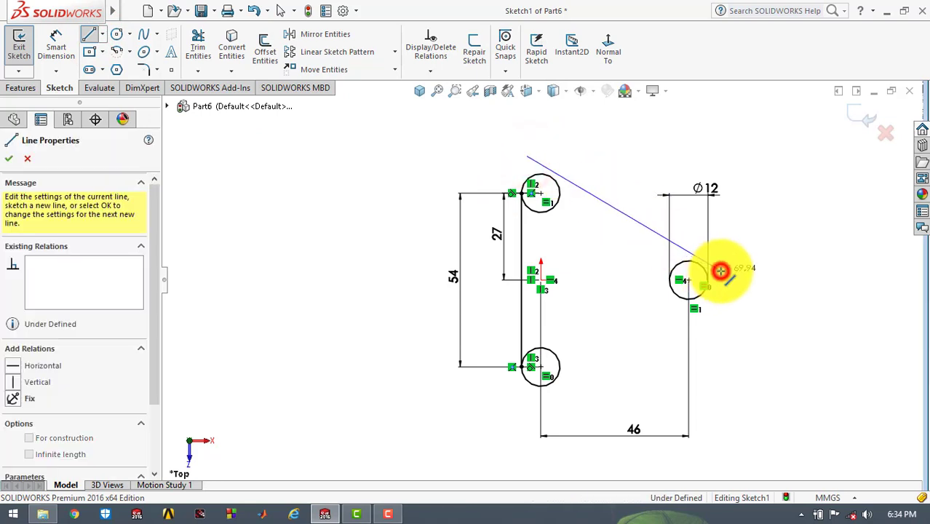
key("Escape")
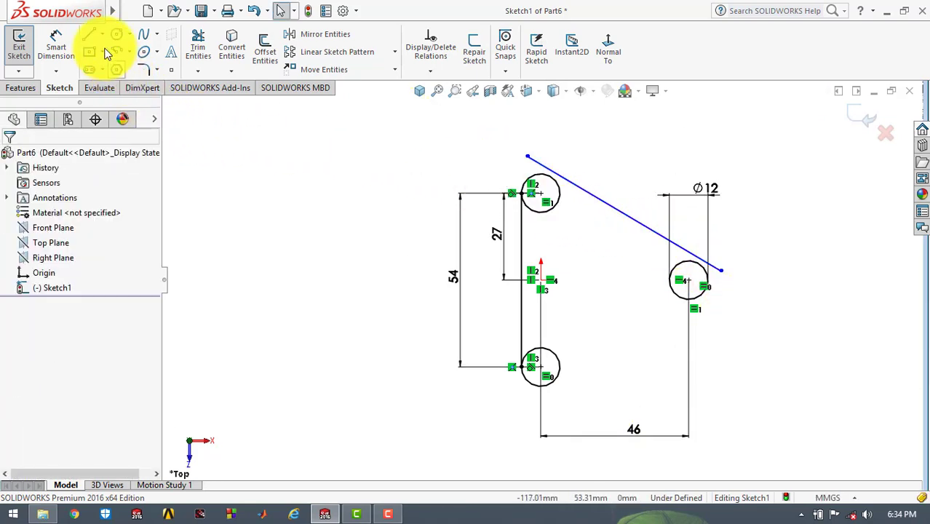
left_click(93, 38)
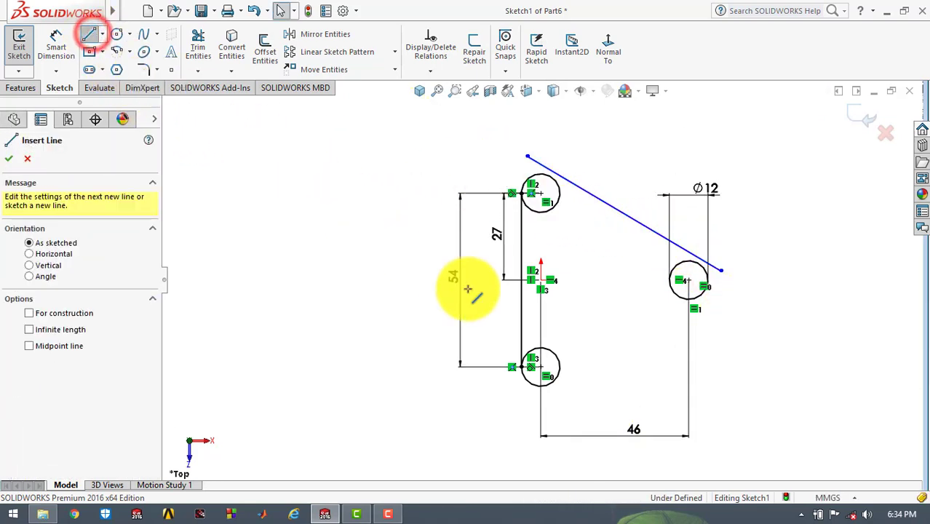
left_click(524, 407)
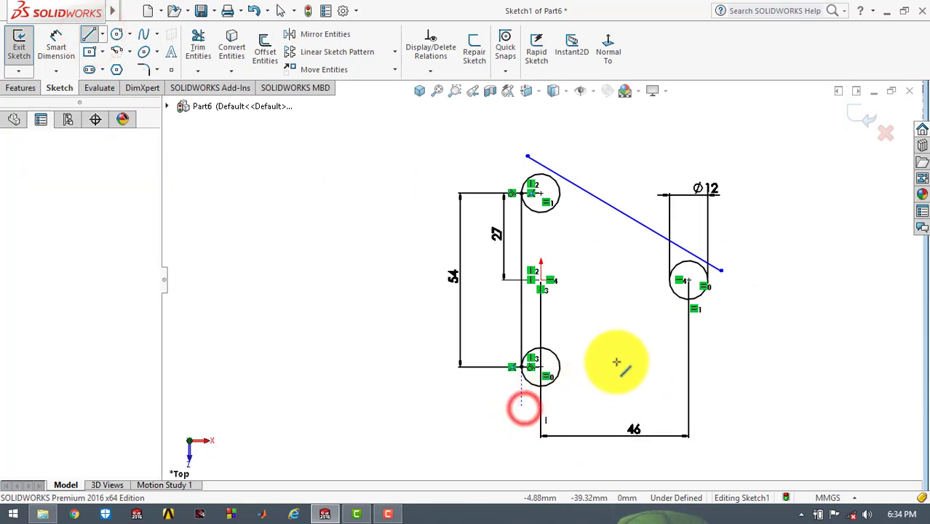
left_click(735, 291)
key("Escape")
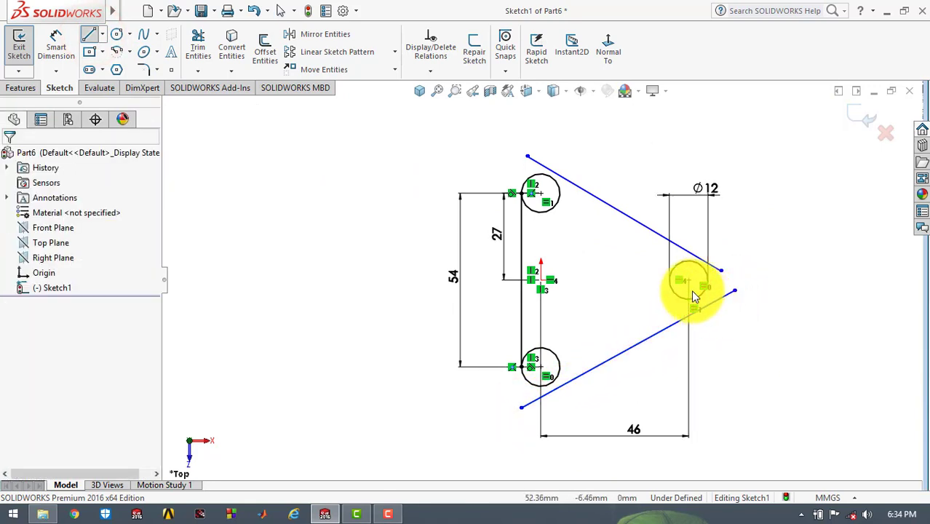
- Make the upper slanted line tangent to the upper circle and the right-hand circle
left_click(603, 202)
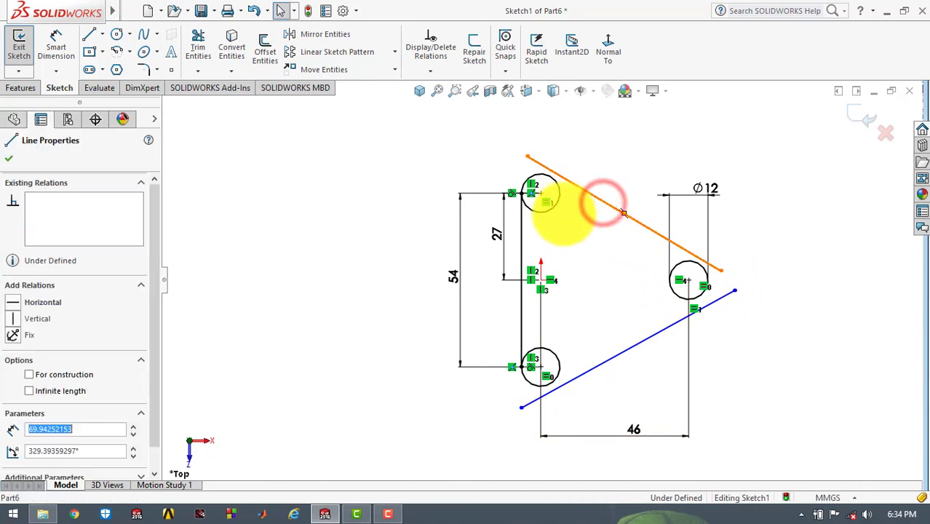
left_click(557, 198, "ctrl")
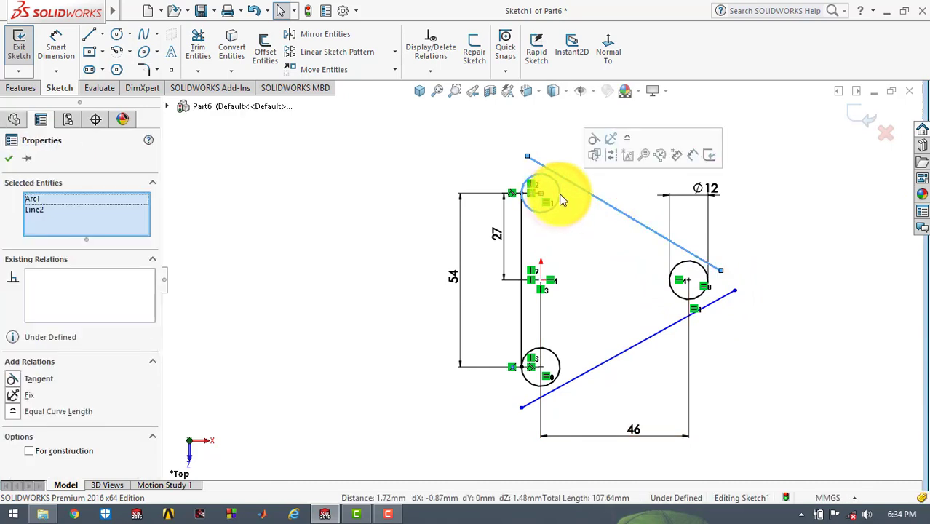
left_click(593, 142)
left_click(555, 131)
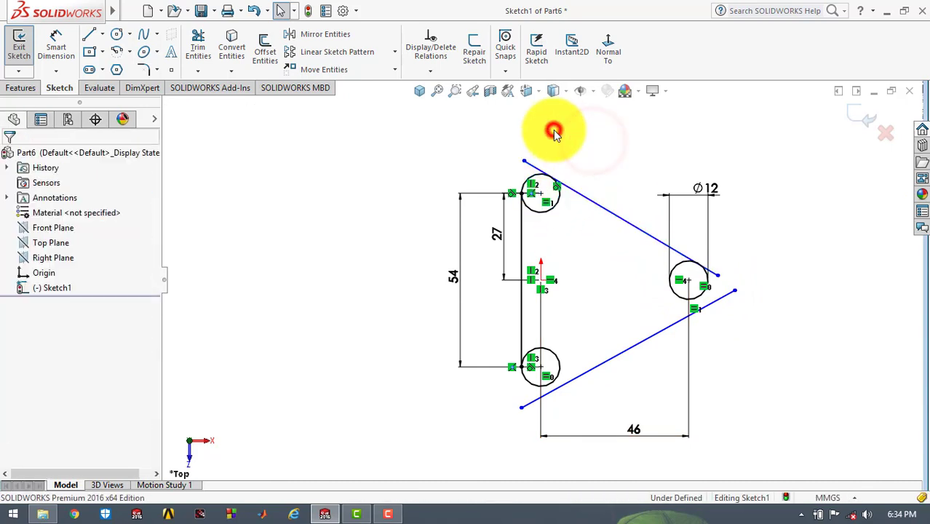
left_click(673, 292)
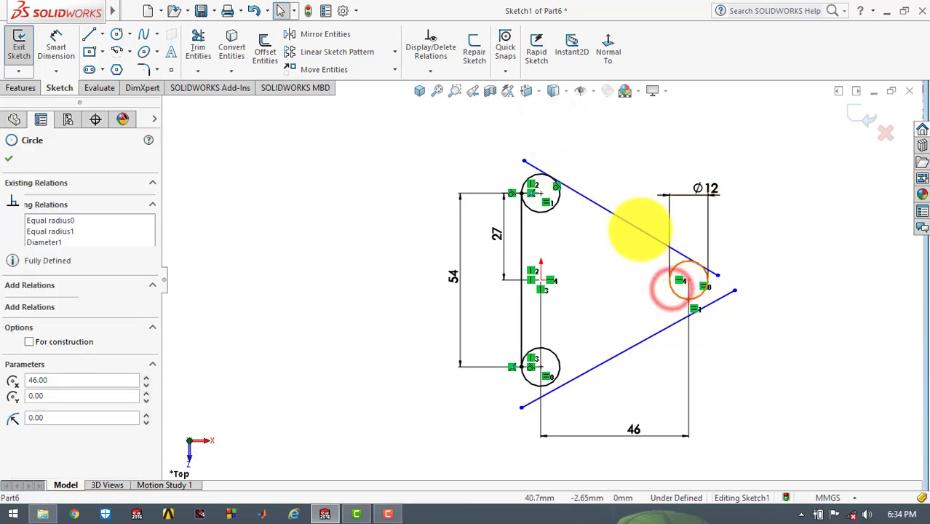
left_click(643, 230, "ctrl")
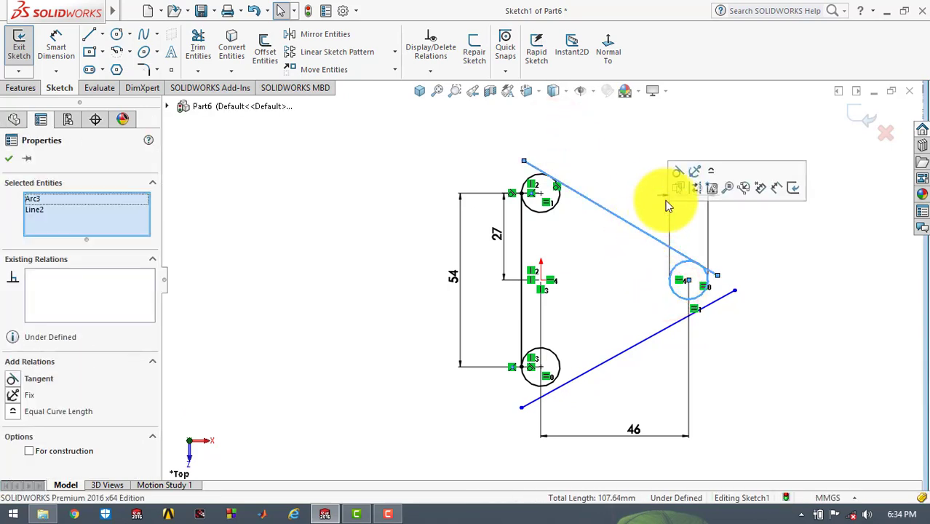
left_click(675, 173)
left_click(627, 161)
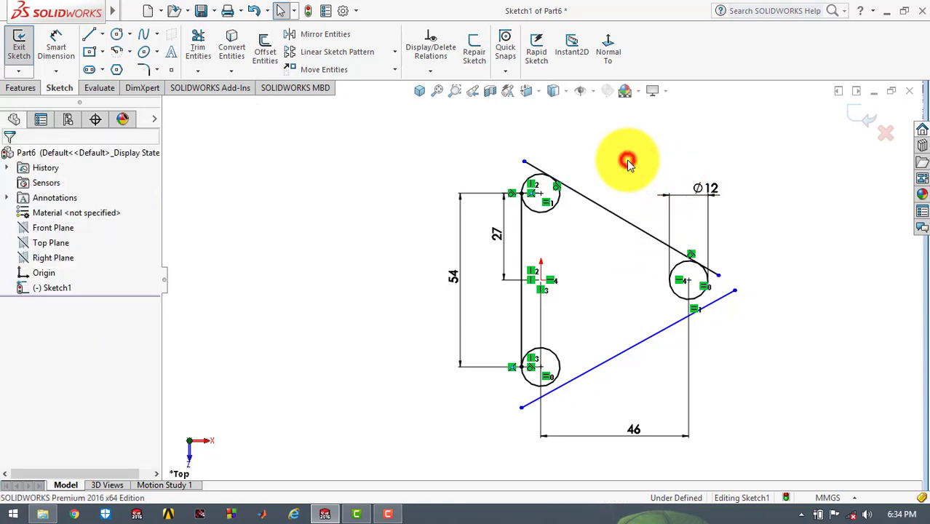
- Make the lower slanted line tangent to the lower circle and the right-hand circle
left_click(608, 359)
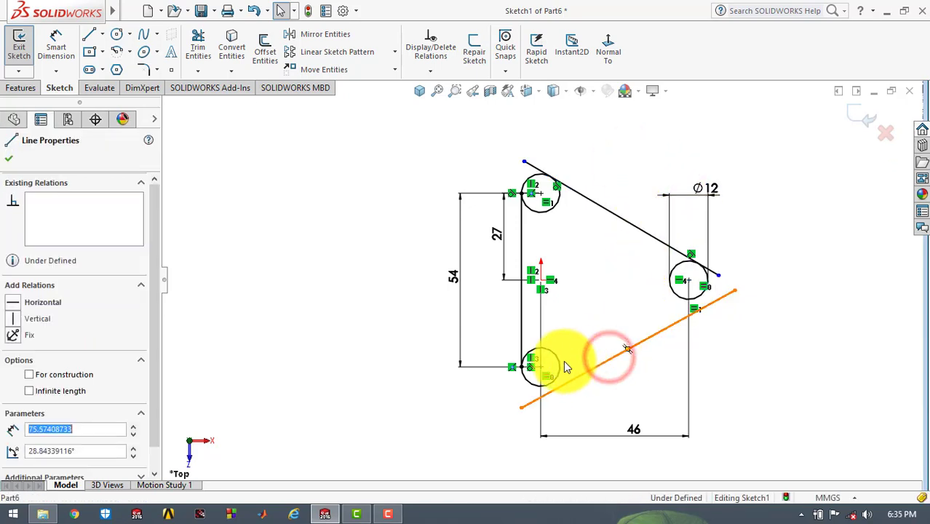
left_click(562, 361, "ctrl")
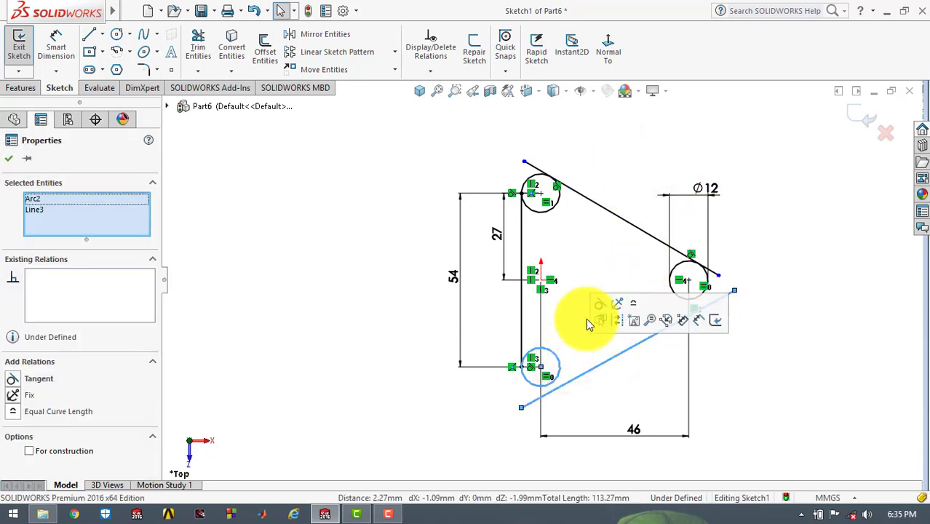
left_click(599, 304)
left_click(604, 381)
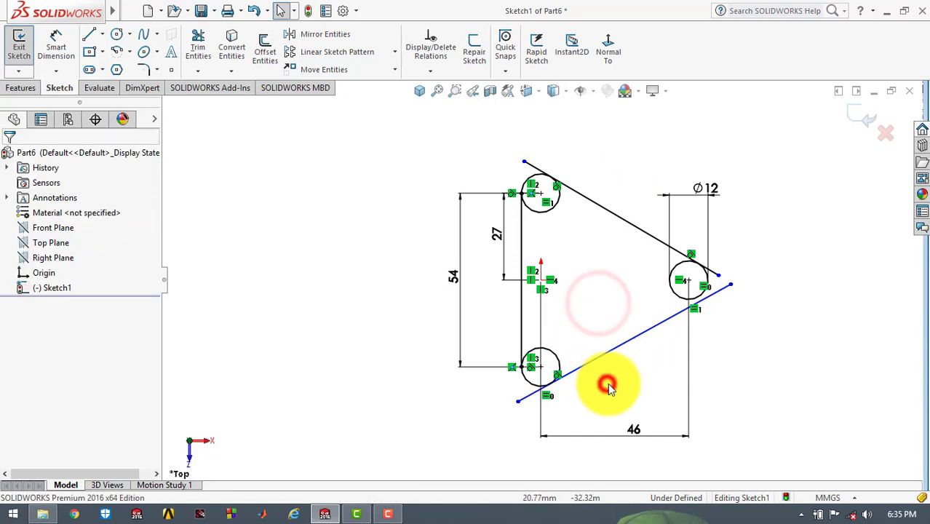
left_click(696, 308)
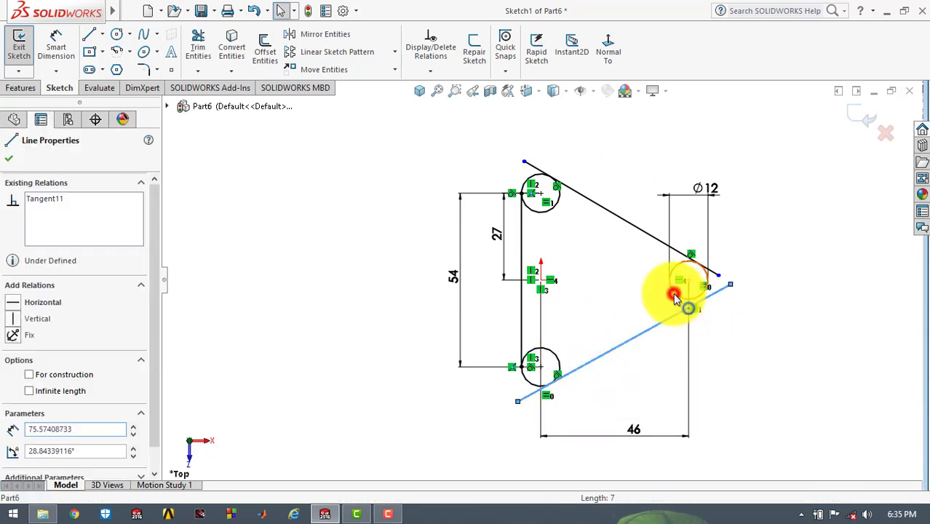
left_click(674, 293, "ctrl")
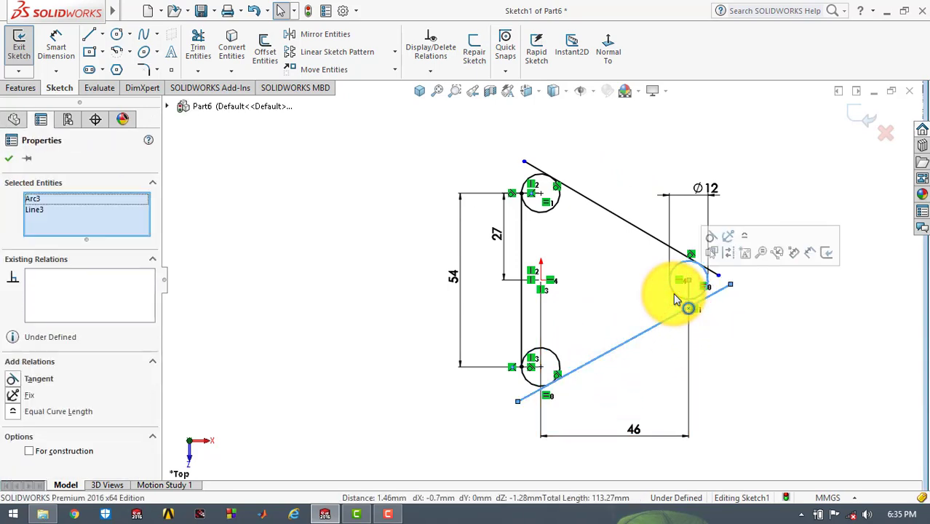
left_click(711, 238)
left_click(781, 166)
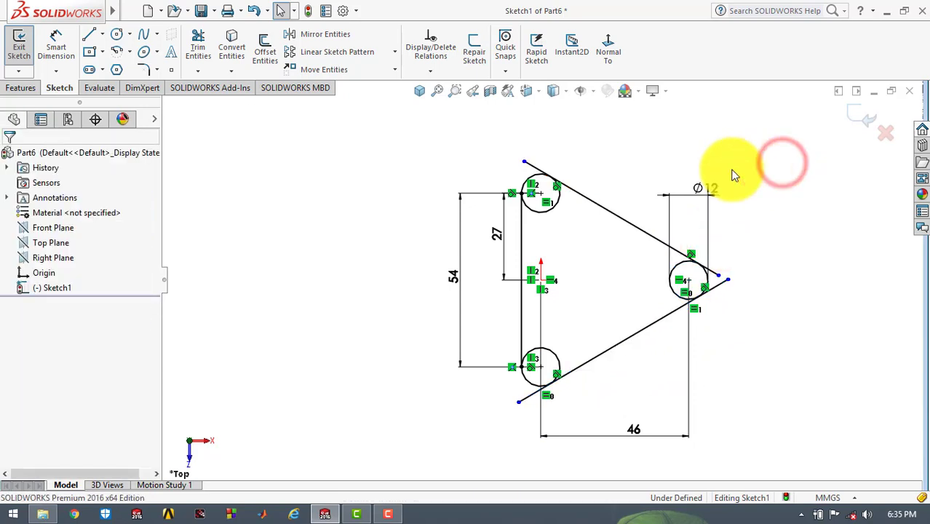
- Trim the overhanging ends of both slanted lines back to their tangent points on the circles
left_click(198, 50)
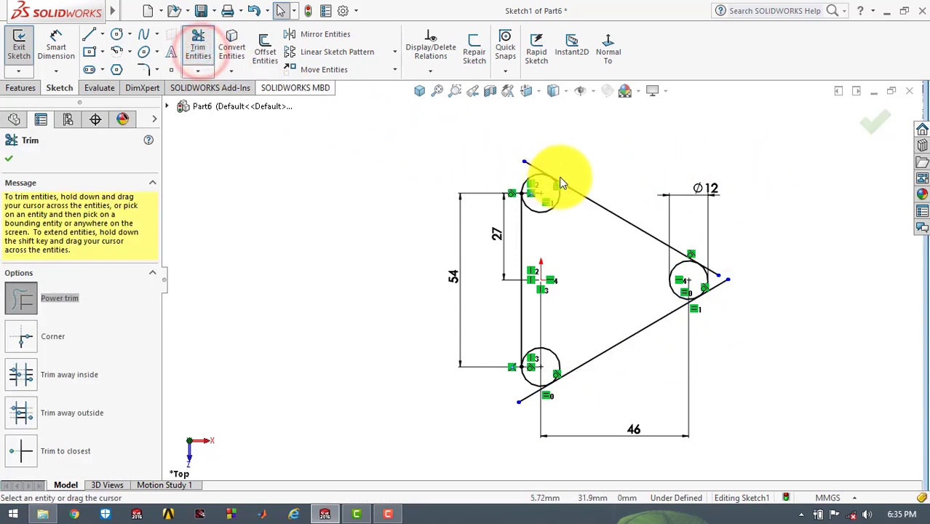
scroll(539, 178, "up", 5)
left_click_drag(517, 182, 482, 204)
scroll(597, 246, "down", 5)
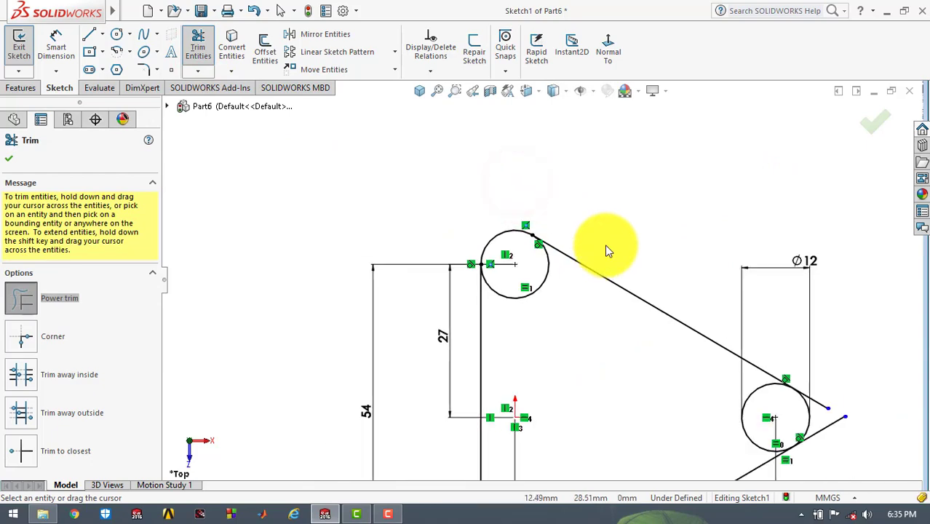
scroll(693, 381, "up", 1)
scroll(695, 384, "up", 5)
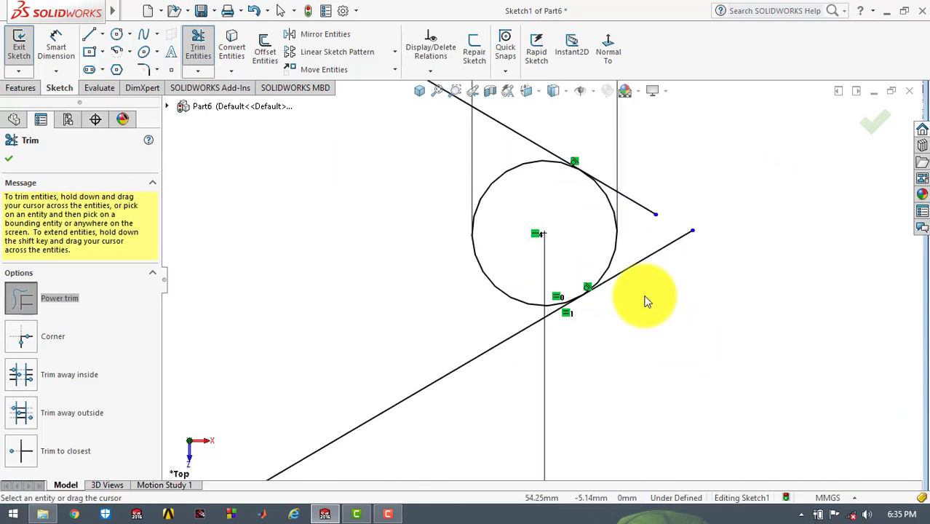
left_click_drag(631, 219, 630, 187)
scroll(505, 299, "up", 6)
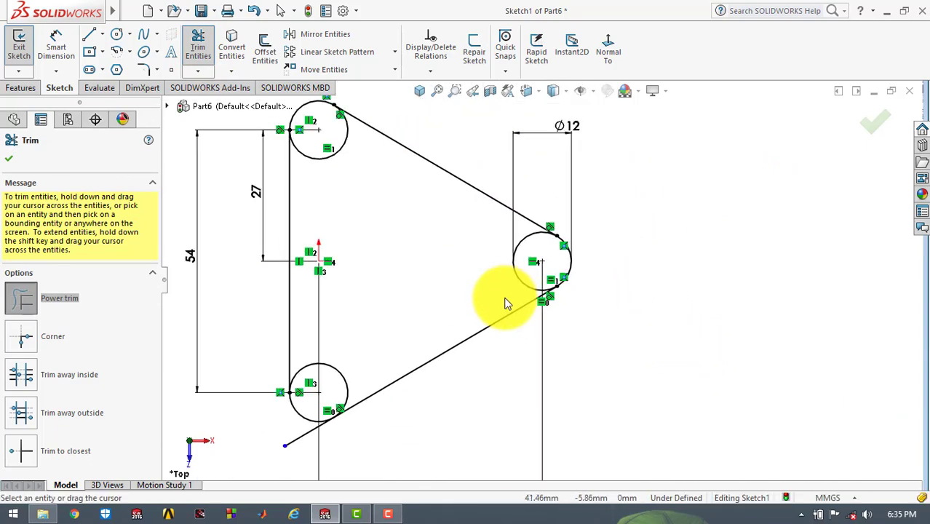
scroll(353, 374, "up", 3)
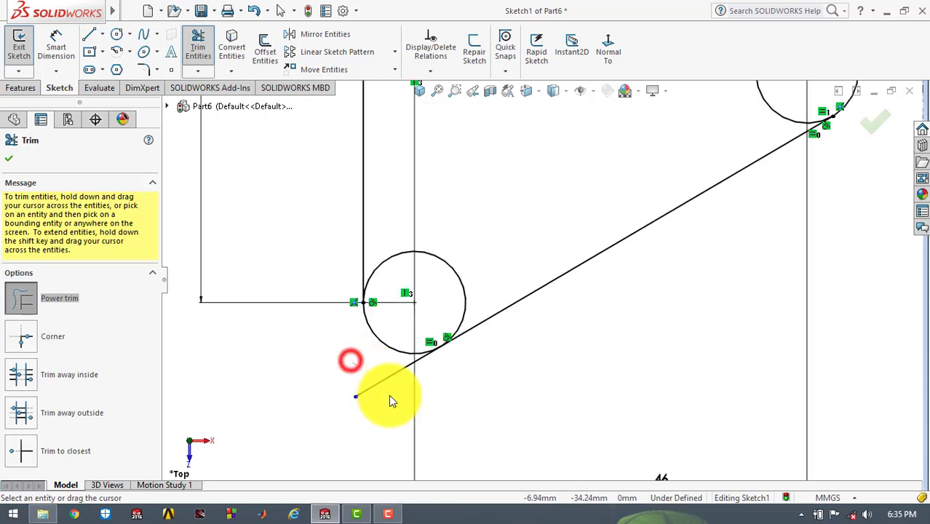
left_click_drag(389, 396, 409, 380)
- Trim away the inner arcs of the three circles, keeping only the rounded outer corners of the triangular profile
mouse_move(444, 298)
left_mouse_down()
mouse_move(595, 197)
mouse_move(619, 216)
left_mouse_up()
scroll(661, 156, "up", 3)
scroll(660, 156, "down", 3)
scroll(579, 244, "down", 4)
scroll(436, 187, "up", 3)
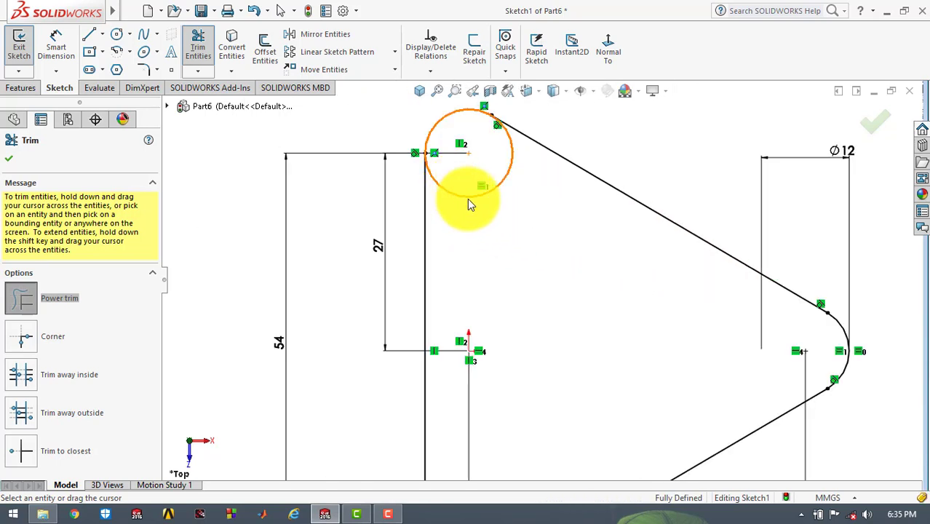
left_click_drag(460, 188, 499, 214)
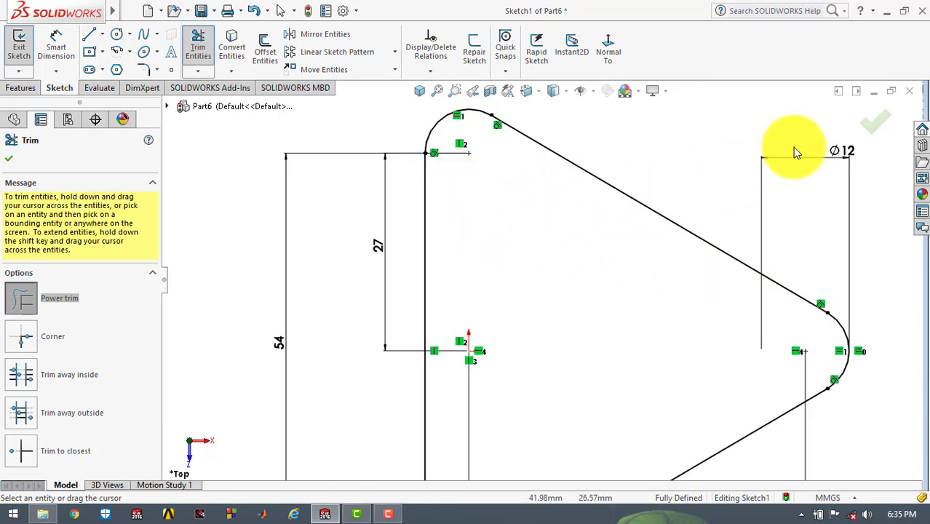
left_click(870, 122)
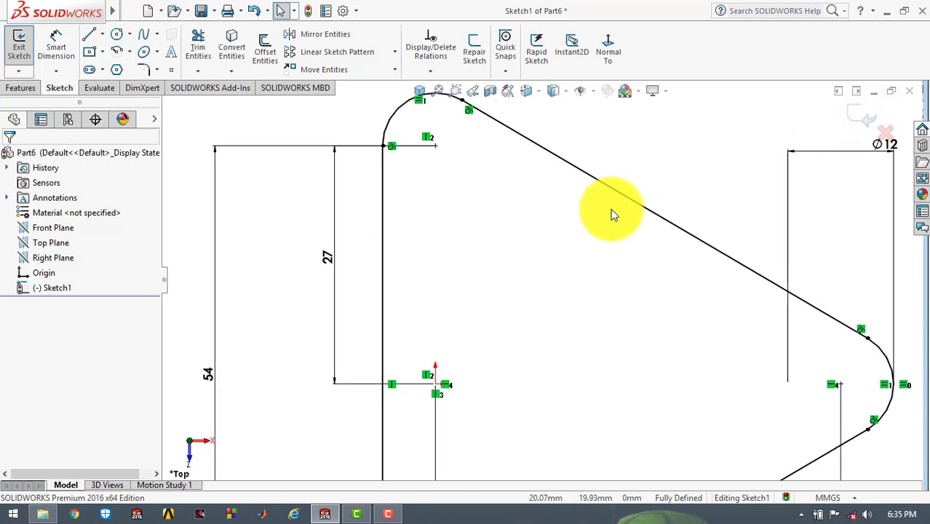
- Sketch a circle centred on each rounded corner, with radii of about 2.8 mm (upper), 3.4 mm (right-hand) and 4 mm (lower)
scroll(588, 266, "up", 5)
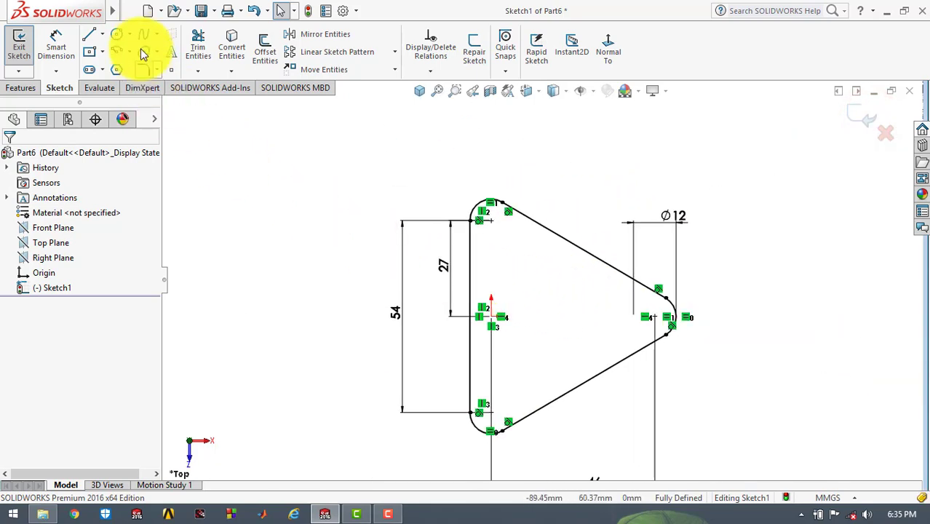
left_click(117, 34)
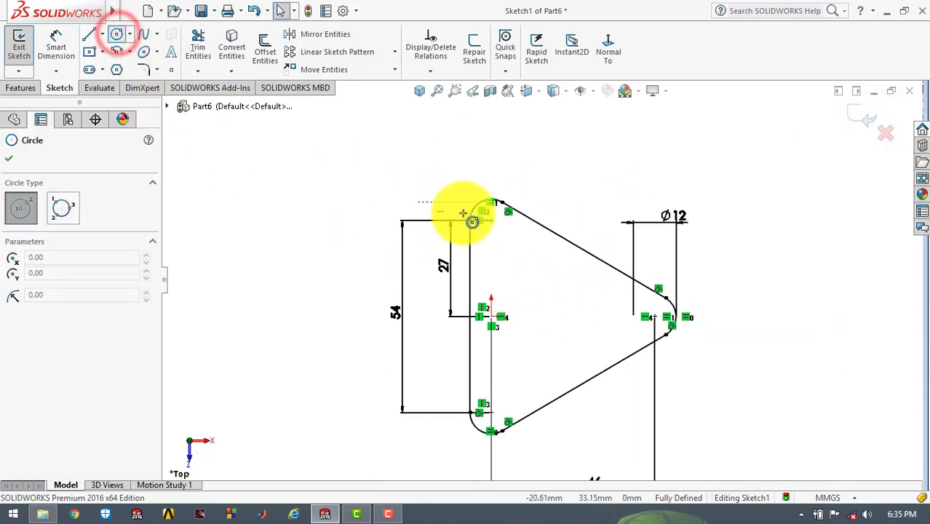
scroll(492, 220, "down", 3)
left_click(503, 232)
left_click(518, 227)
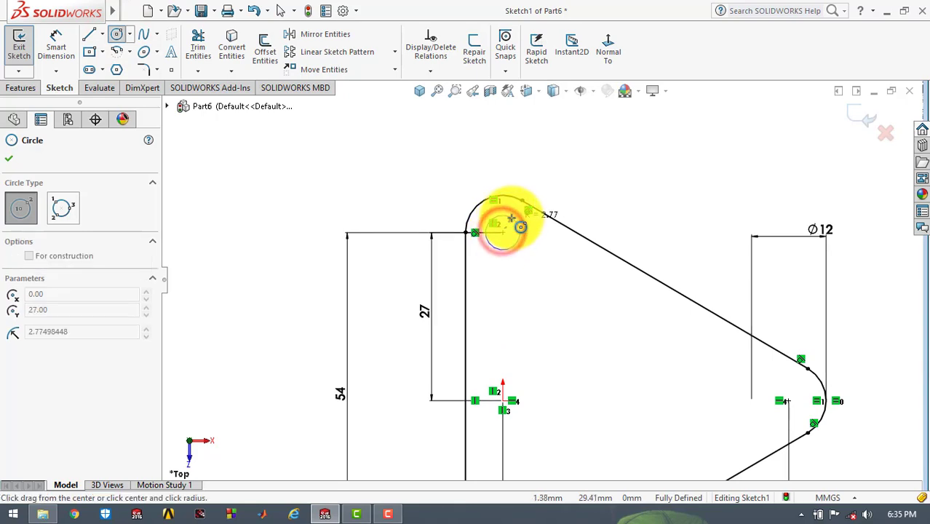
left_click(788, 402)
left_click(797, 384)
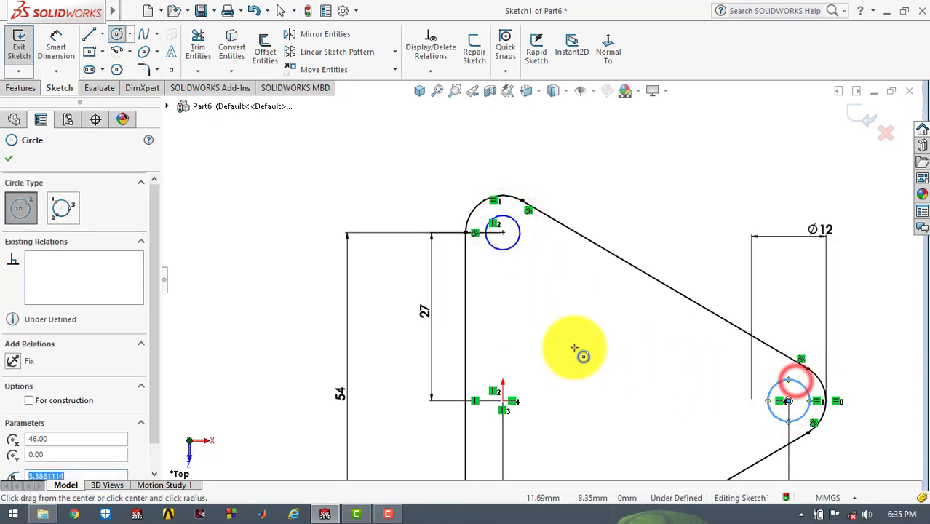
scroll(577, 358, "up", 3)
scroll(514, 436, "down", 5)
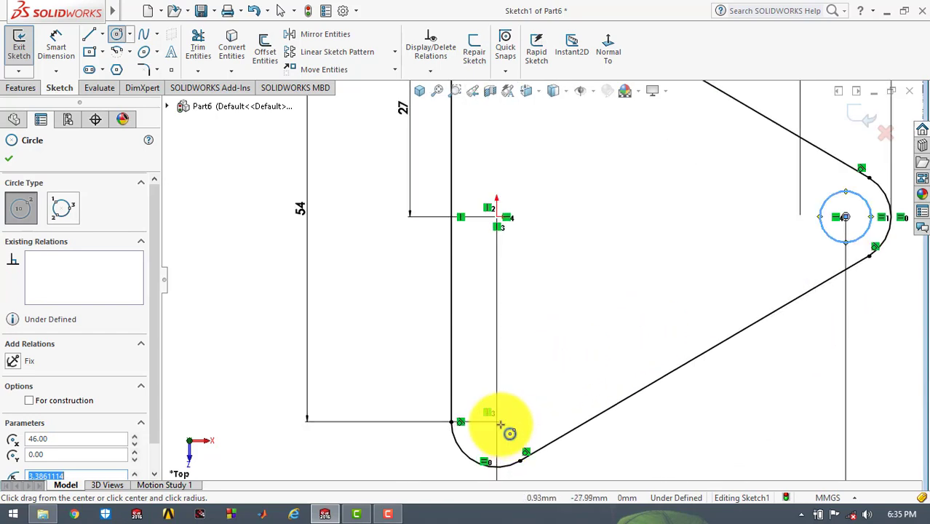
left_click(499, 424)
left_click(508, 393)
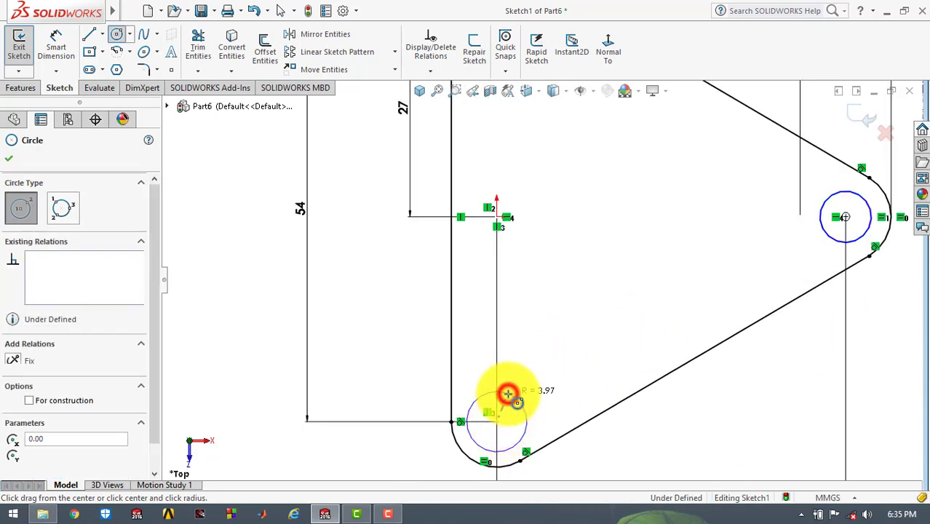
left_click(13, 160)
- Dimension the small circle in the lower corner with a diameter of 6 mm
left_click(64, 45)
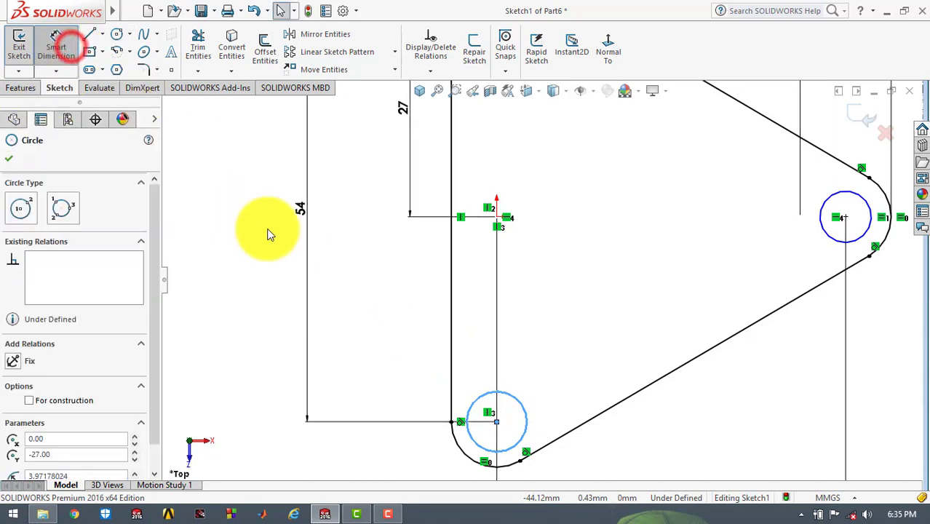
left_click(523, 369)
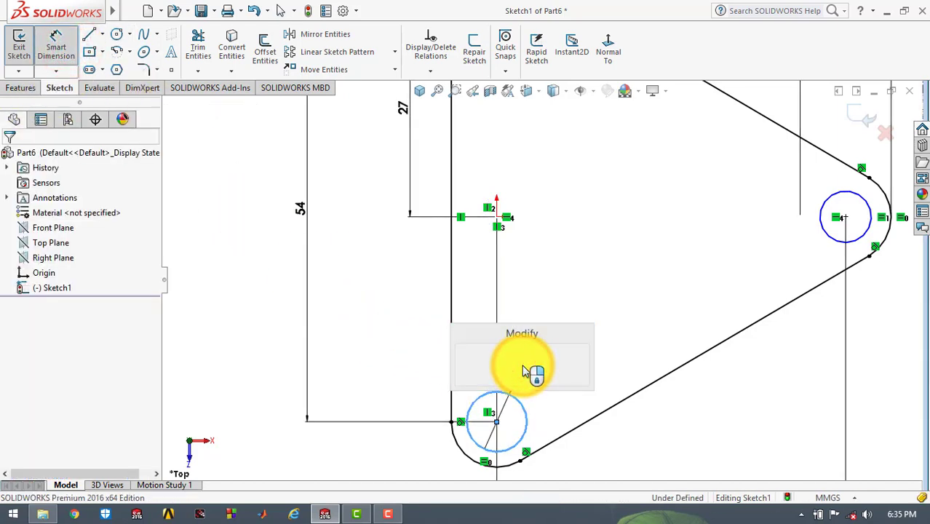
key("Return")
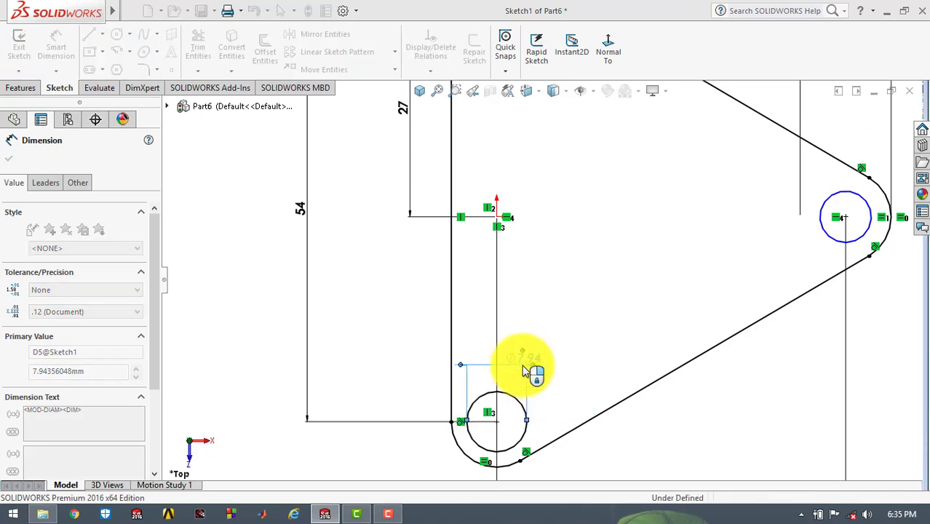
left_click(542, 324)
key("f")
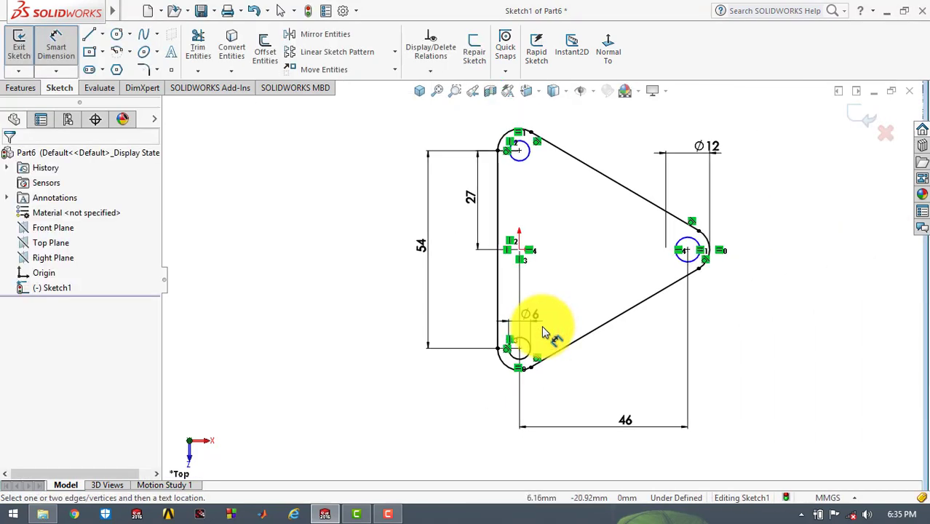
left_click(58, 44)
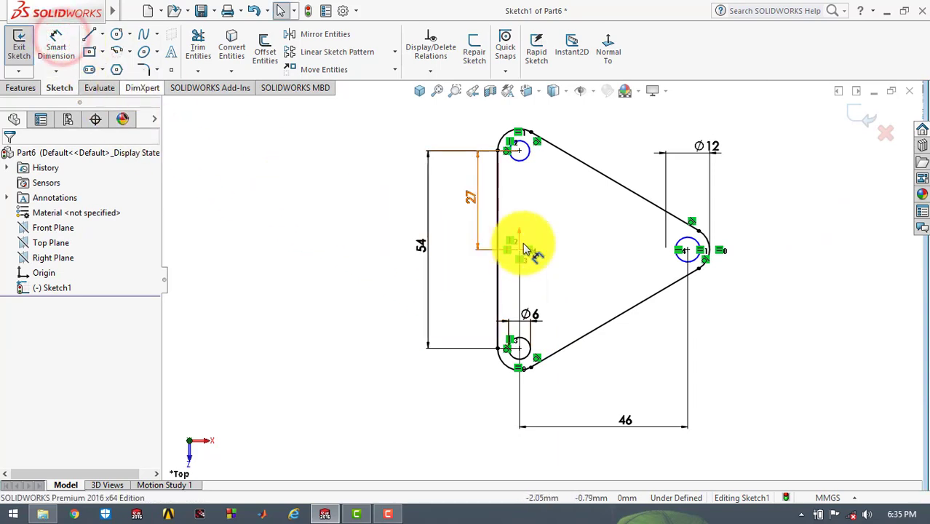
- Apply an Equal relation to the three small corner circles
left_click(517, 162)
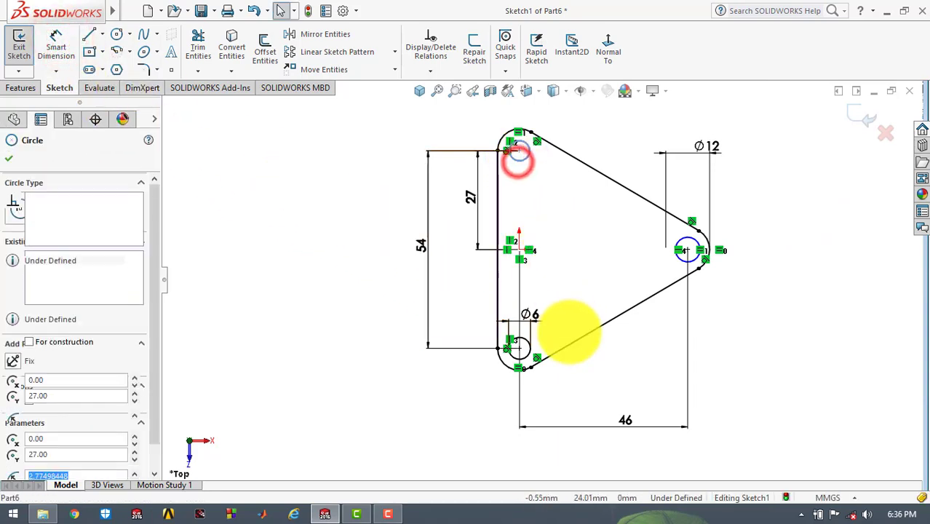
left_click(531, 346, "ctrl")
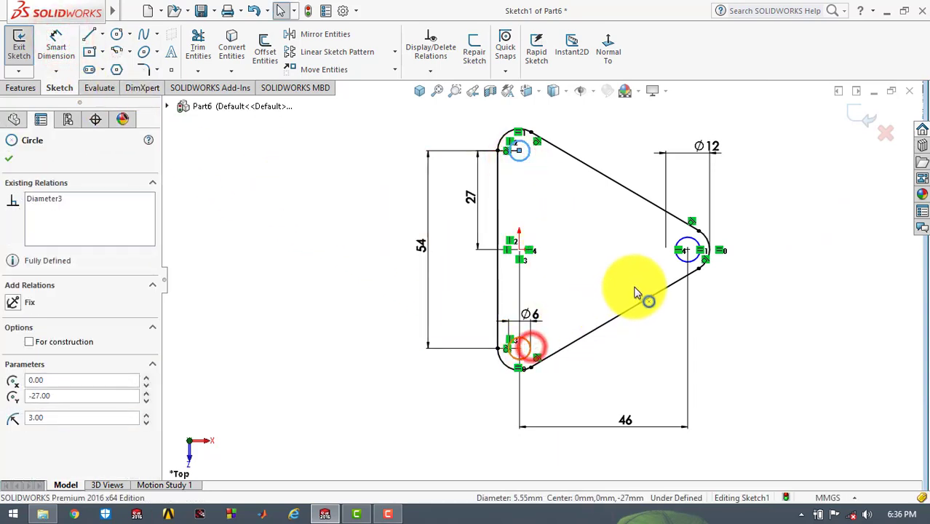
left_click(681, 264, "ctrl")
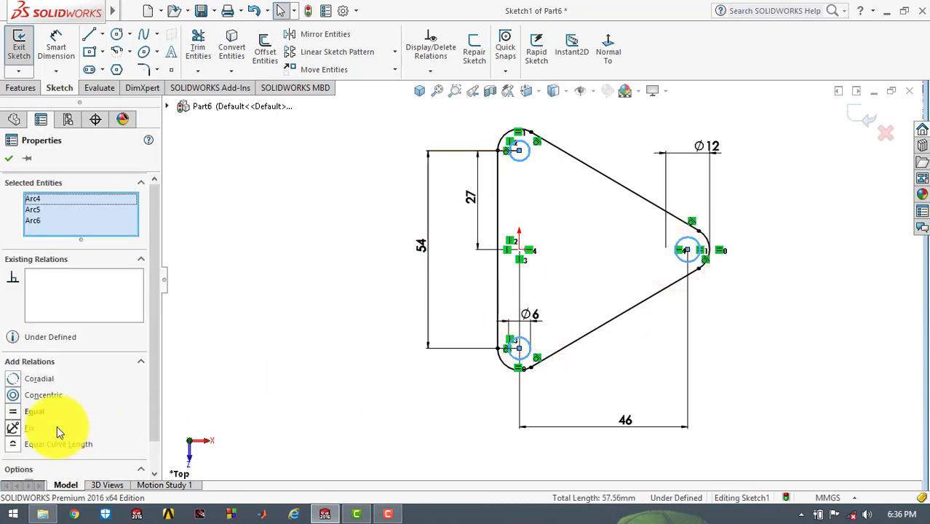
left_click(13, 411)
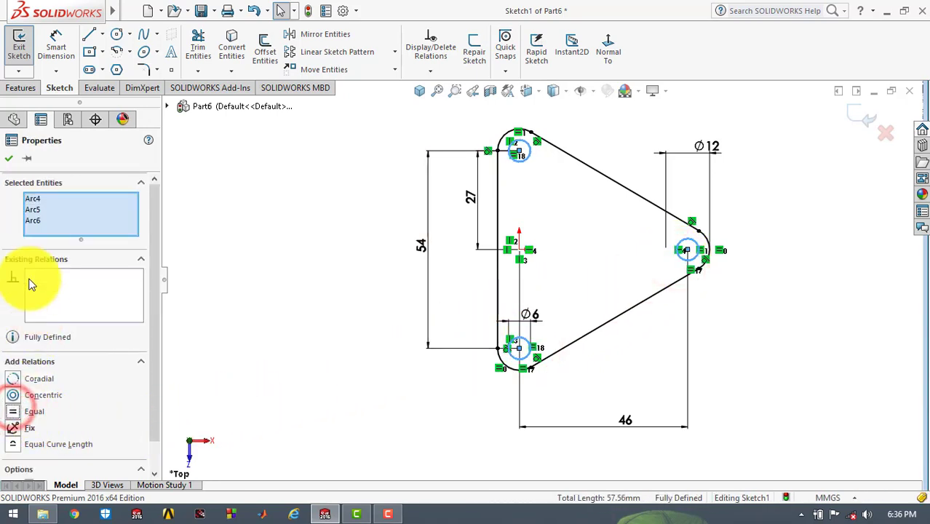
left_click(9, 159)
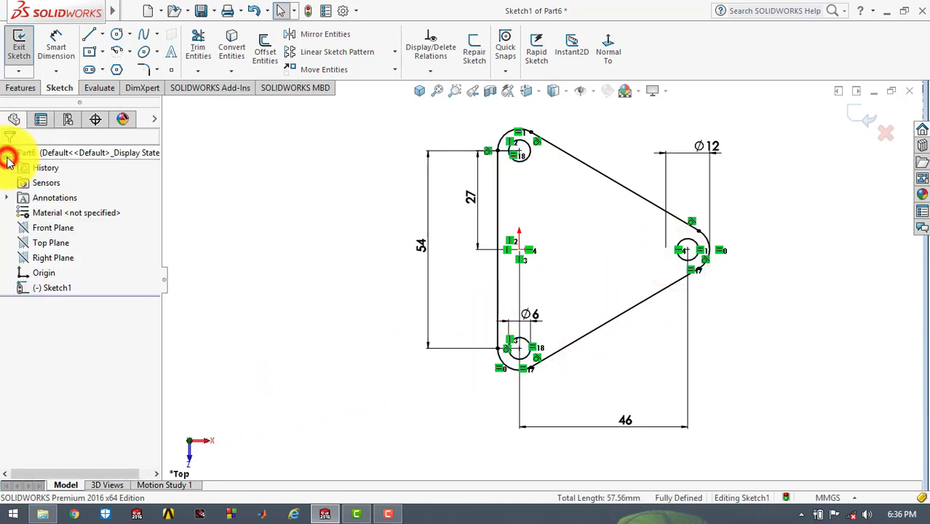
- Extrude the triangular profile with its three holes as a blind boss 8 mm deep, in isometric view
left_click(420, 89)
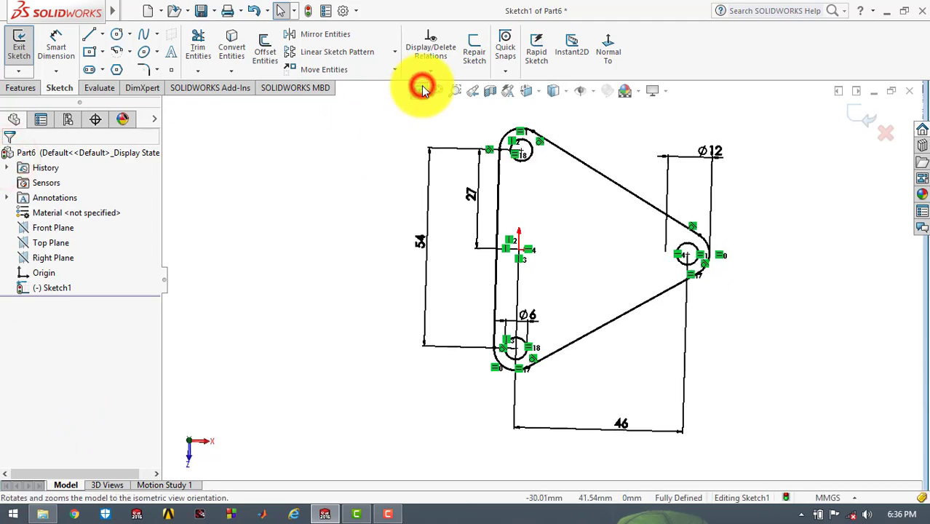
left_click(20, 88)
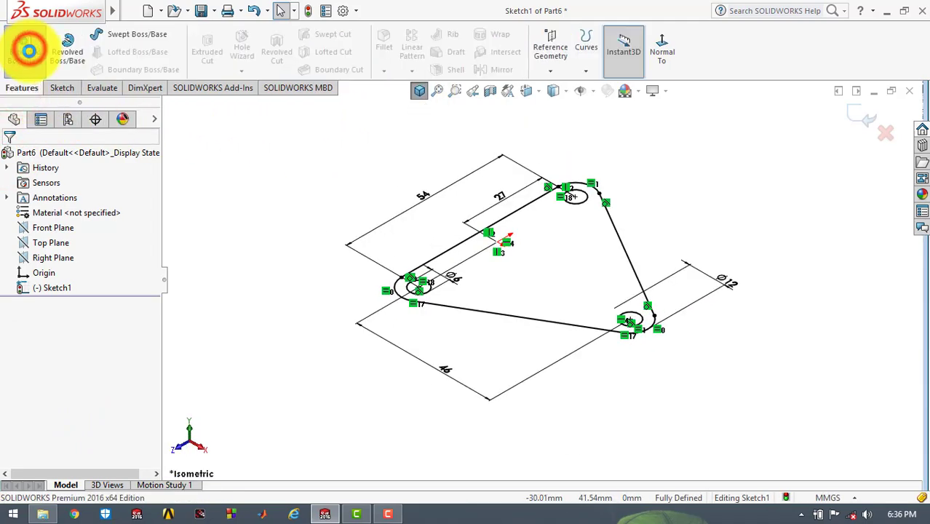
left_click(28, 50)
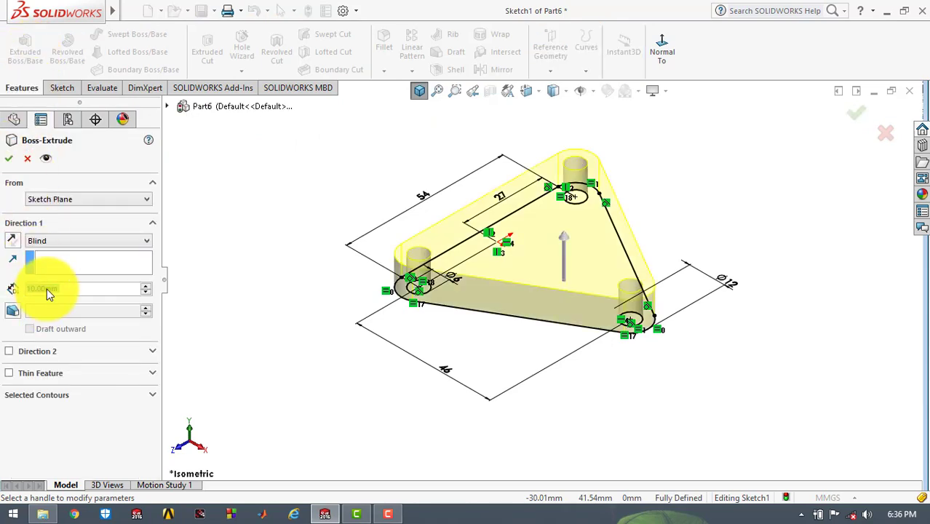
type("8")
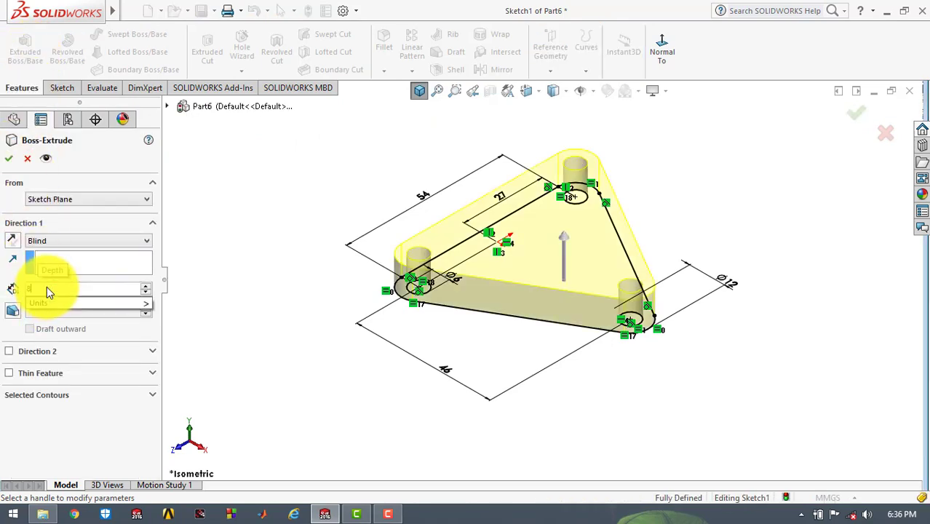
key("Return")
left_click(9, 158)
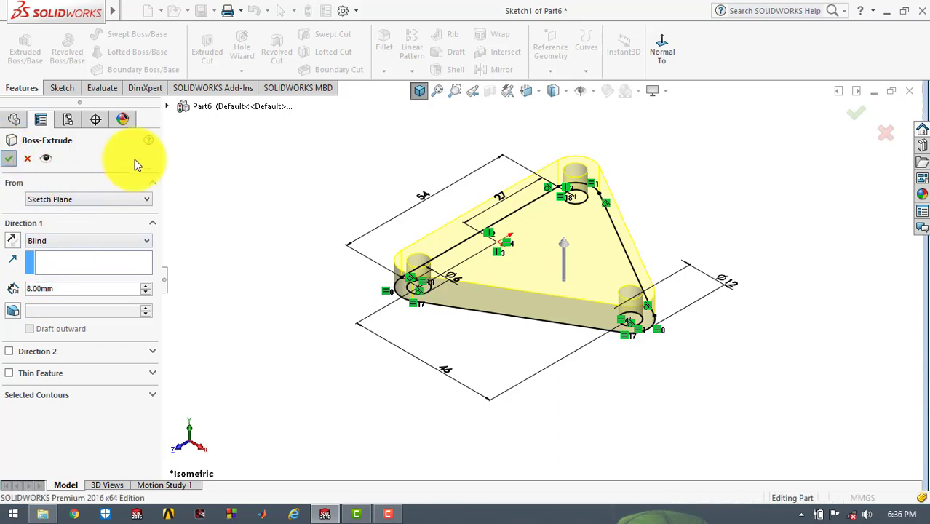
left_click(418, 93)
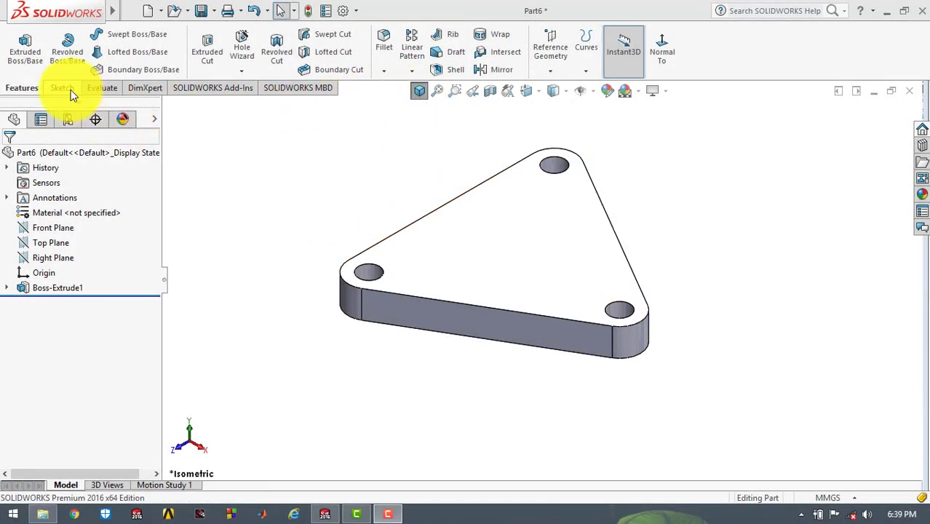
- Start a new sketch on the Front Plane and orient the view normal to it
left_click(70, 91)
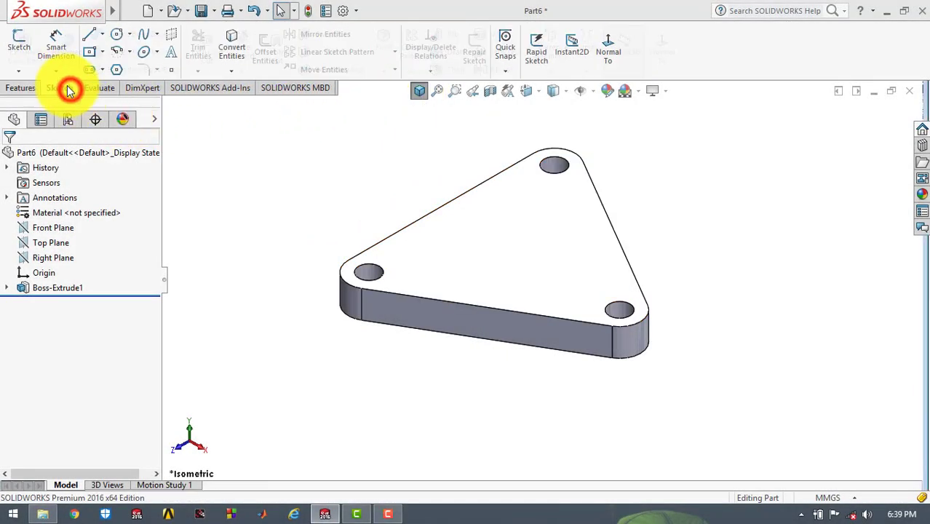
left_click(22, 42)
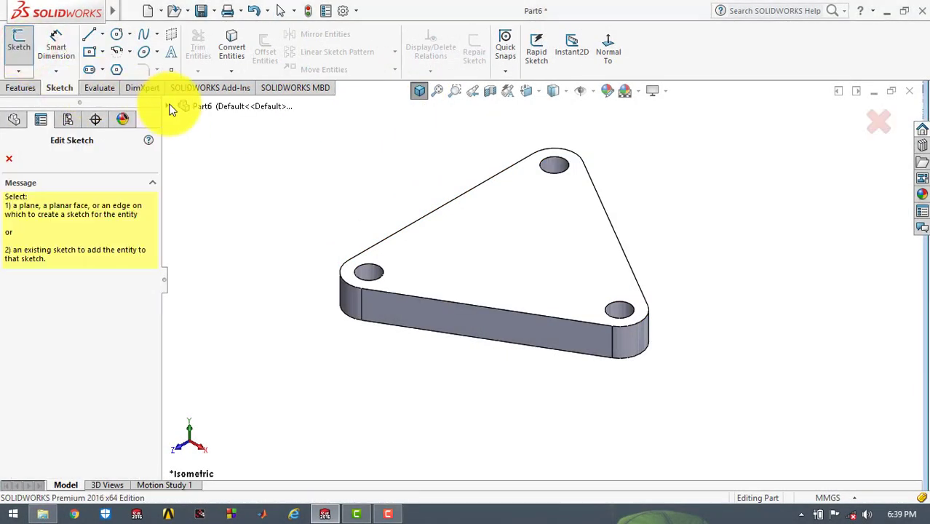
left_click(172, 108)
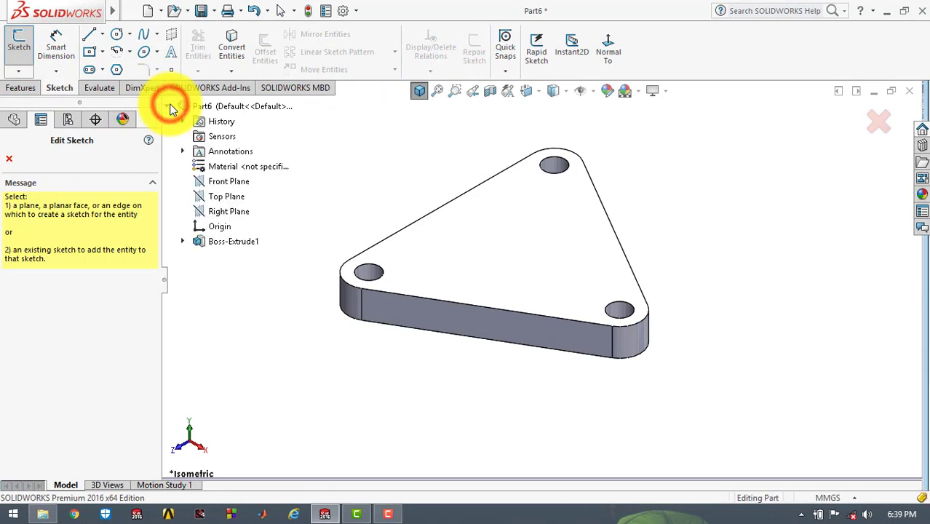
left_click(218, 179)
left_click(608, 49)
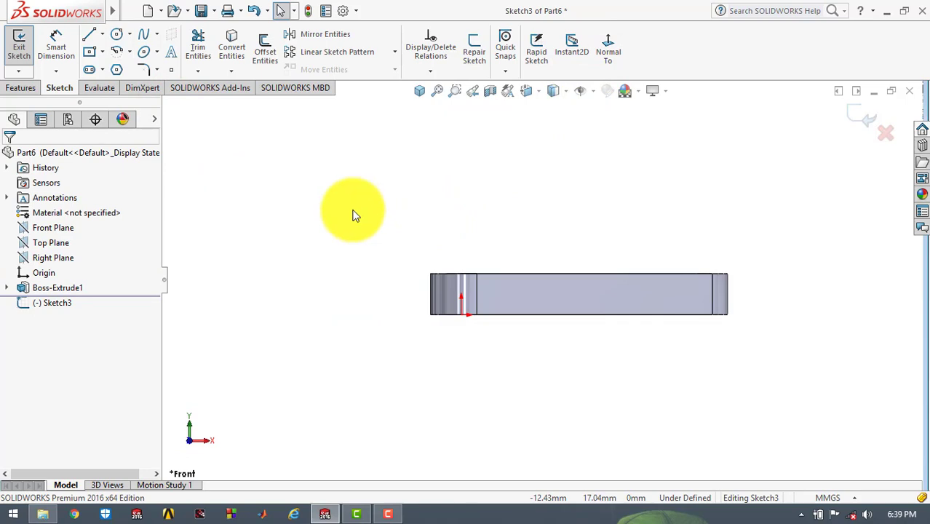
- Sketch a 90° centerpoint arc with a radius of about 18.6 mm above and to the left of the plate
left_click(127, 60)
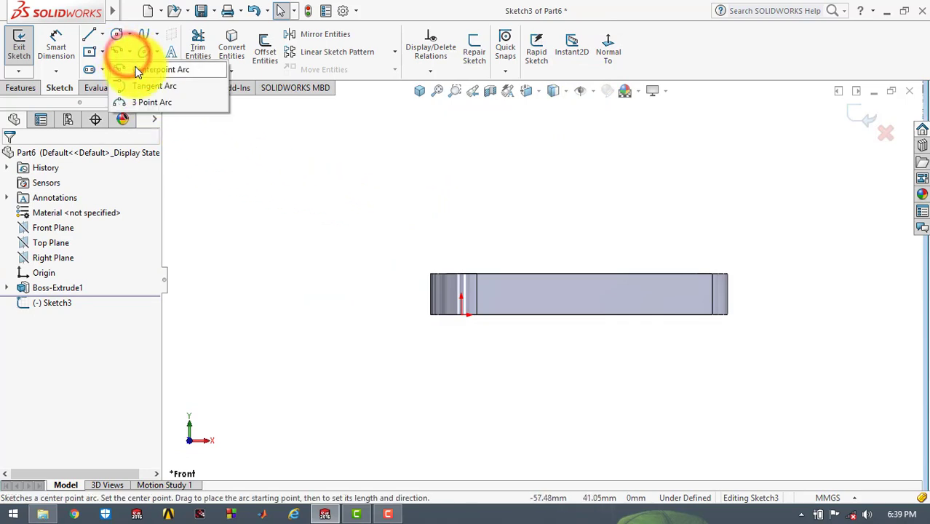
left_click(137, 69)
left_click(333, 235)
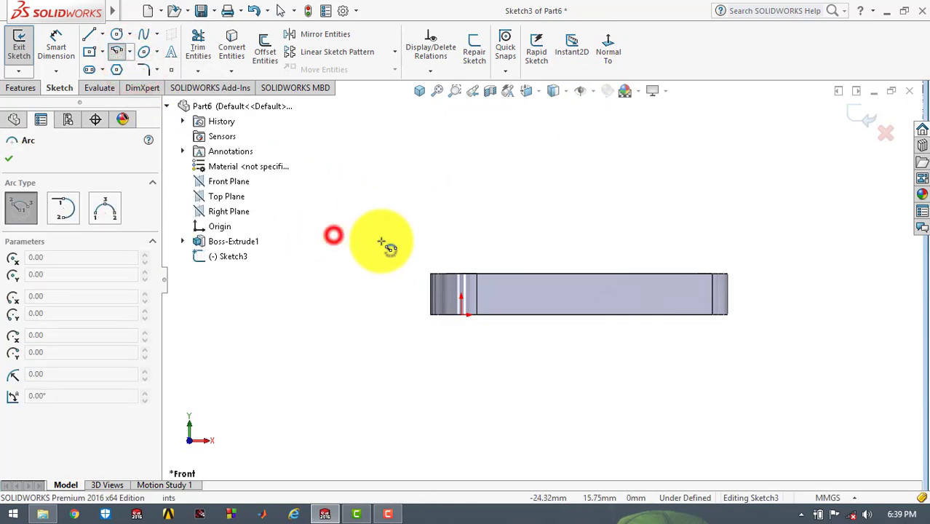
left_click(430, 236)
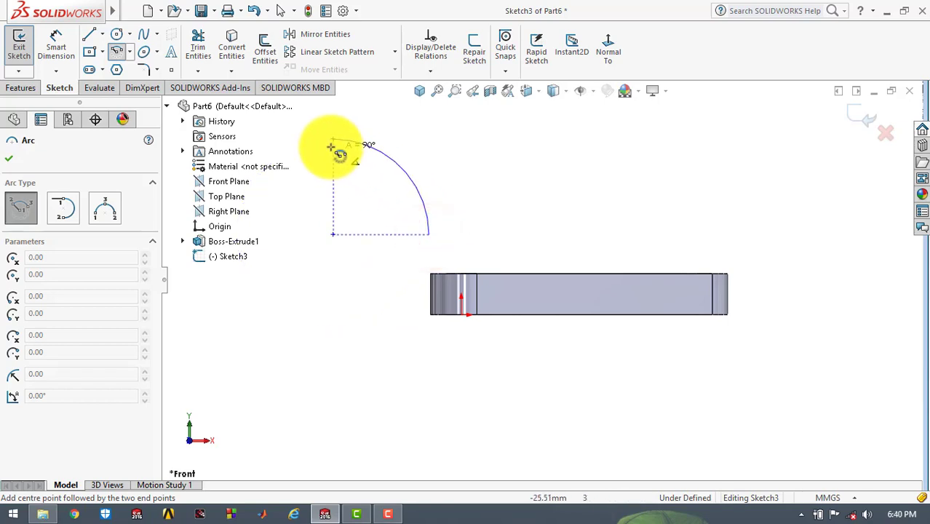
left_click(331, 147)
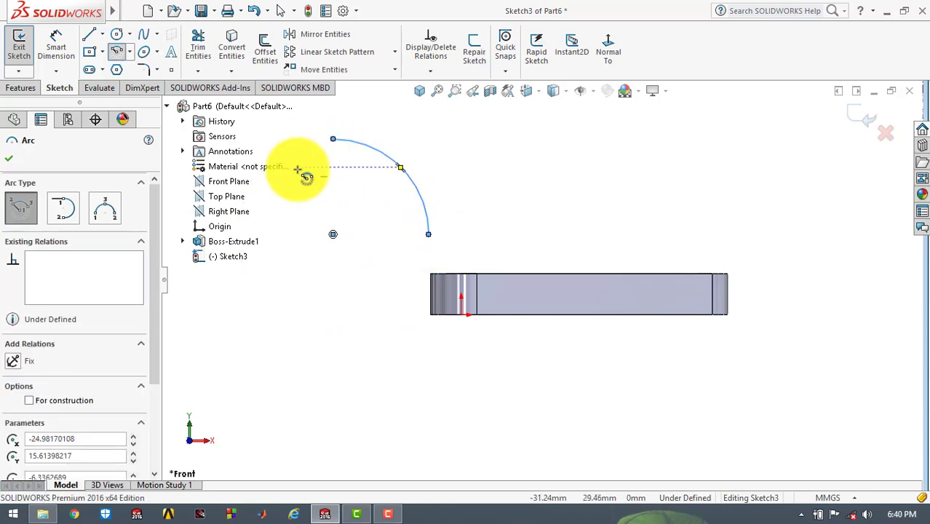
key("Escape")
- Sketch a larger 90° centerpoint arc concentric with the first one, with a radius of about 26.6 mm
left_click(118, 52)
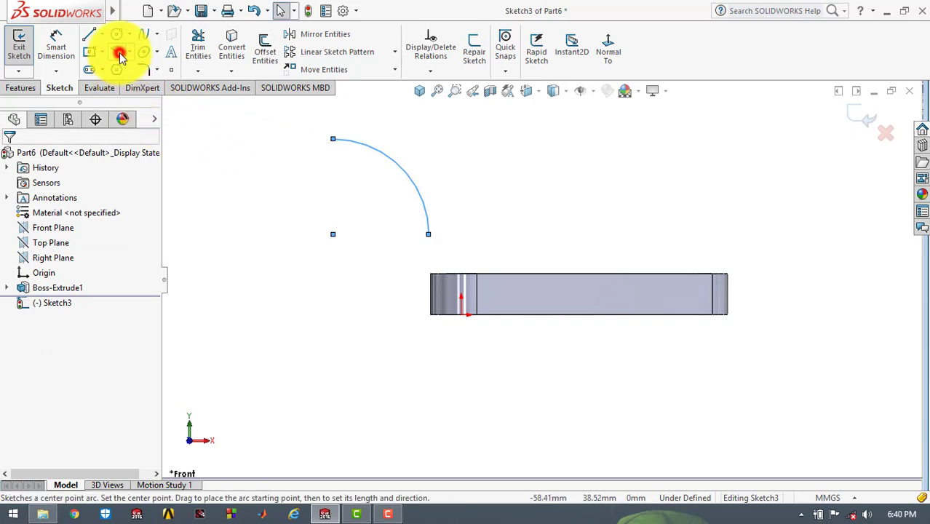
left_click(333, 233)
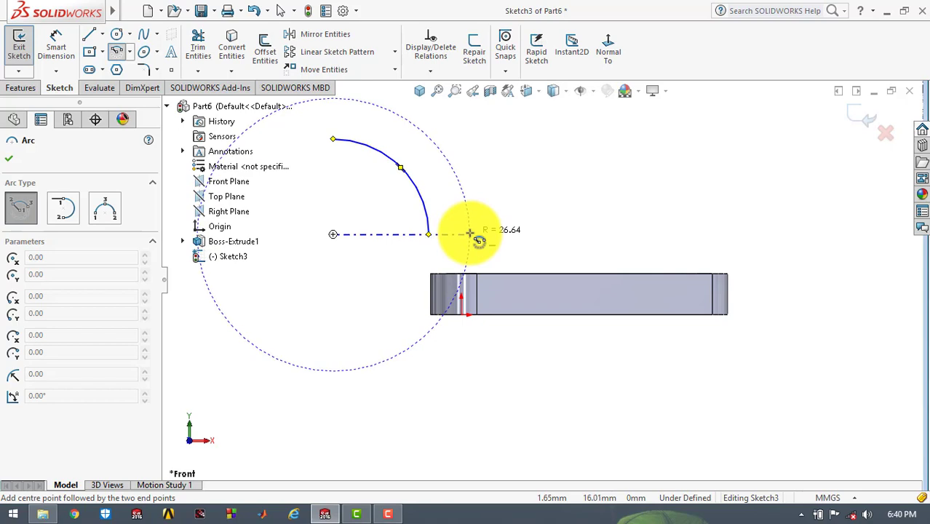
left_click(470, 233)
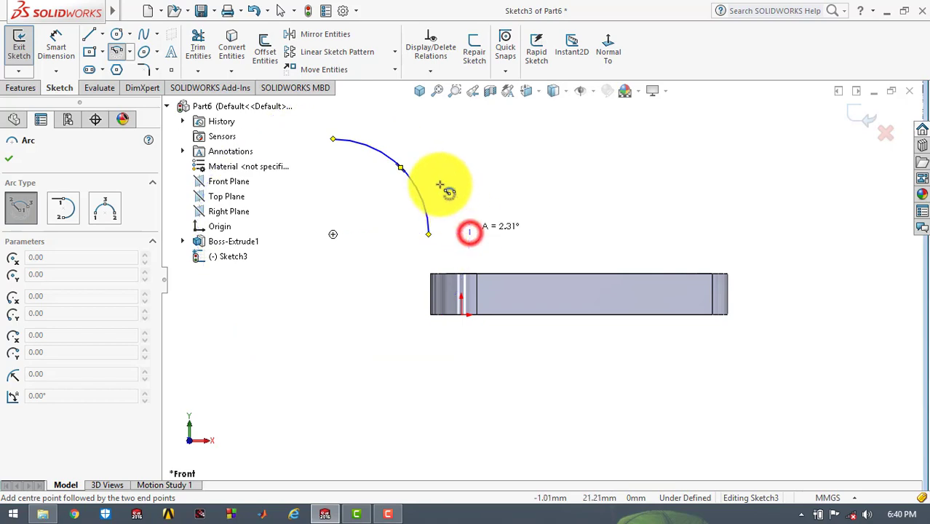
left_click(334, 100)
key("Escape")
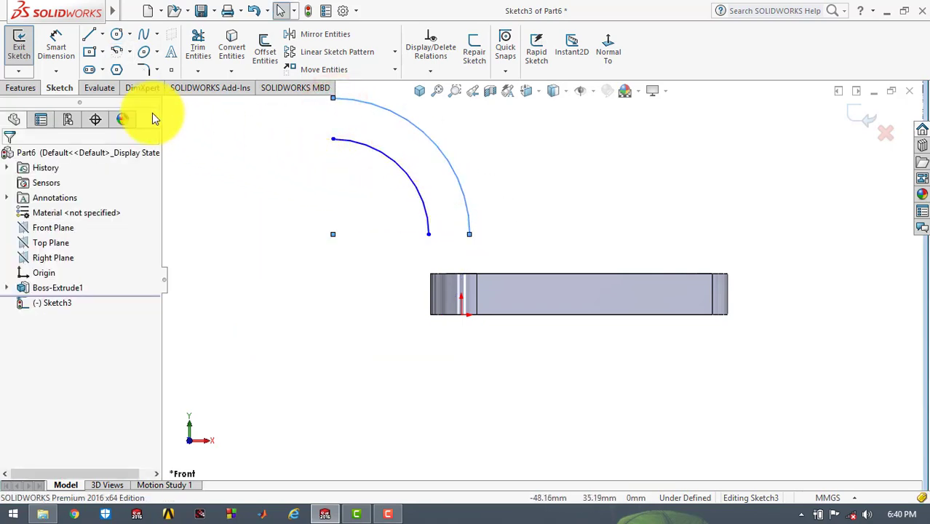
- Dimension the outer arc's radius as 36.5 mm and the inner arc's radius as 24 mm
left_click(56, 45)
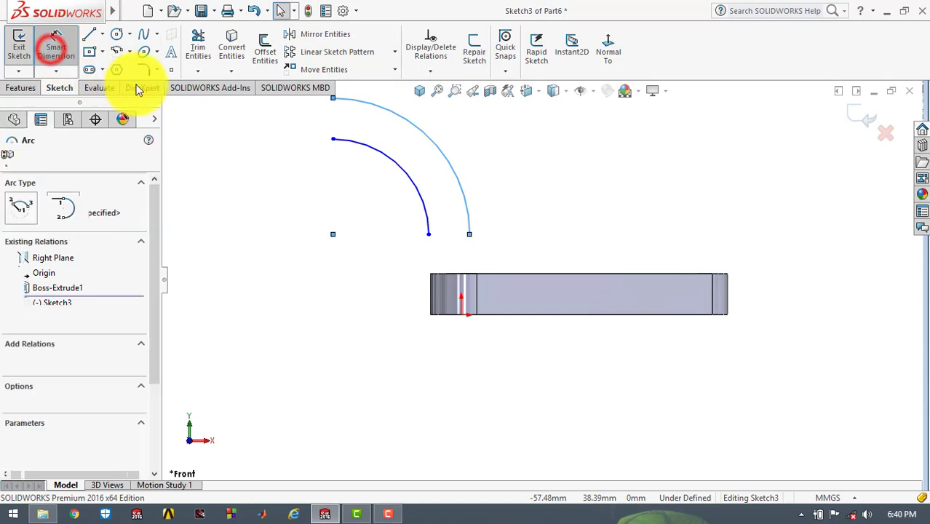
left_click(352, 198)
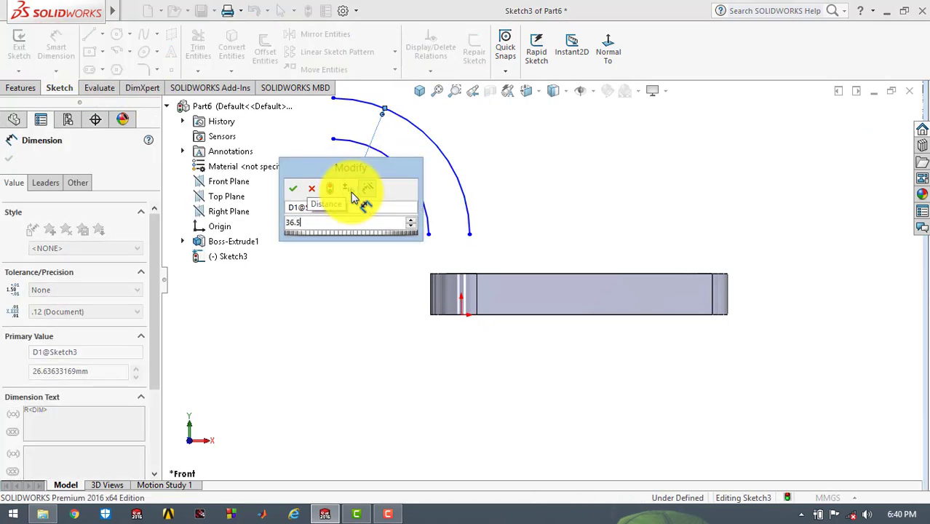
type("36.5")
key("Return")
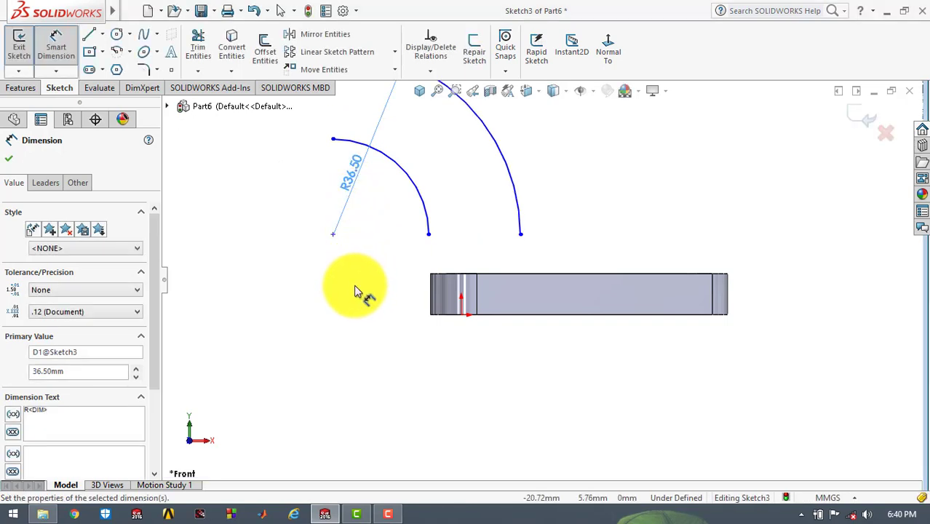
left_click(355, 292)
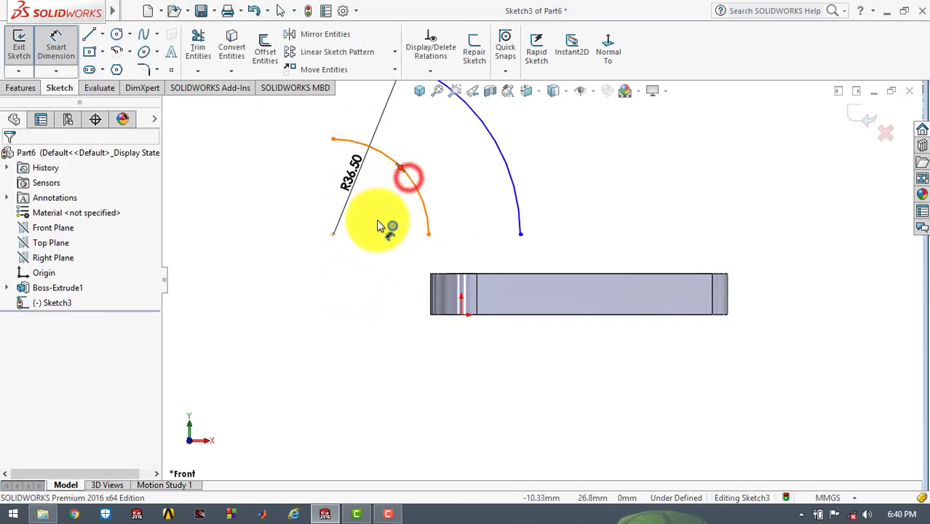
left_click(373, 223)
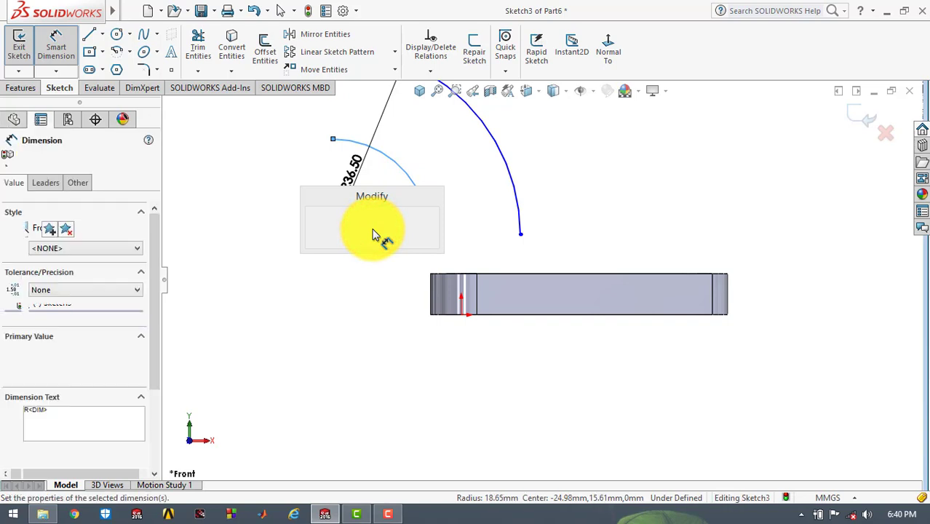
type("24")
key("Return")
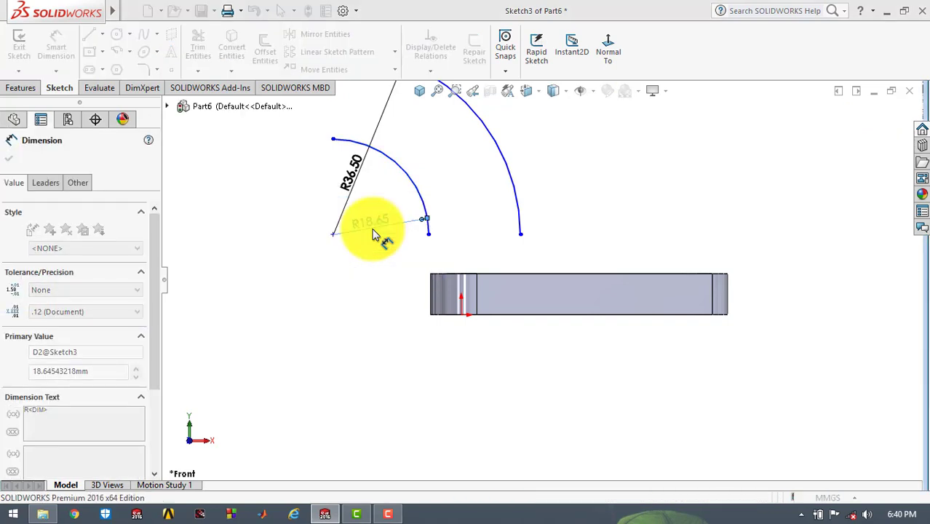
left_click(338, 284)
- Dimension the horizontal distance from the arcs' common center to the plate's left edge as 24 mm
left_click(333, 235)
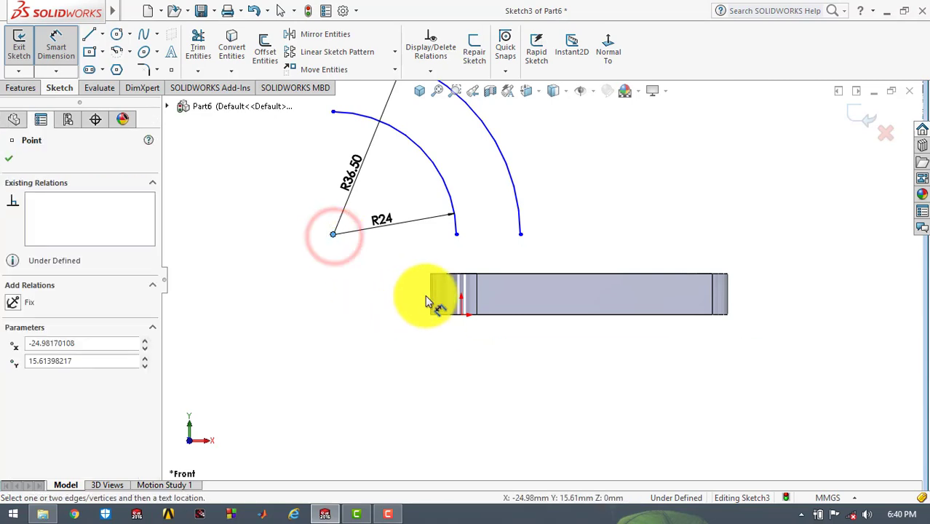
left_click(432, 286)
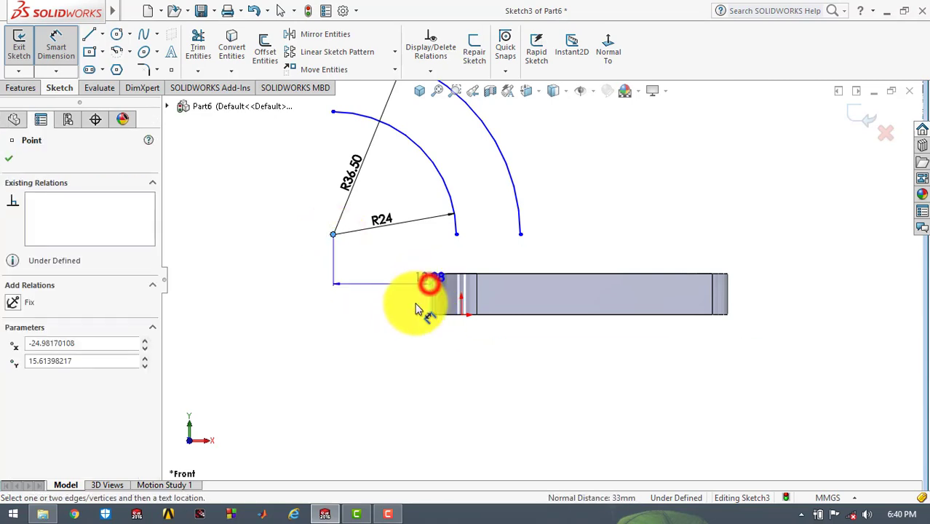
left_click(389, 357)
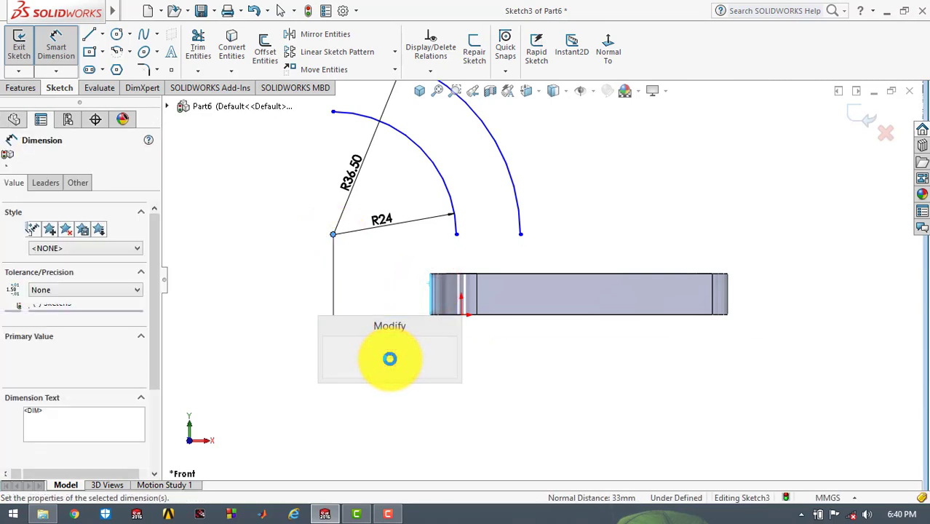
type("24")
key("Return")
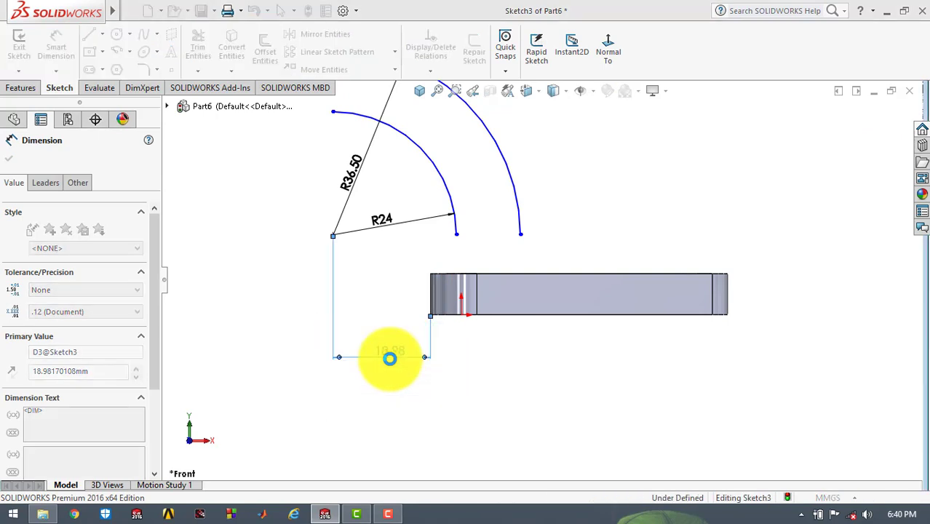
left_click(406, 393)
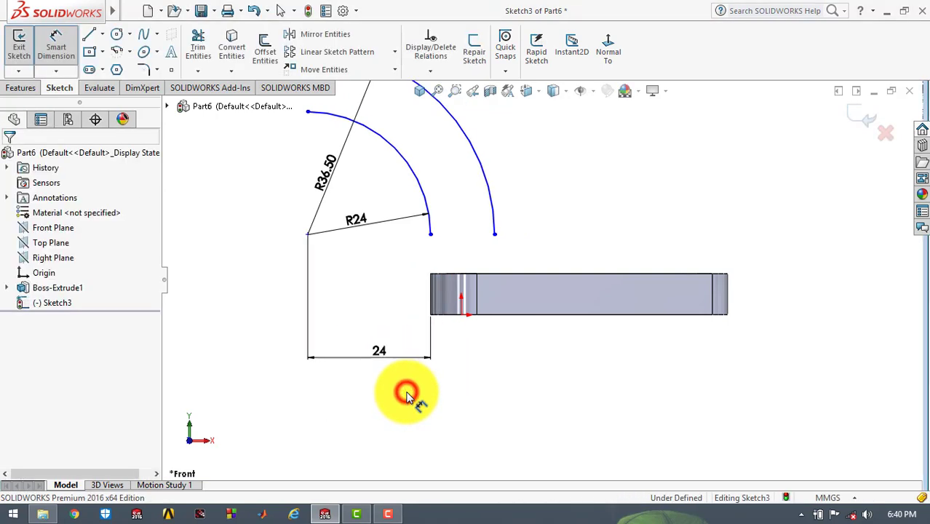
- Dimension the vertical distance from the arcs' common center to the plate's bottom edge as 22 mm
left_click(308, 234)
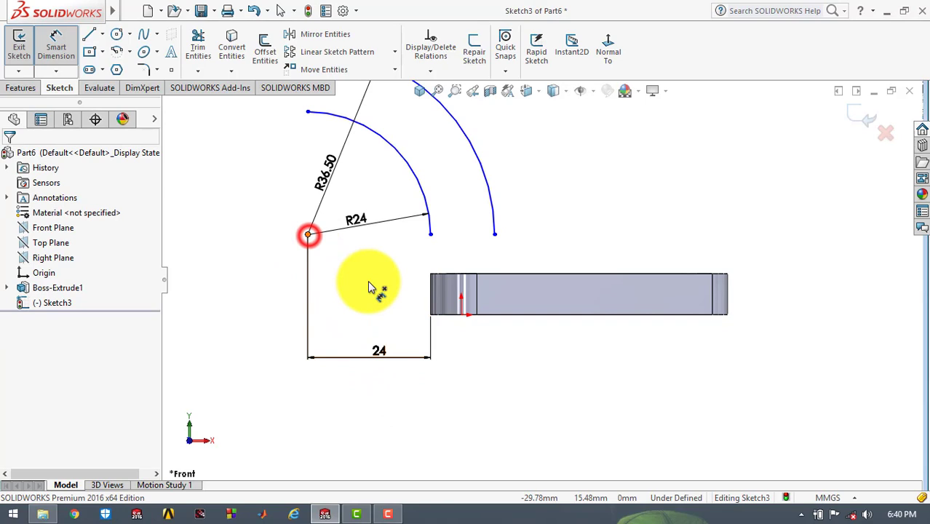
left_click(492, 314)
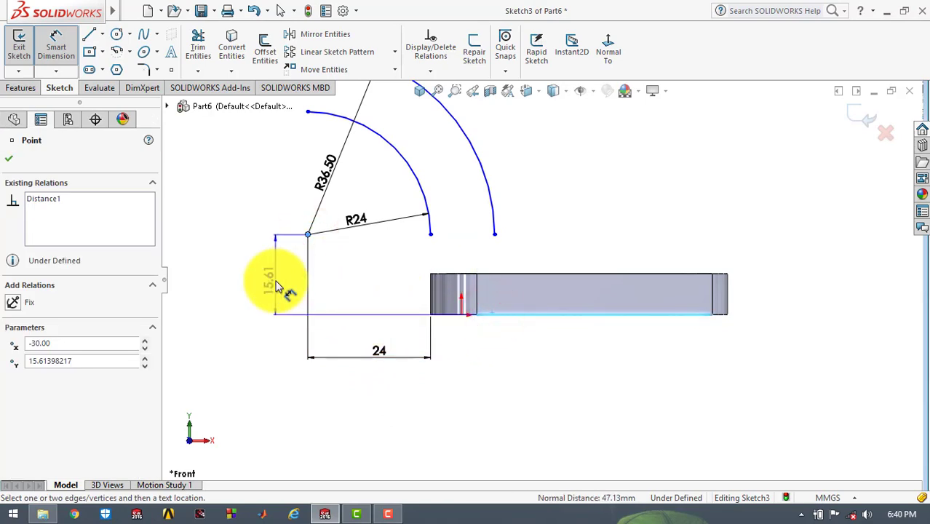
left_click(275, 280)
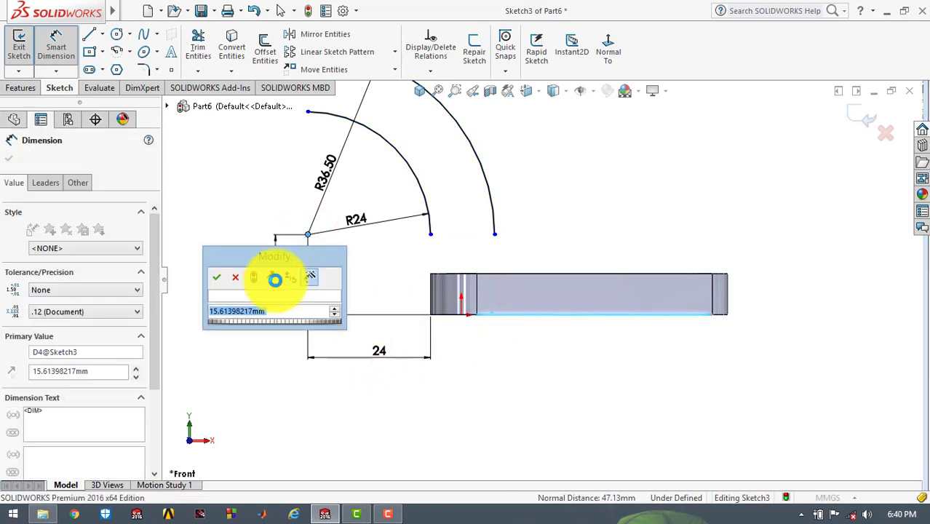
type("22")
key("Return")
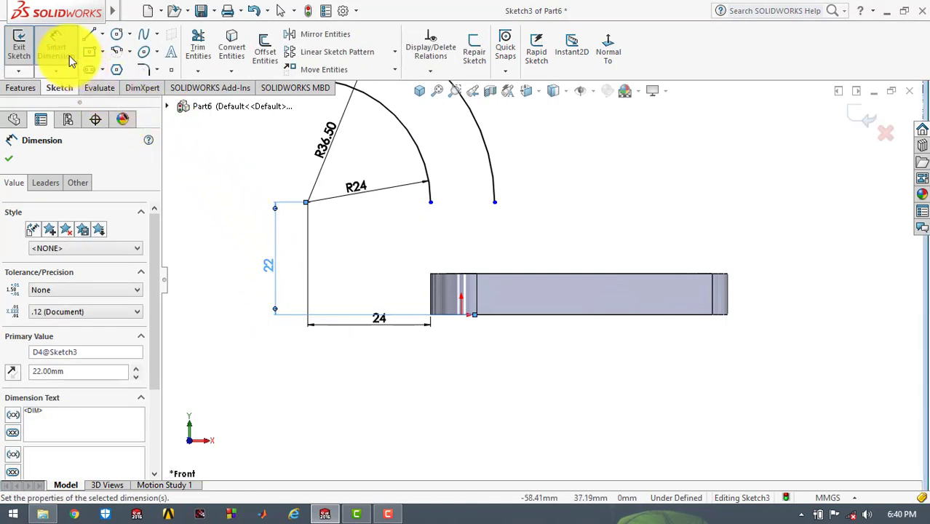
left_click(62, 51)
left_click(558, 193)
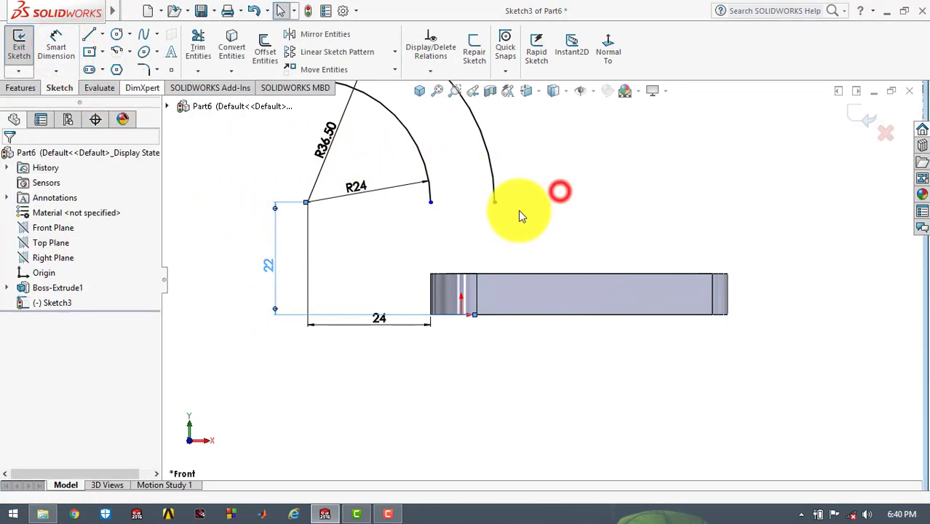
key("f")
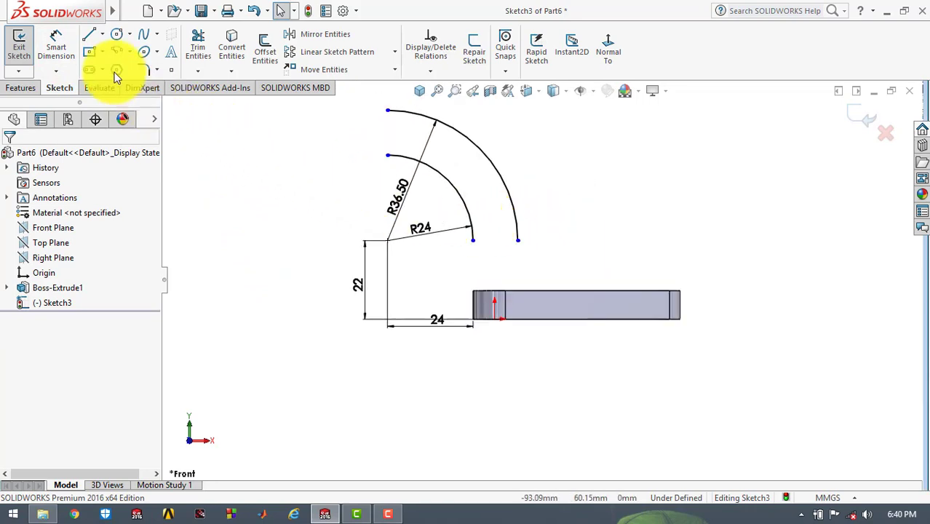
- Connect the lower ends of both arcs with two vertical lines down to the plate and a 12.5 mm line along its top edge
left_click(89, 35)
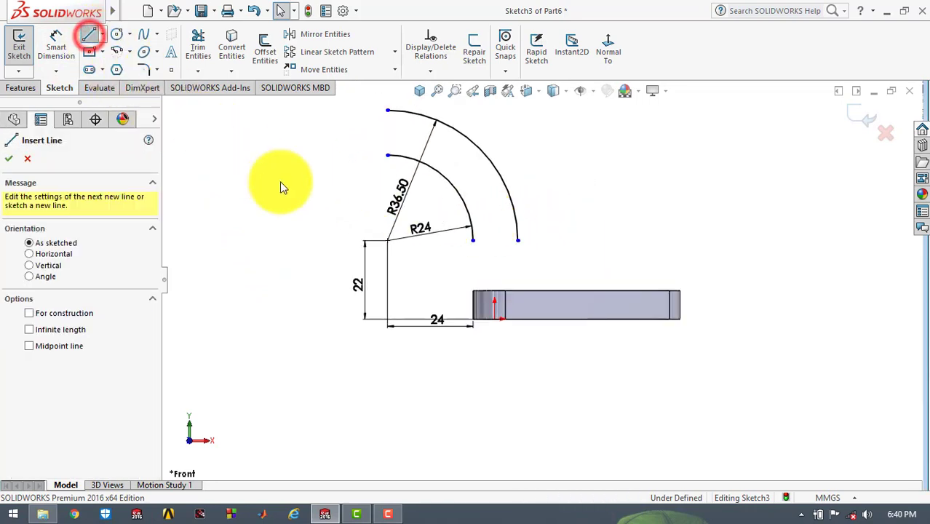
left_click(472, 240)
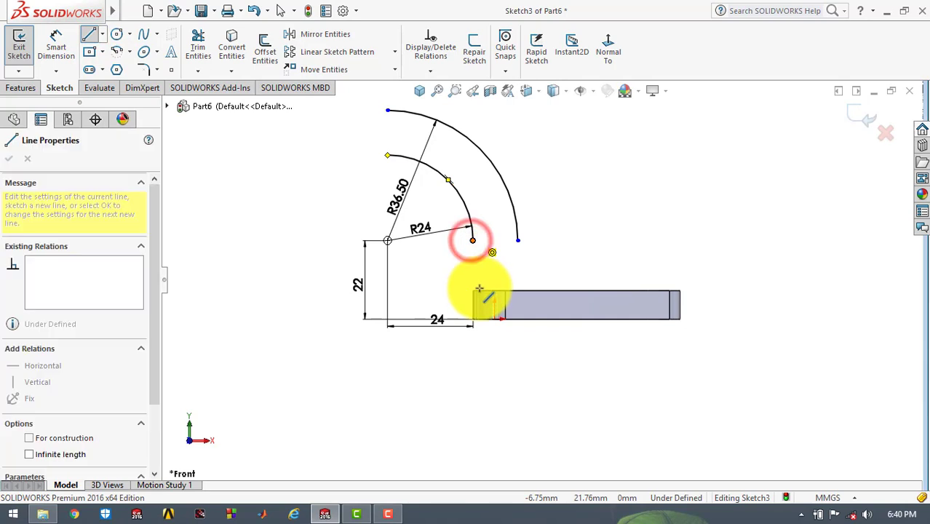
left_click(472, 290)
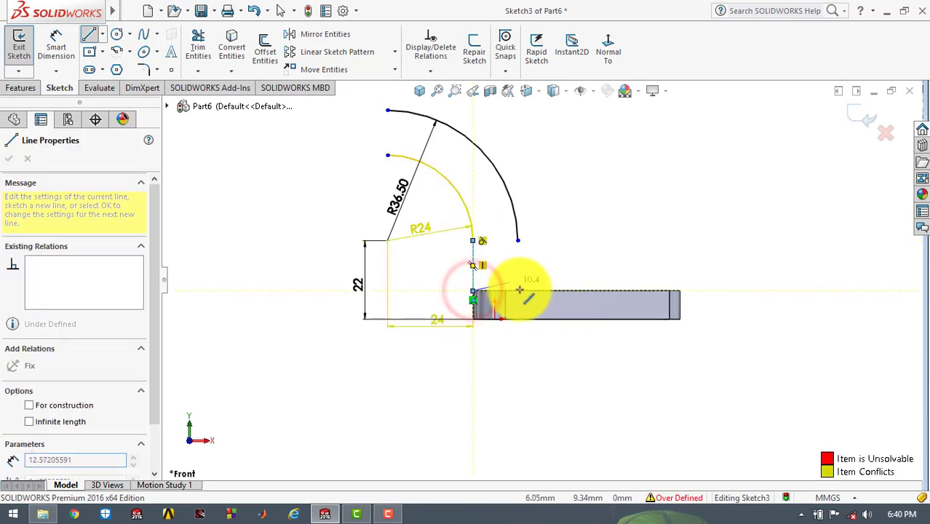
left_click(517, 292)
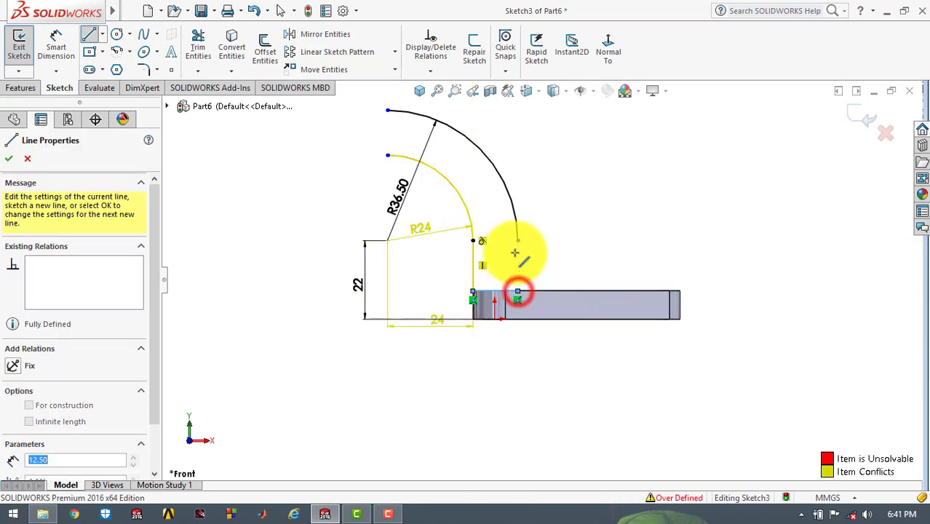
left_click(517, 240)
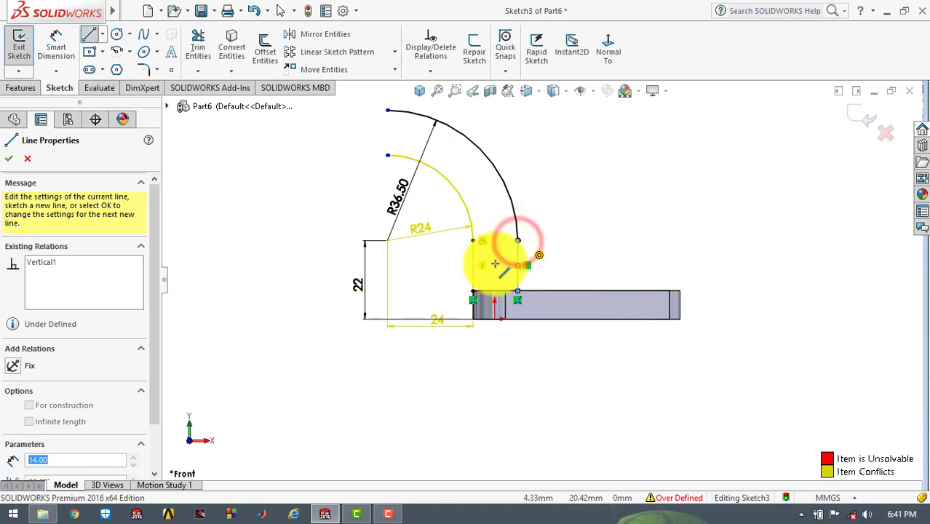
scroll(482, 268, "down", 3)
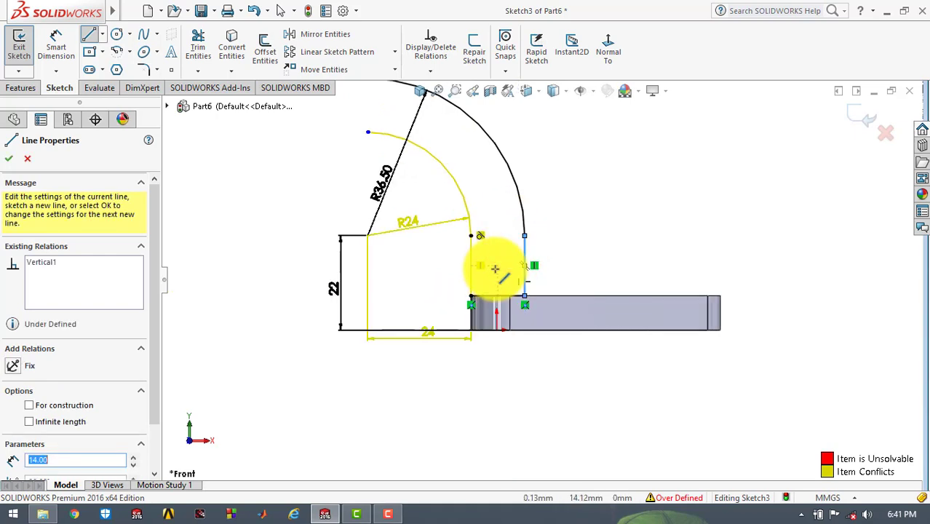
left_click(9, 158)
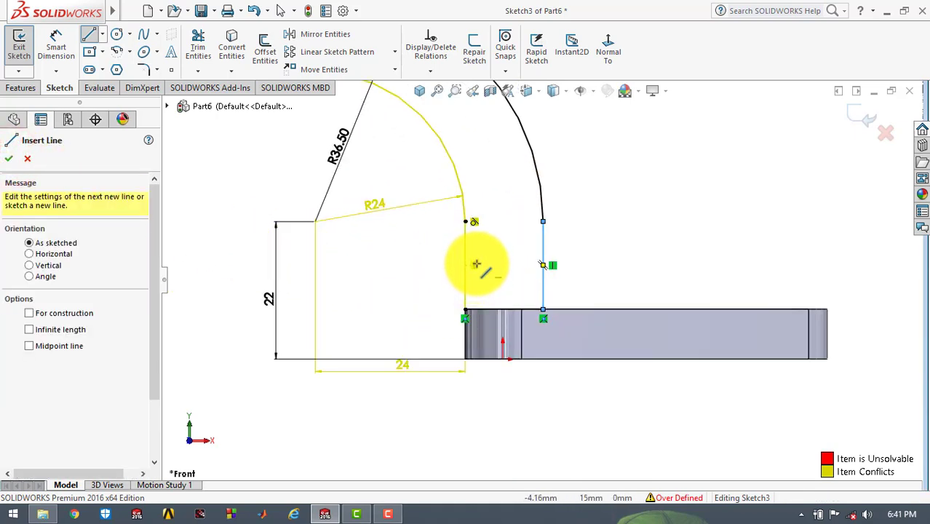
key("Escape")
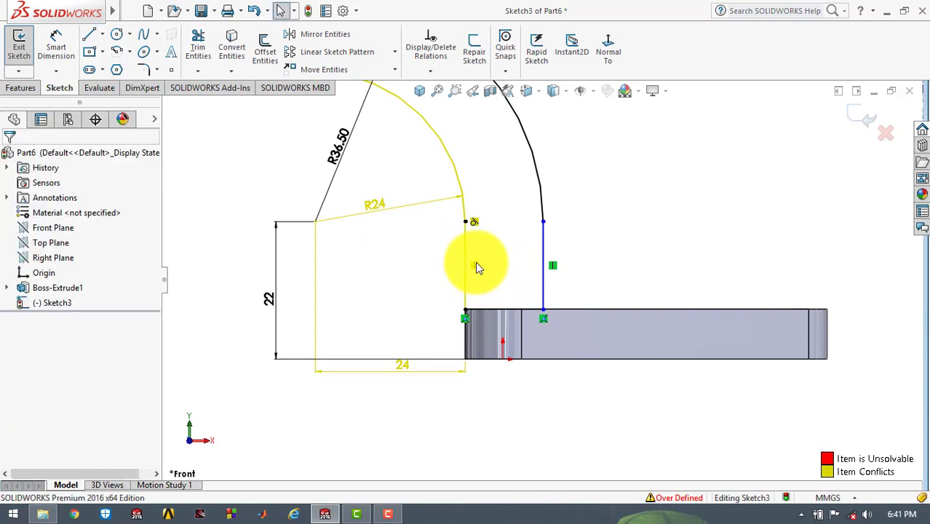
- Delete the conflicting Vertical relation from the line below the inner arc
right_click(476, 266)
left_click(520, 441)
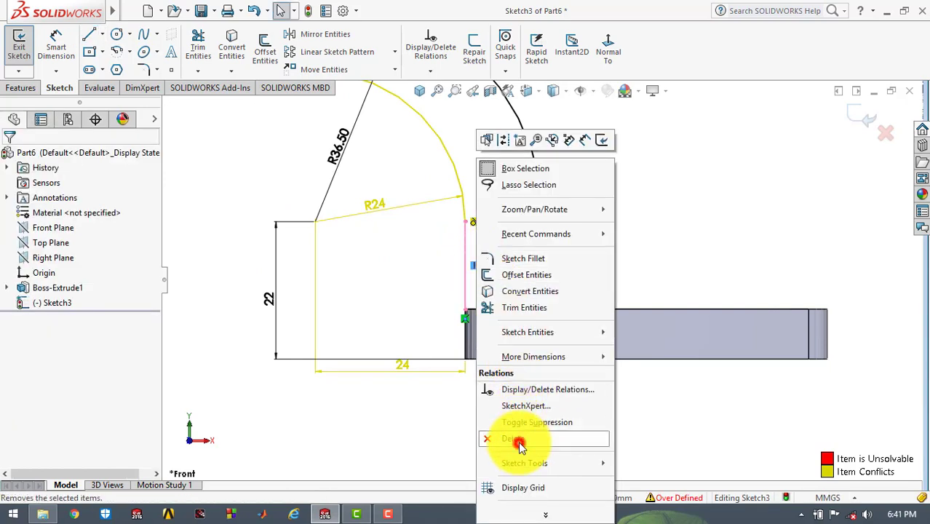
left_click(573, 205)
scroll(558, 240, "up", 1)
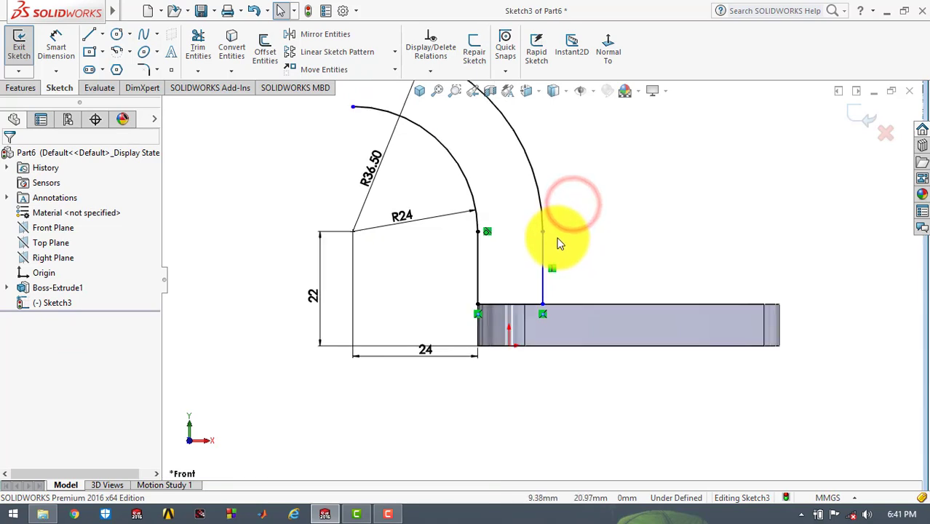
scroll(558, 243, "up", 2)
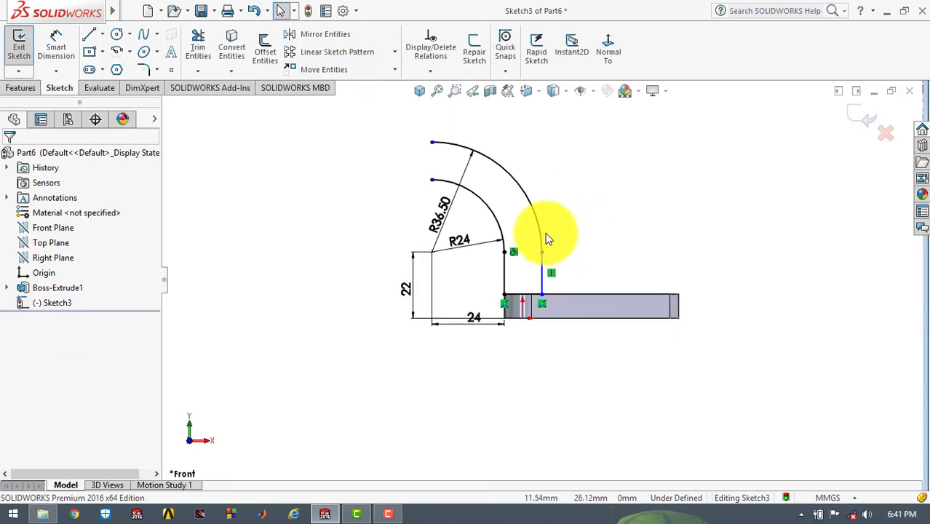
- Sketch a separate vertical line about 31 mm long to the left of the arcs' upper ends
left_click(90, 36)
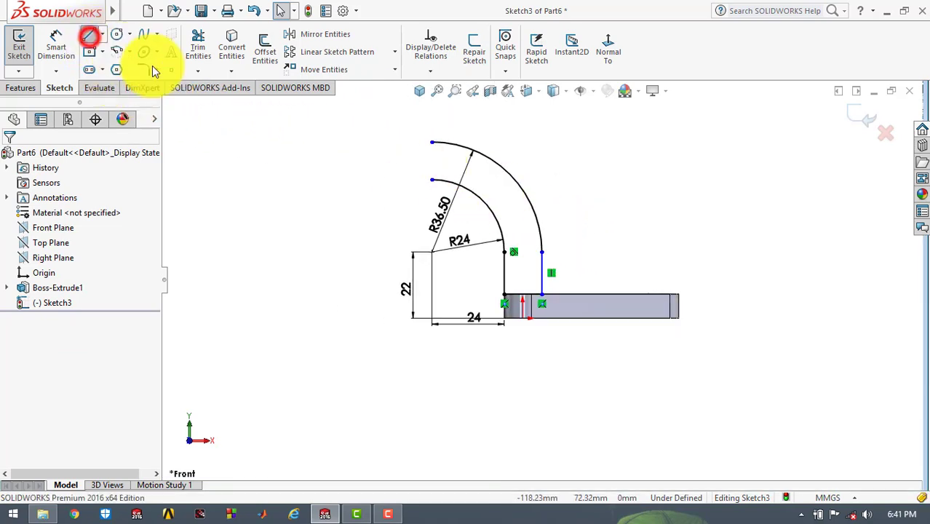
left_click(384, 124)
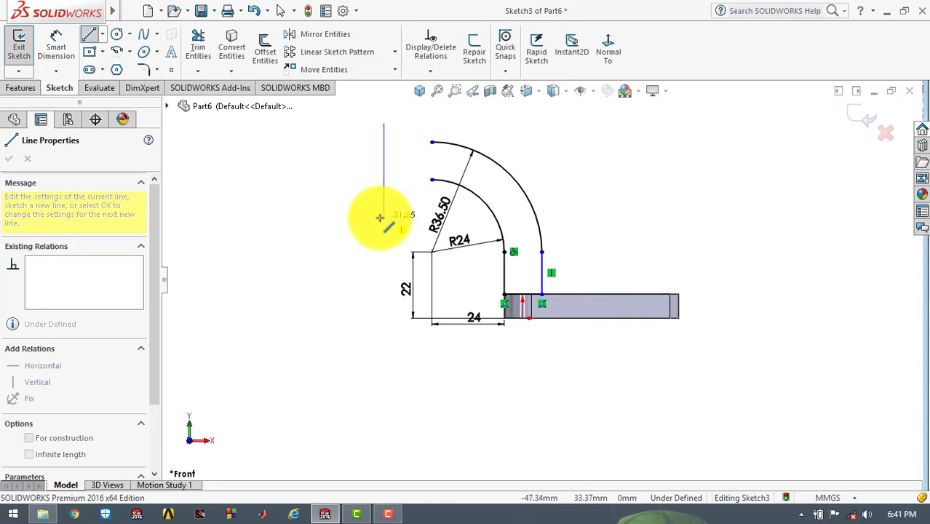
left_click(380, 217)
key("Escape")
key("Escape")
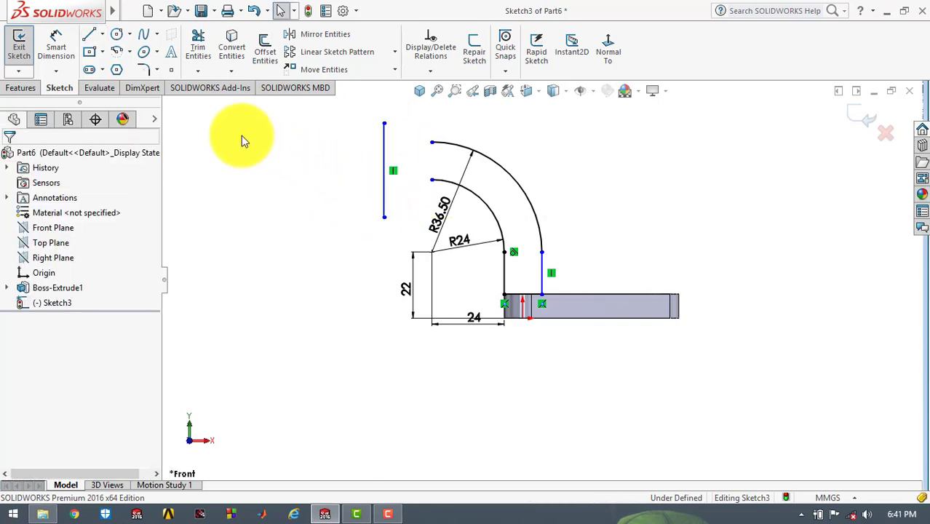
- Dimension the horizontal distance from the separate vertical line to the plate's lower-left corner as 34 mm
left_click(56, 43)
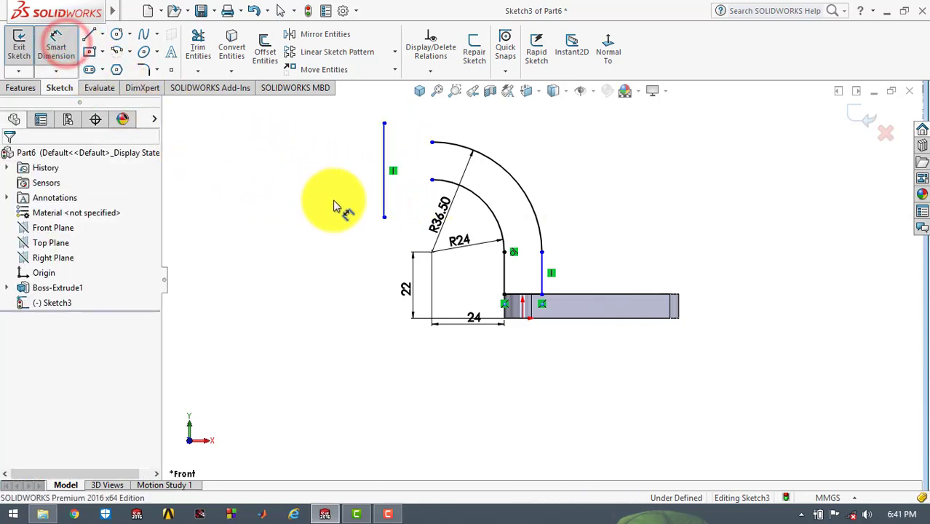
left_click(384, 208)
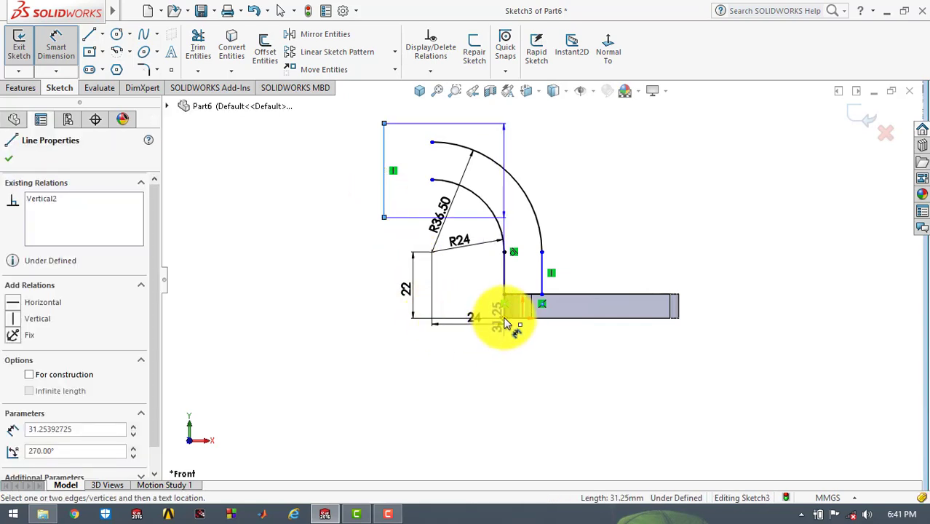
left_click(505, 317)
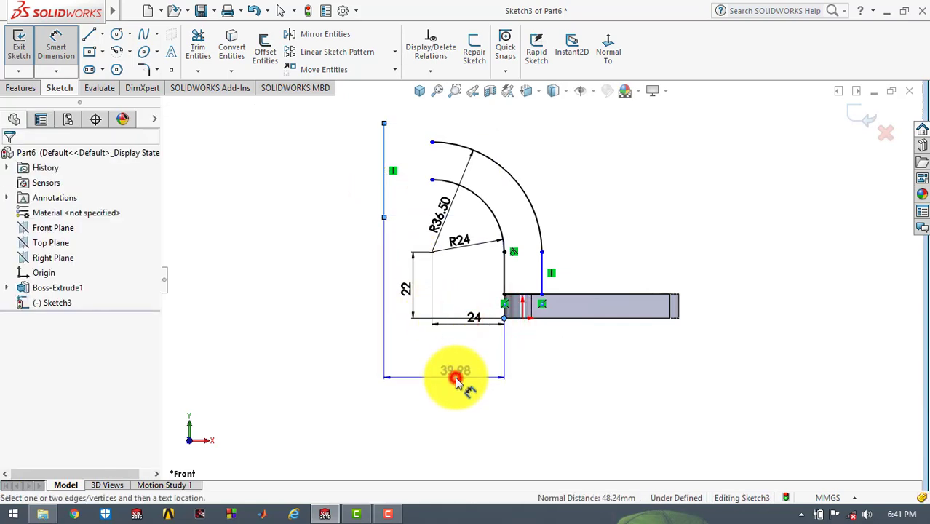
left_click(455, 378)
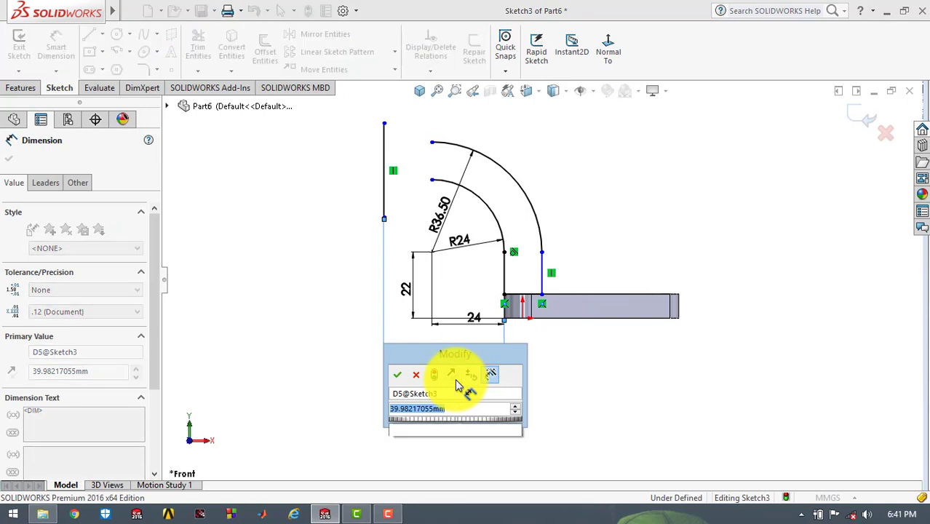
type("34")
key("Return")
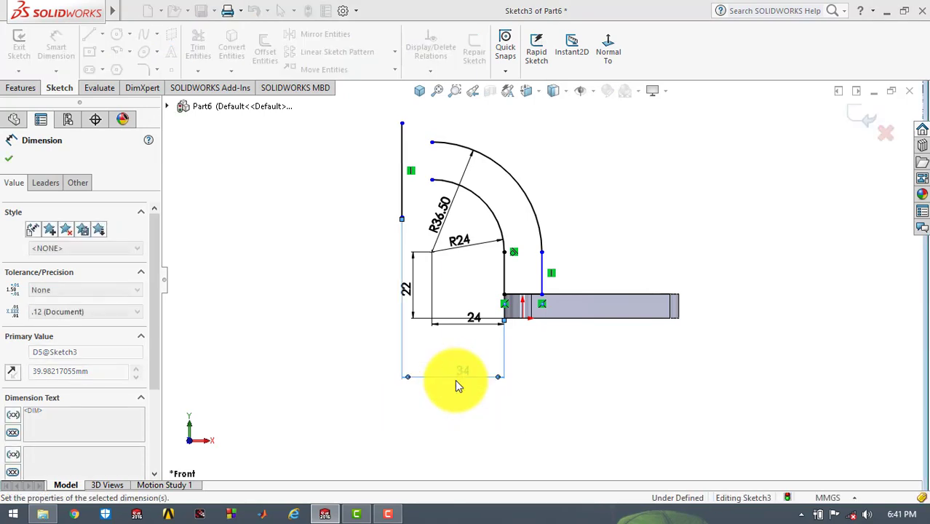
left_click(298, 258)
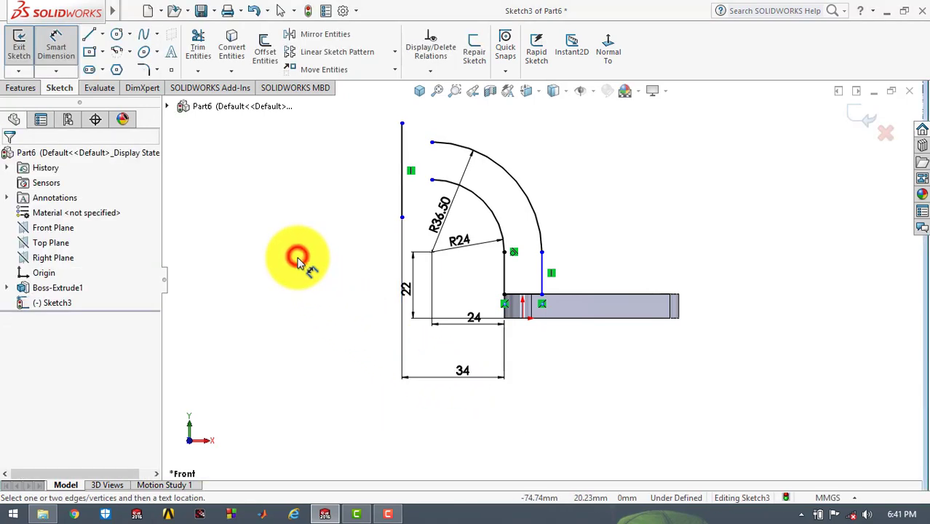
- Sketch horizontal lines from both arcs' upper ends leftward across the vertical line, the outer one about 17 mm long
left_click(89, 34)
scroll(430, 136, "down", 5)
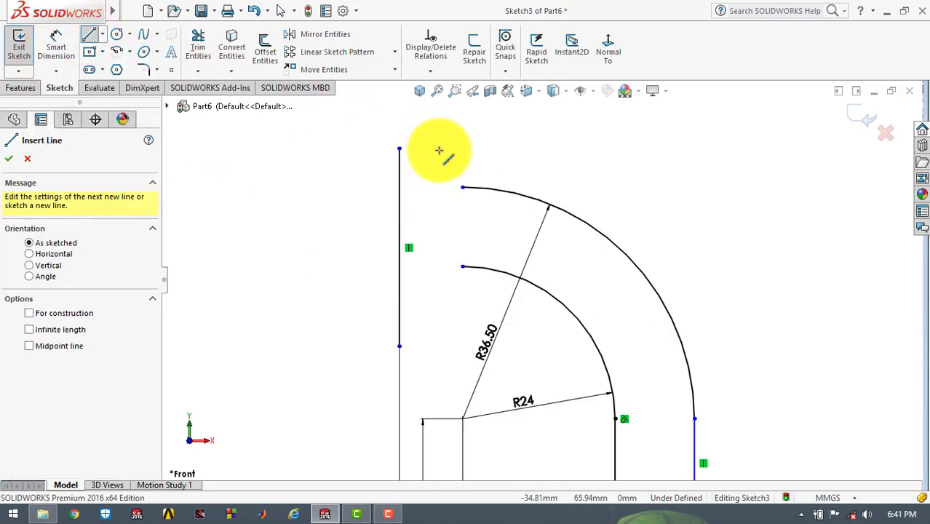
left_click(475, 202)
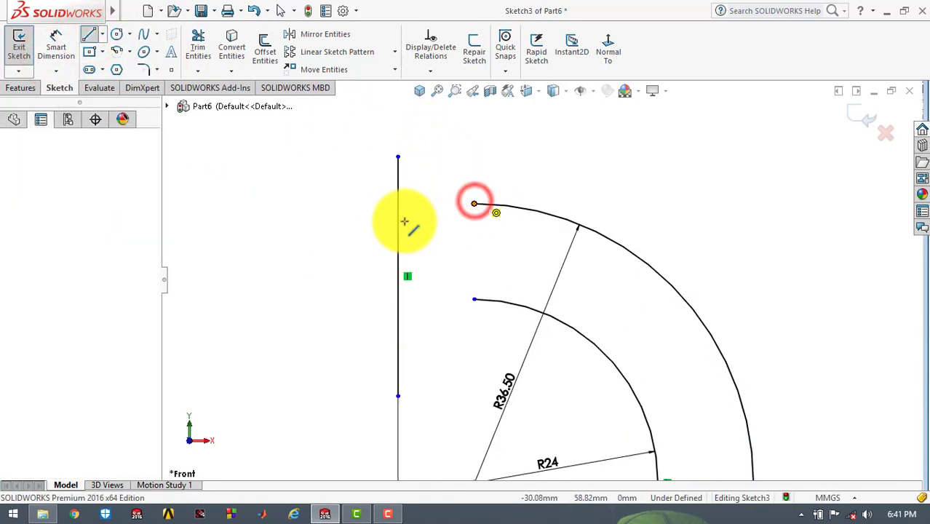
double_click(342, 203)
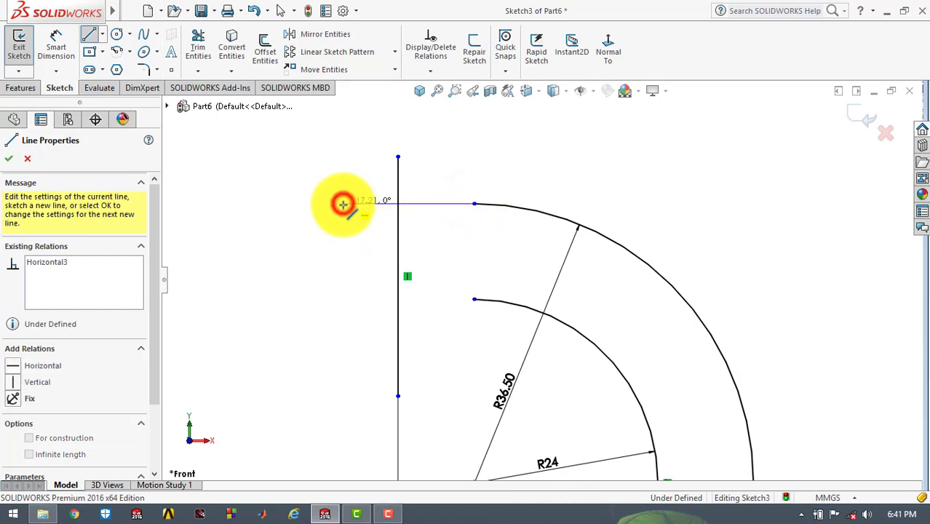
left_click(89, 34)
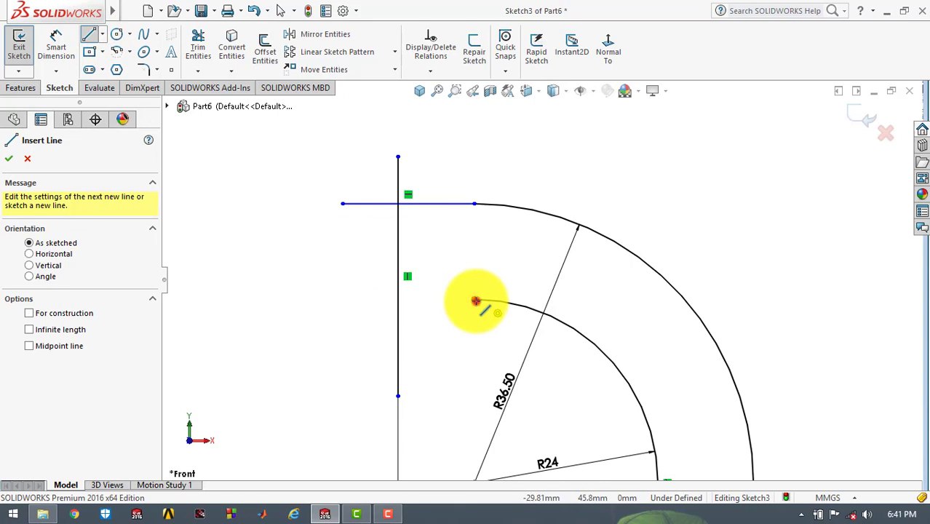
left_click(476, 301)
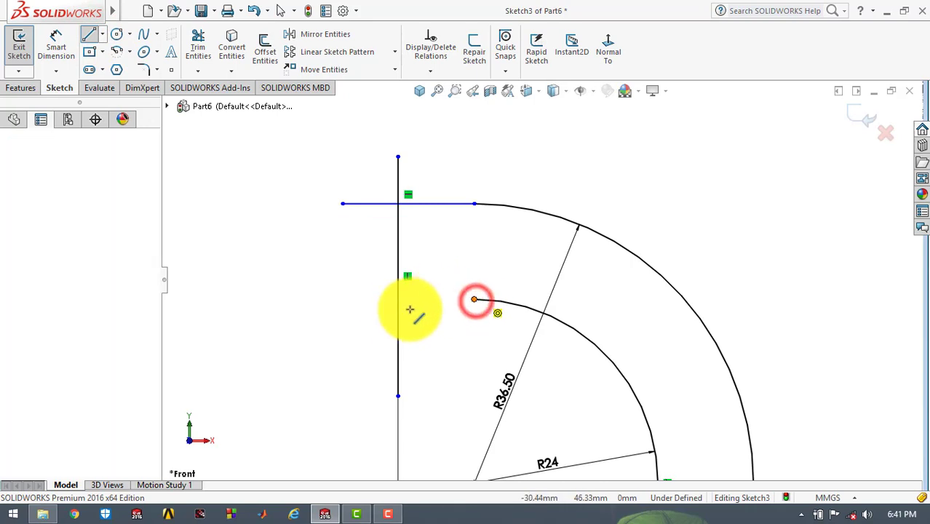
left_click(358, 298)
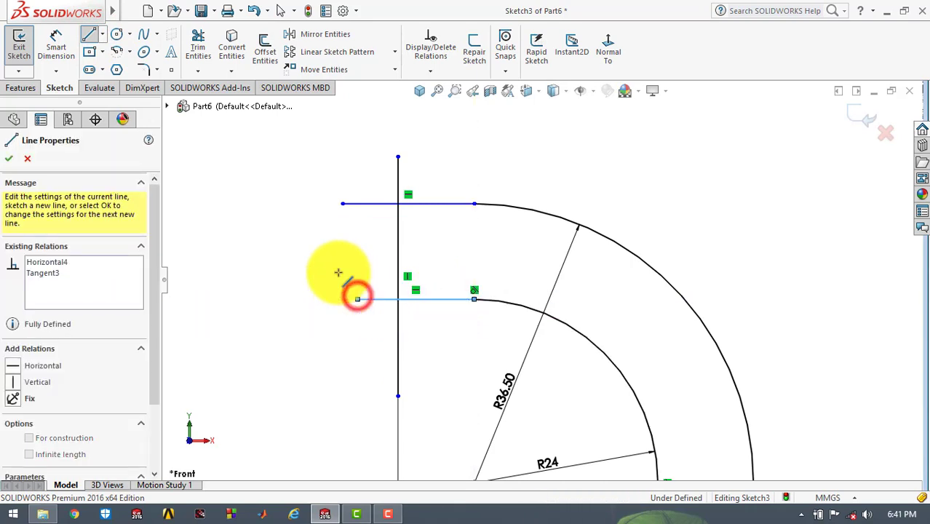
key("Escape")
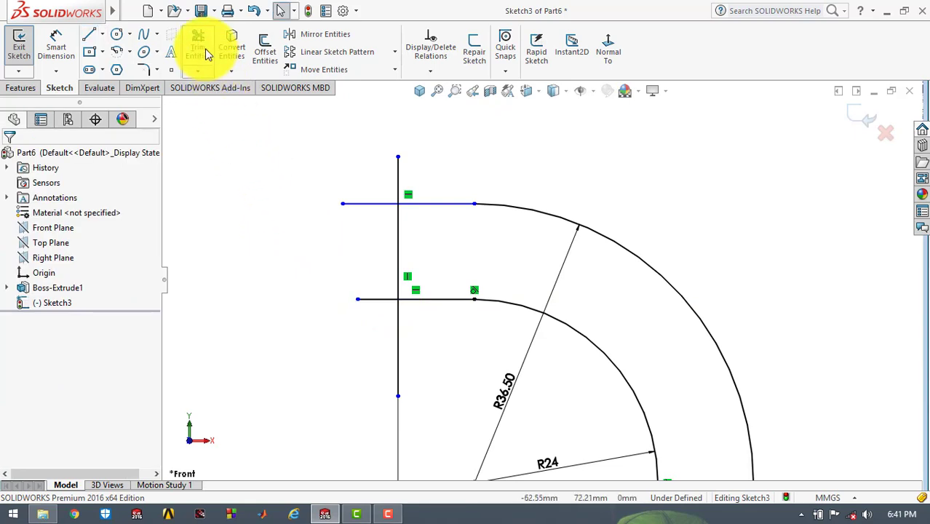
- Power-trim the overhanging ends of the two horizontal lines and the vertical line to close the elbow profile's upper end
left_click(206, 52)
left_click_drag(365, 172, 368, 347)
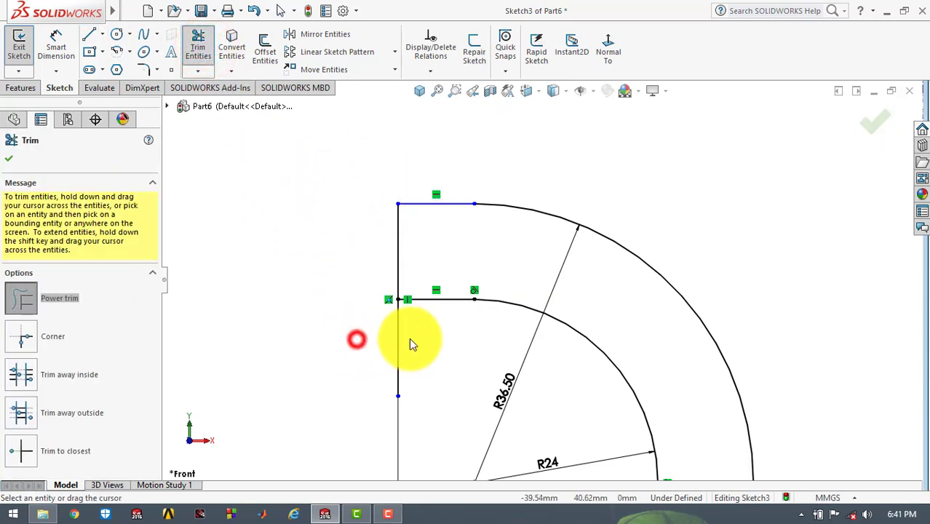
left_click(8, 162)
scroll(509, 321, "up", 5)
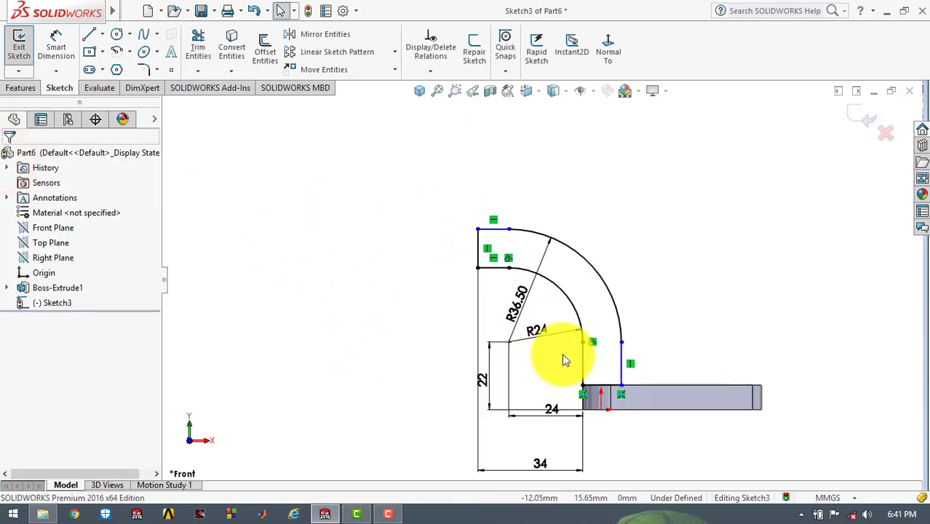
scroll(526, 234, "down", 3)
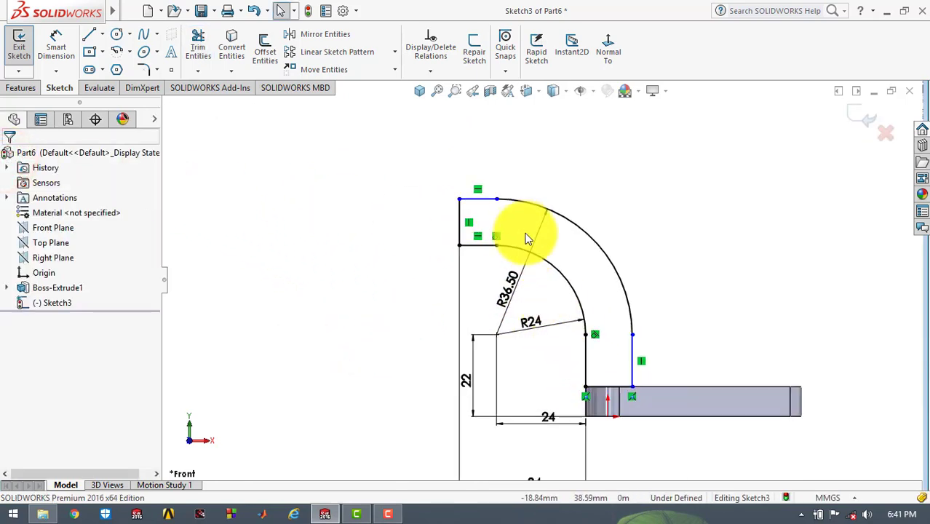
- Exit the sketch and extrude the elbow profile 25 mm with the Mid Plane end condition, merged with the plate
left_click(21, 48)
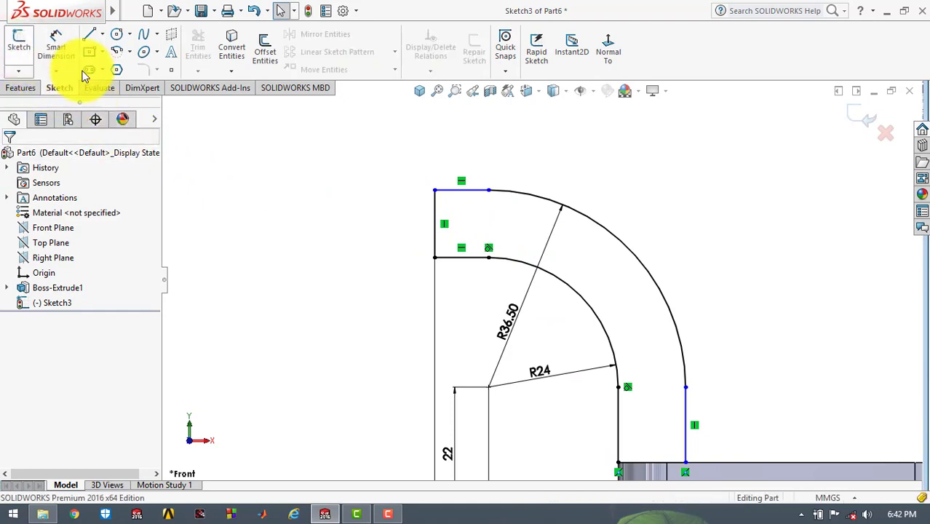
left_click(419, 93)
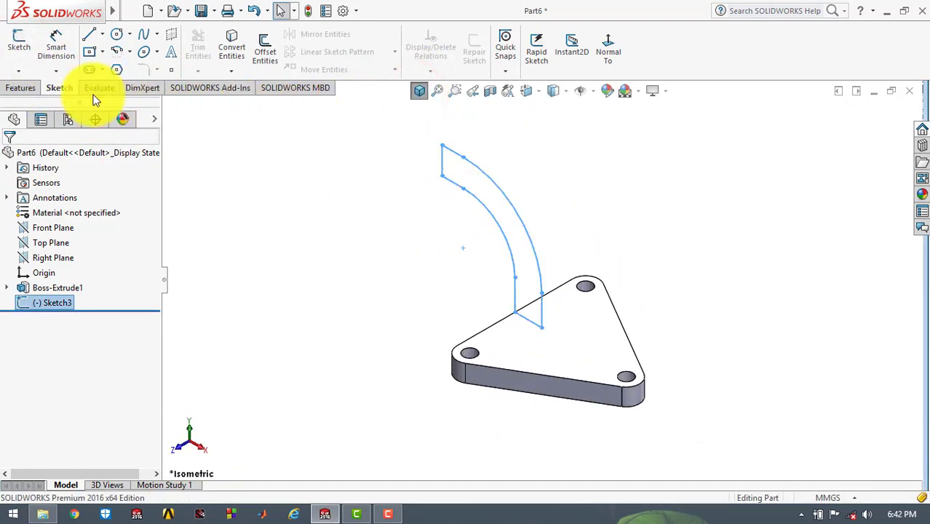
left_click(30, 86)
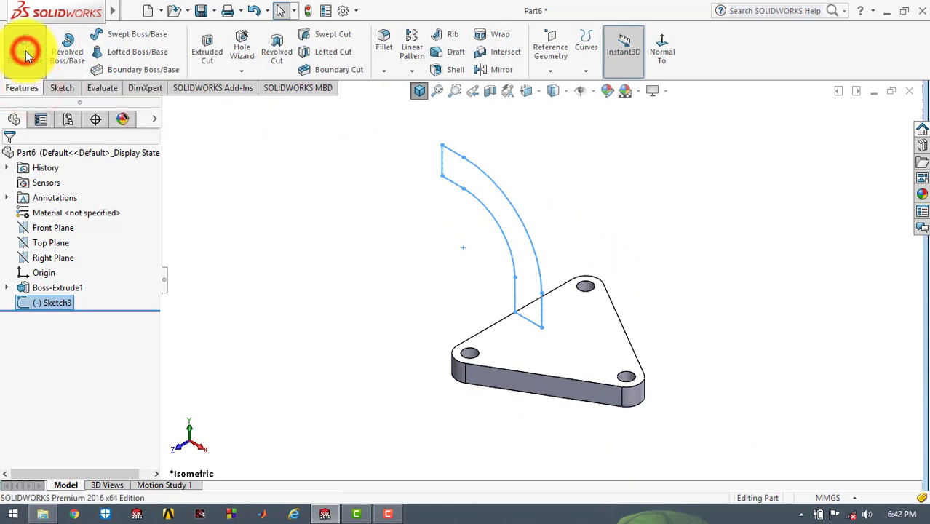
left_click(25, 51)
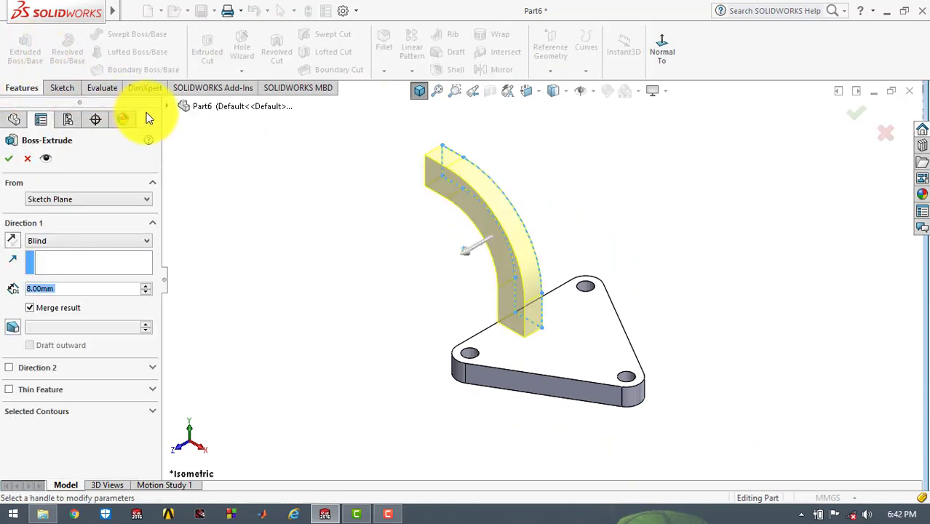
left_click(72, 241)
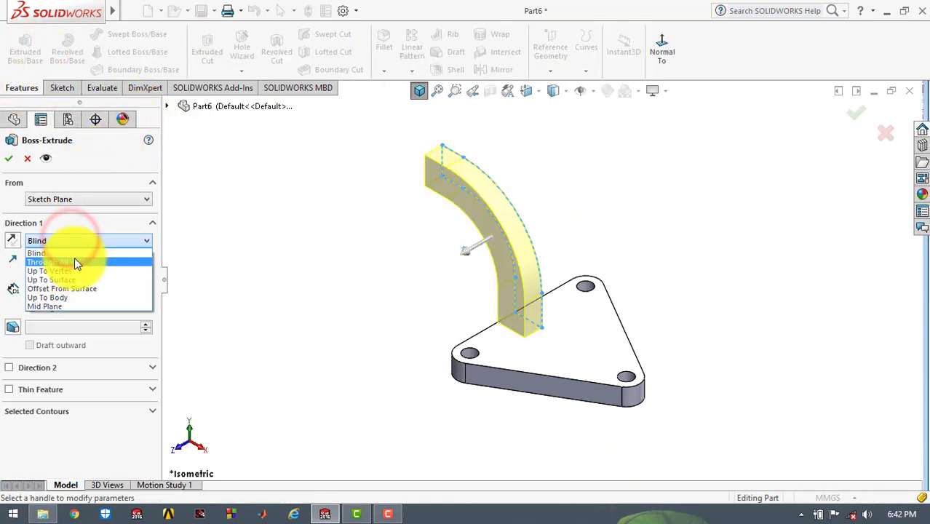
left_click(77, 306)
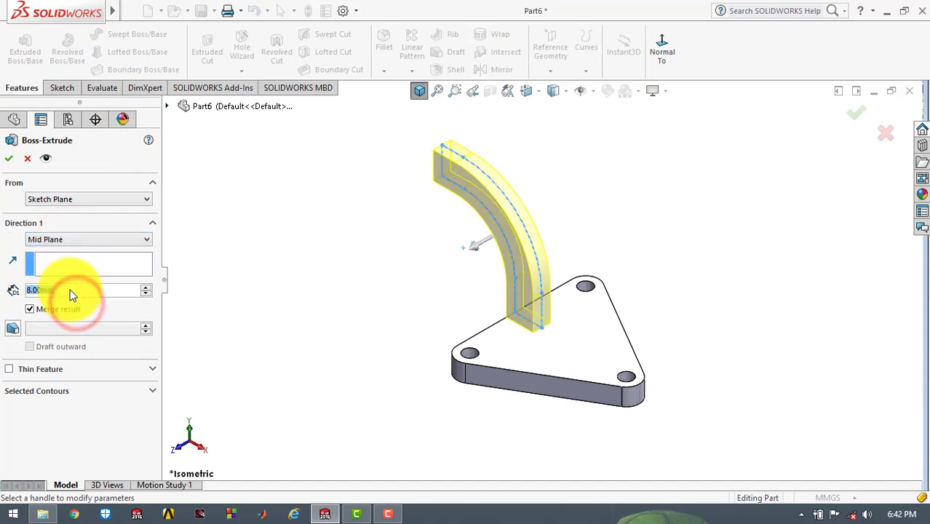
type("25")
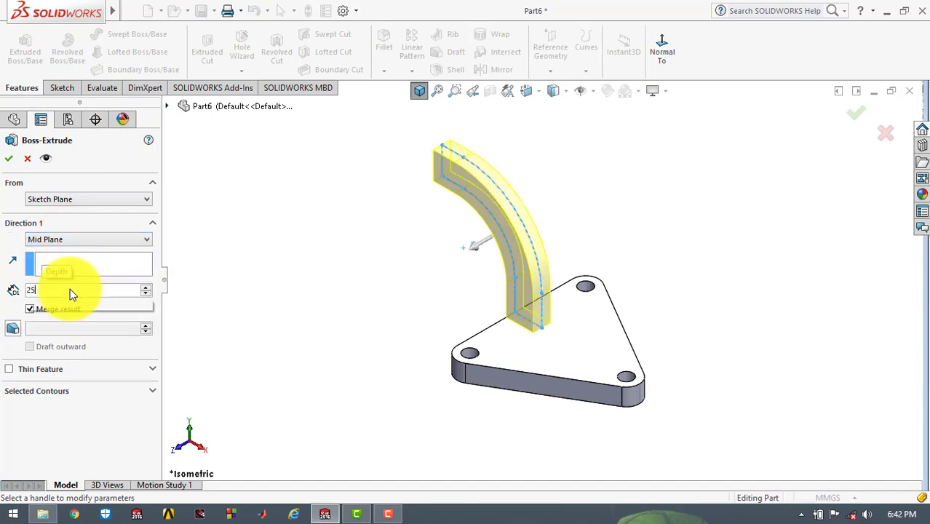
key("Return")
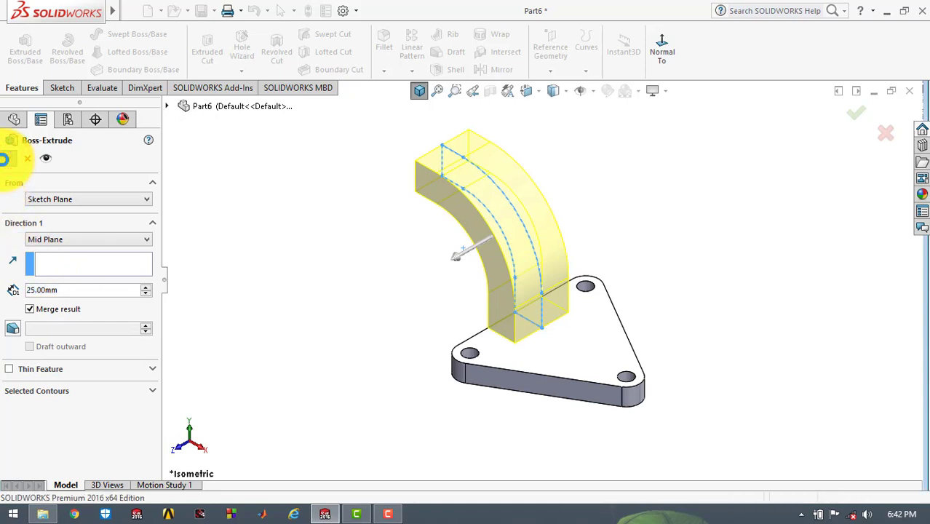
left_click(10, 158)
left_click(335, 137)
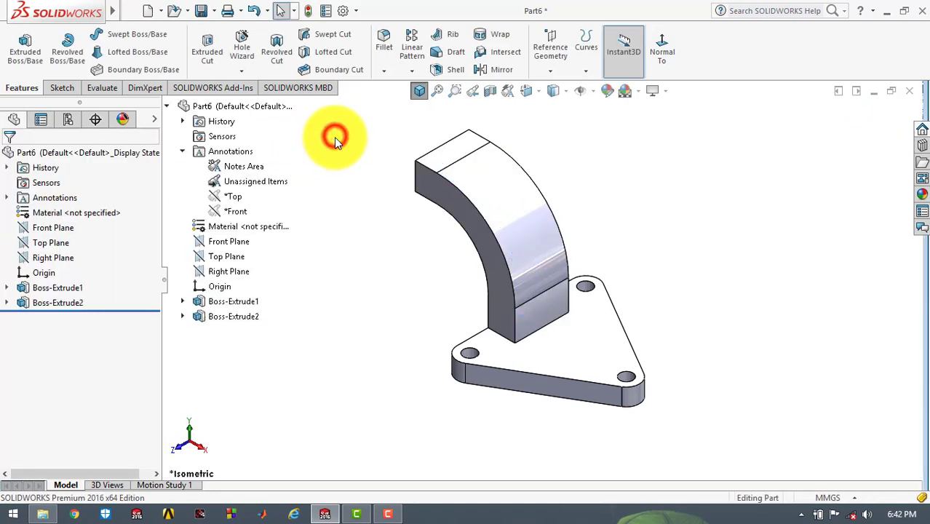
- Sketch a 12.5 mm radius circle on the elbow's flat upper face, centered on the midpoint of its free end edge
left_click(420, 93)
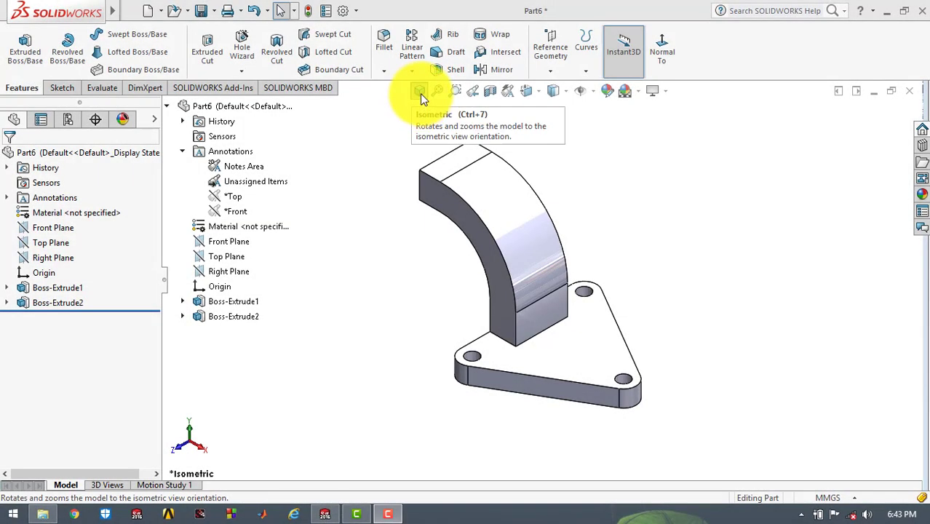
left_click(52, 86)
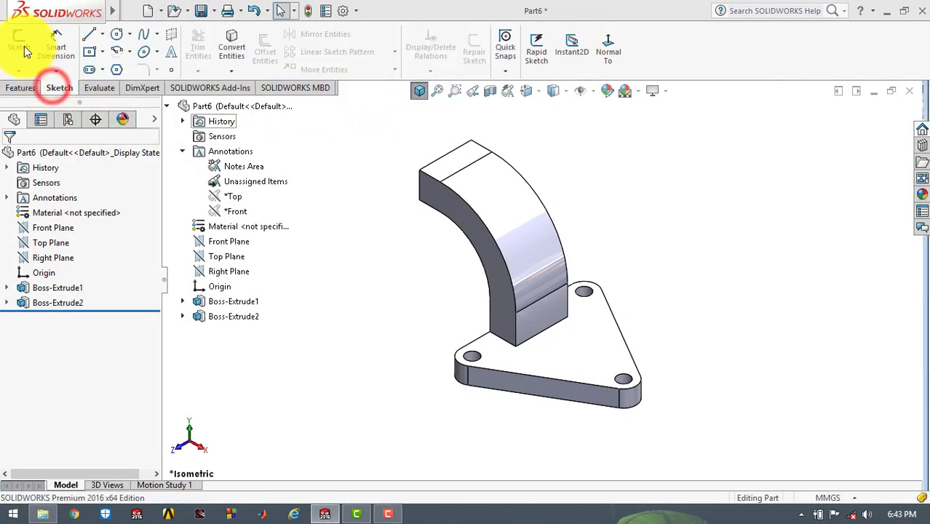
left_click(22, 42)
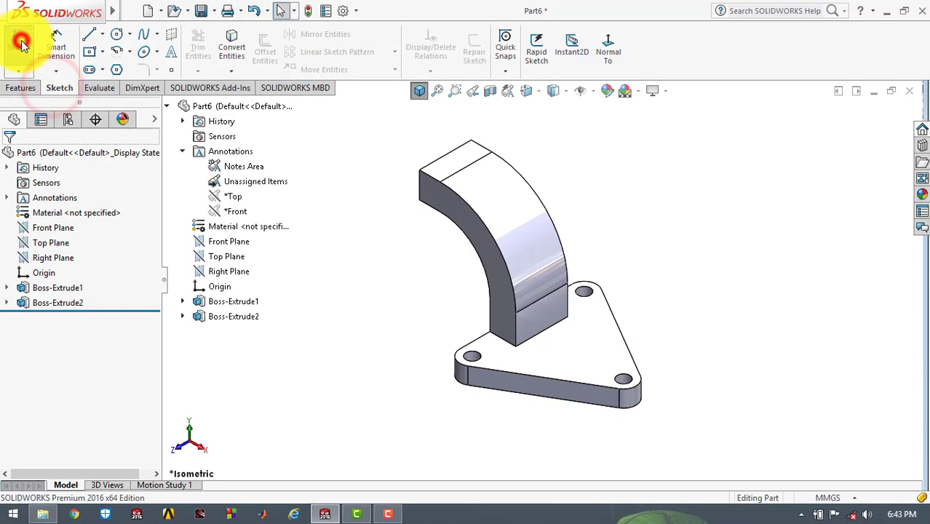
left_click(451, 159)
left_click(607, 69)
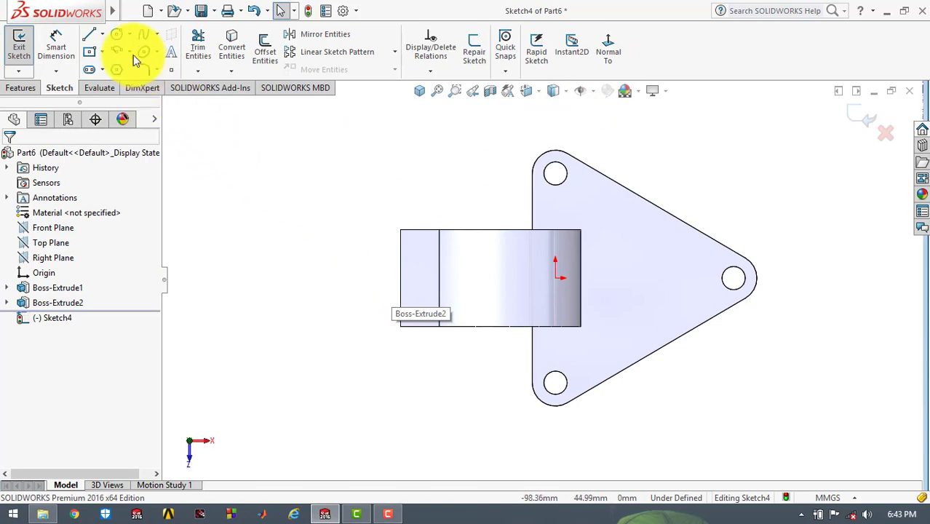
left_click(117, 35)
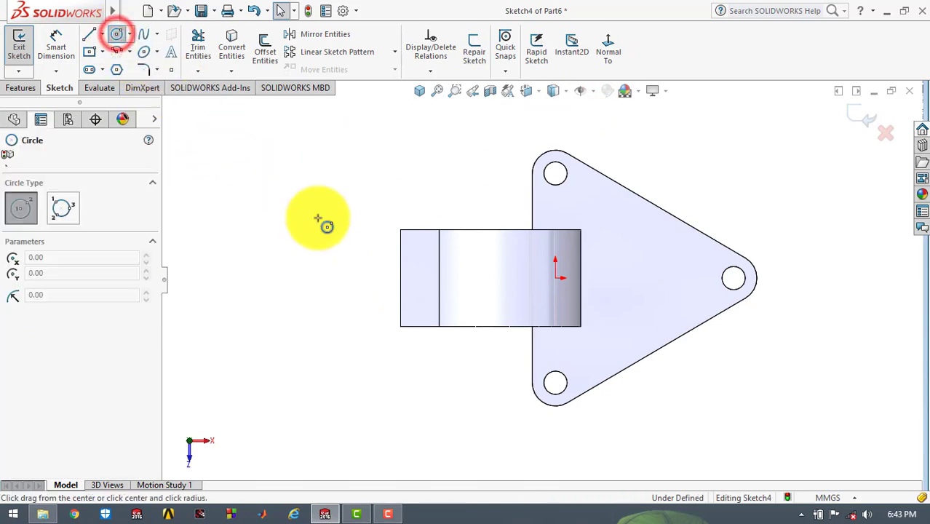
left_click(399, 277)
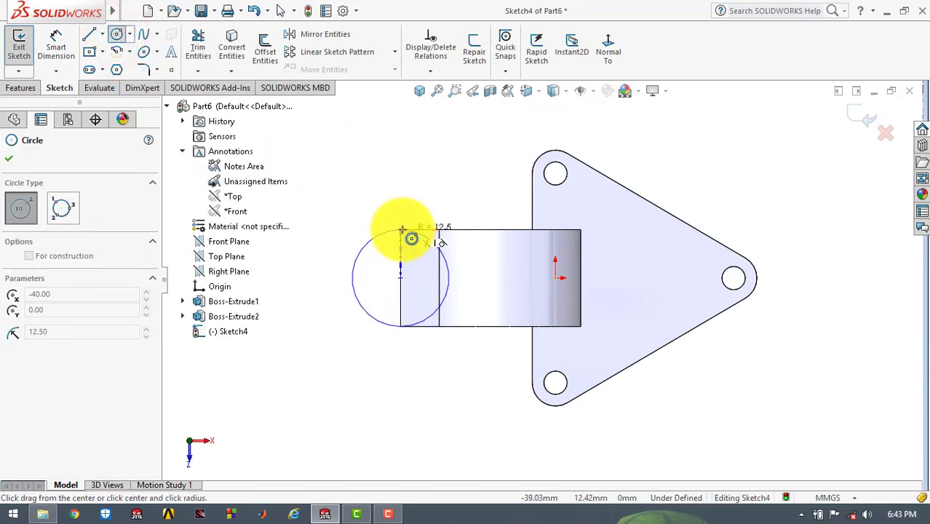
left_click(401, 228)
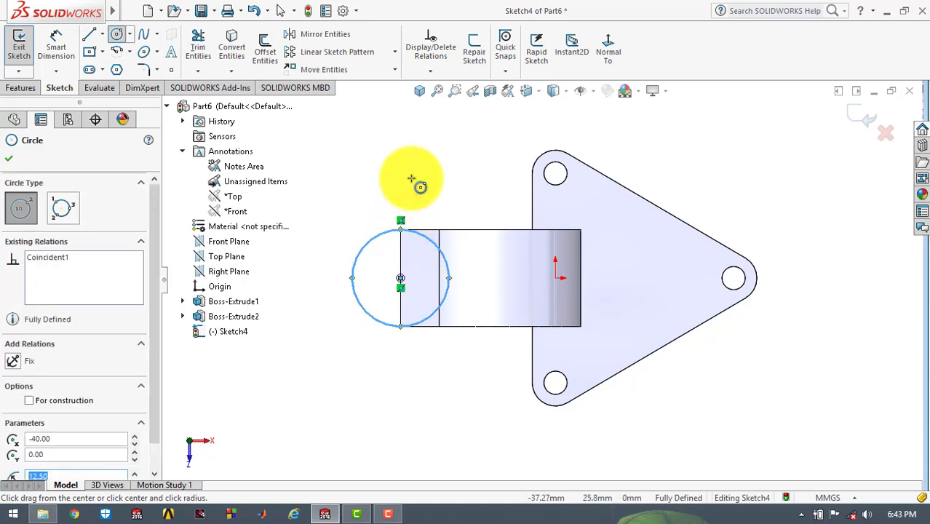
key("Escape")
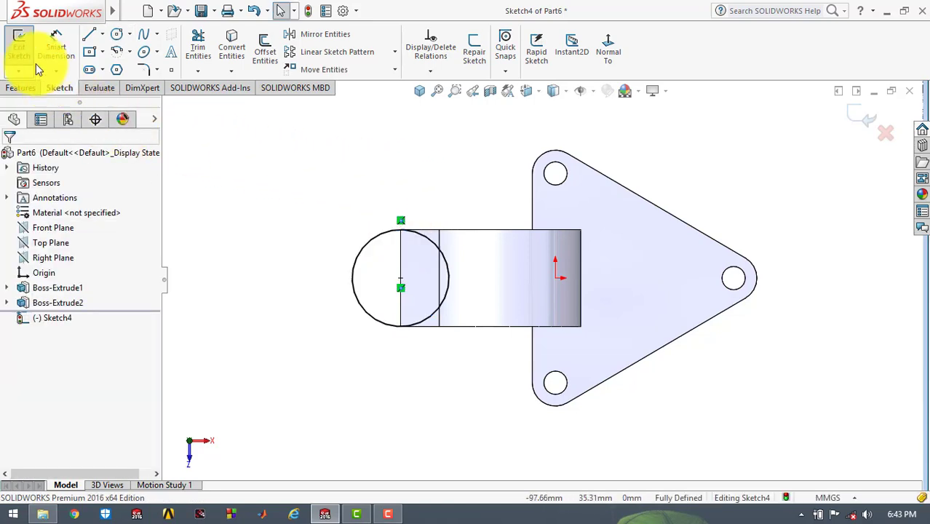
- Exit the circle sketch and start a merged boss extrusion from it with a Blind depth of 12 mm upward
left_click(25, 47)
left_click(22, 88)
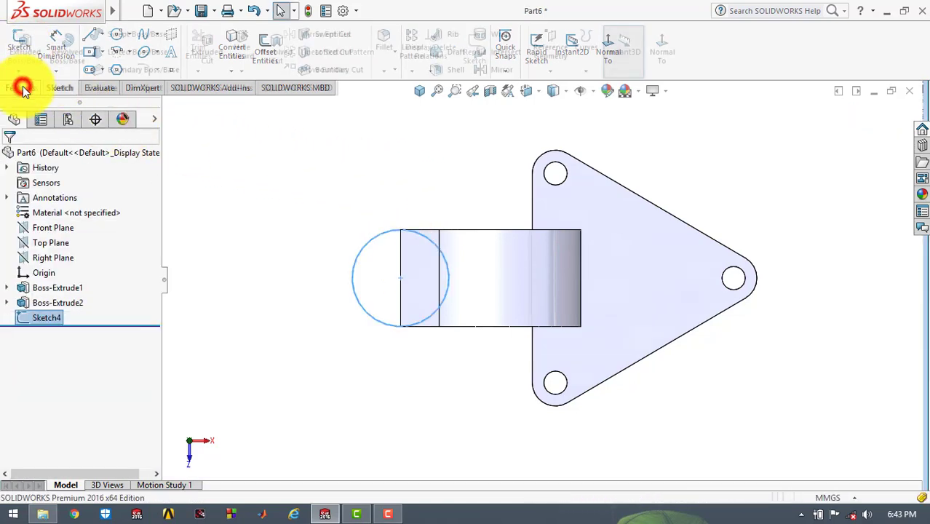
left_click(28, 53)
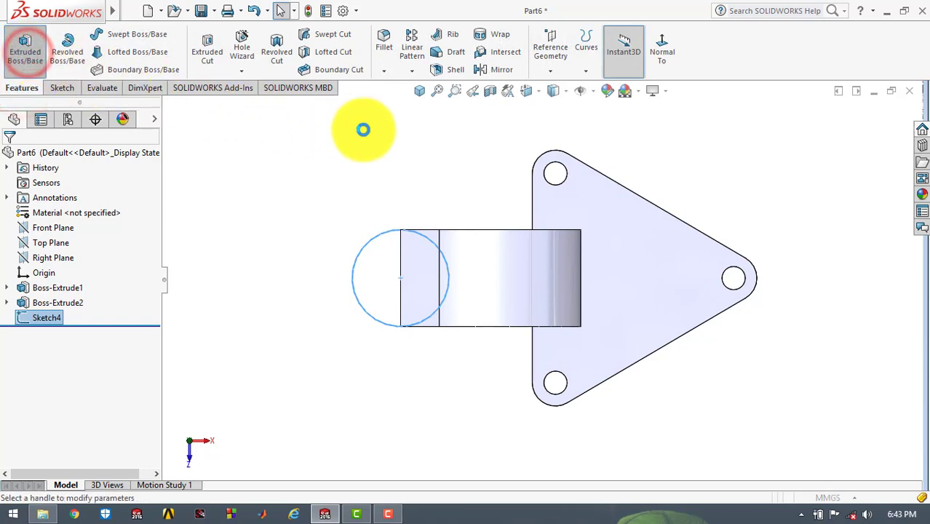
left_click(422, 90)
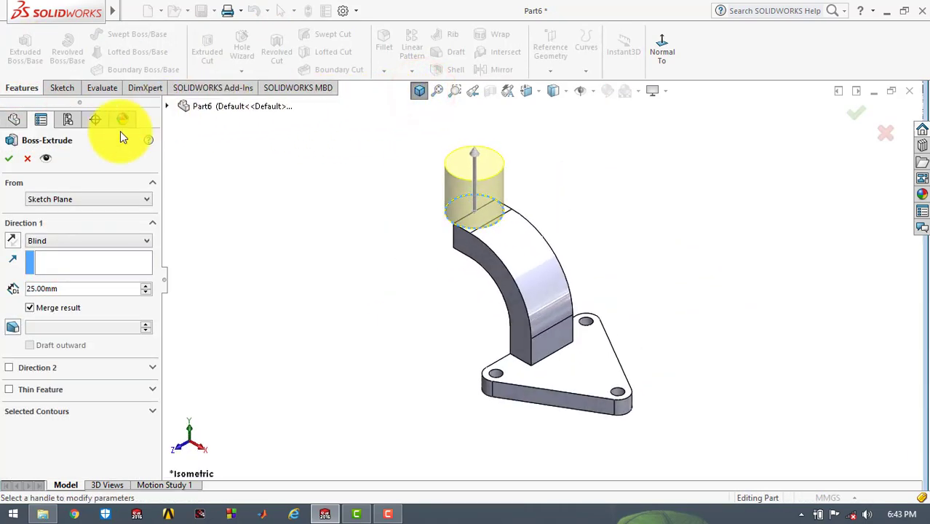
double_click(69, 290)
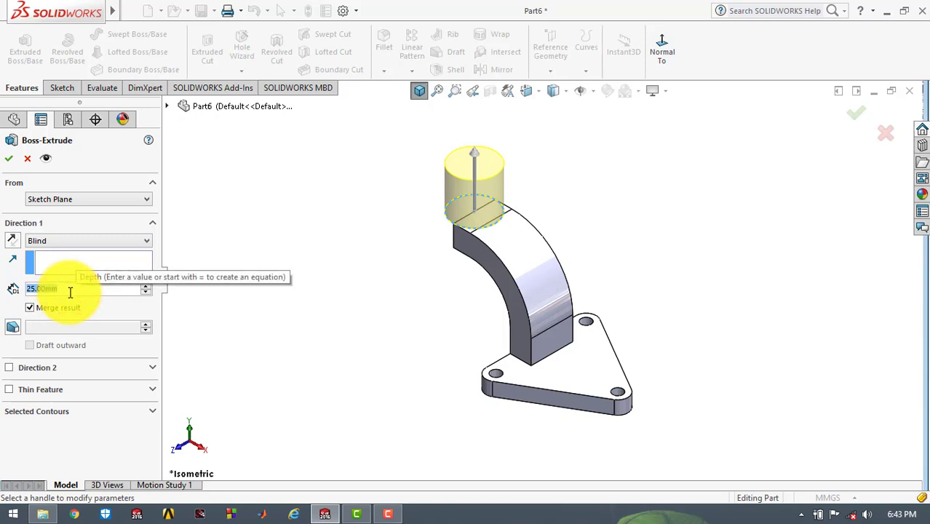
type("12")
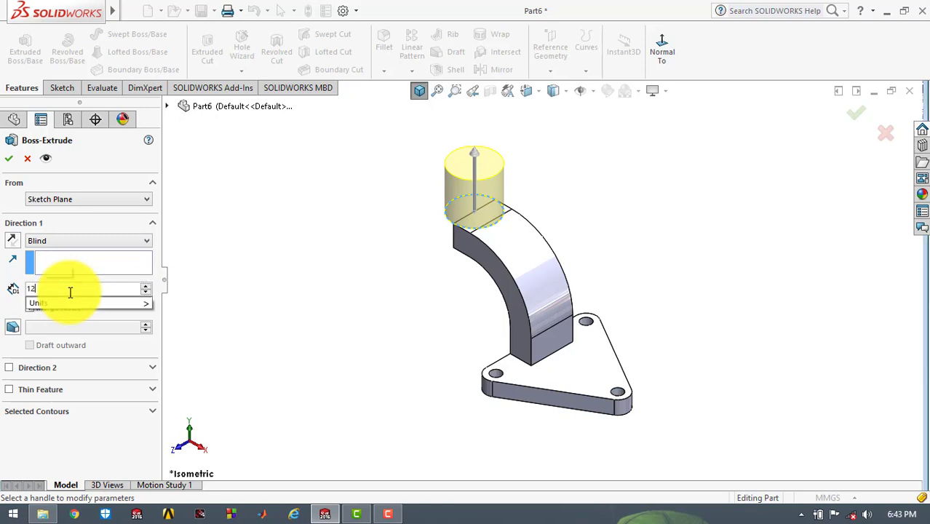
key("Return")
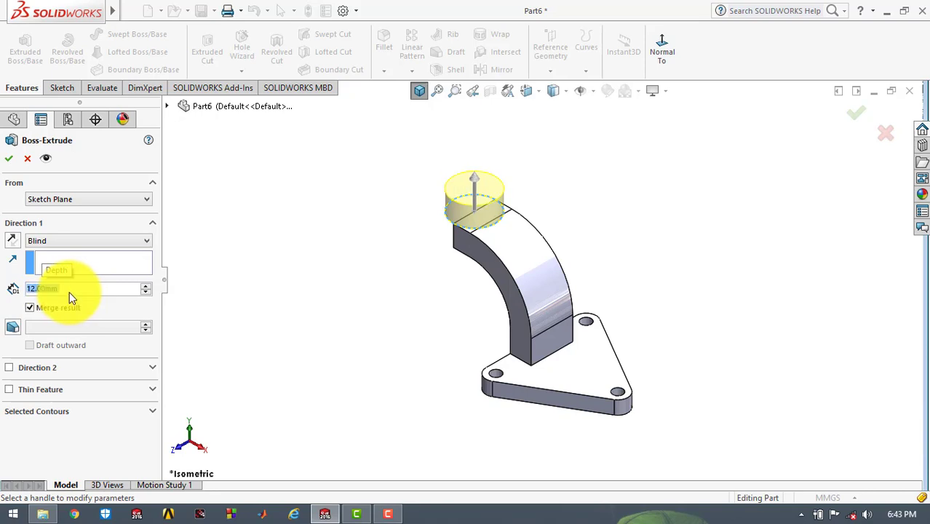
- Add a second direction with a Blind depth of 20 mm to the boss extrusion and finish the feature
left_click(8, 369)
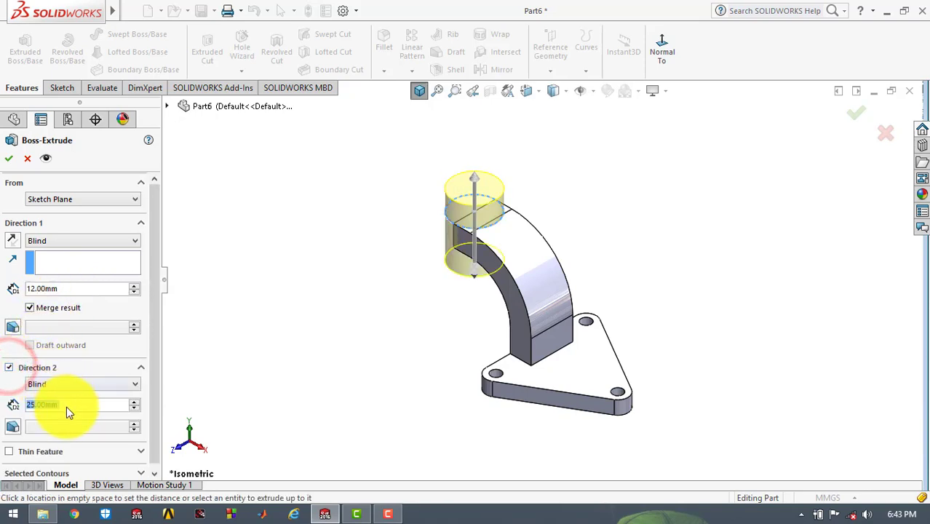
type("20")
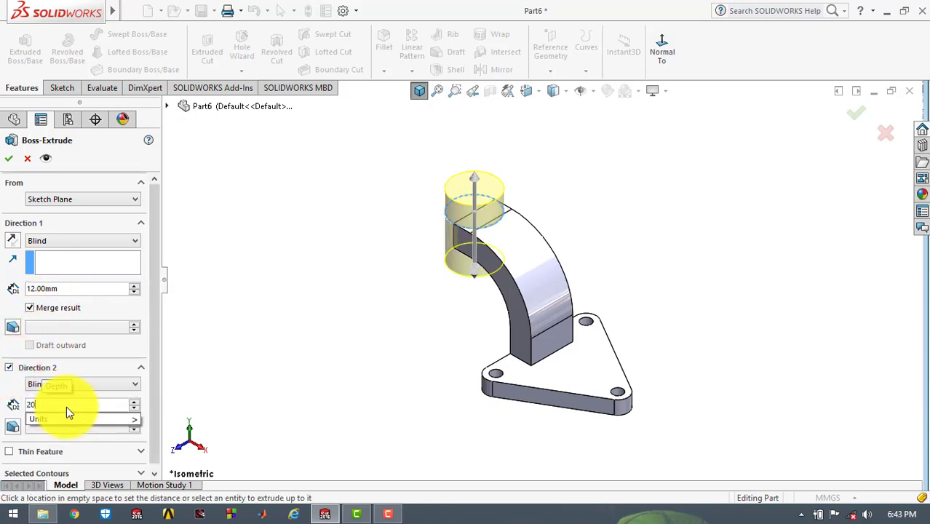
key("Return")
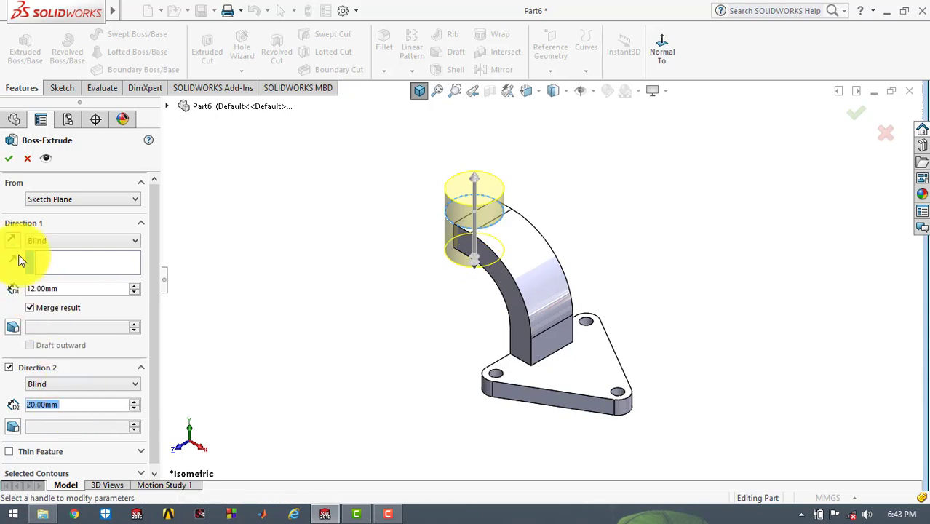
left_click(9, 160)
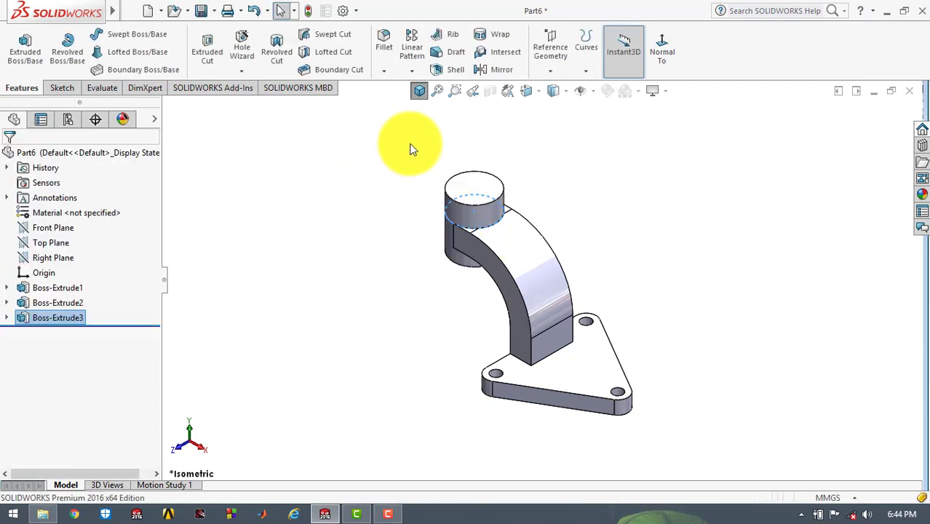
left_click(410, 143)
left_click(418, 90)
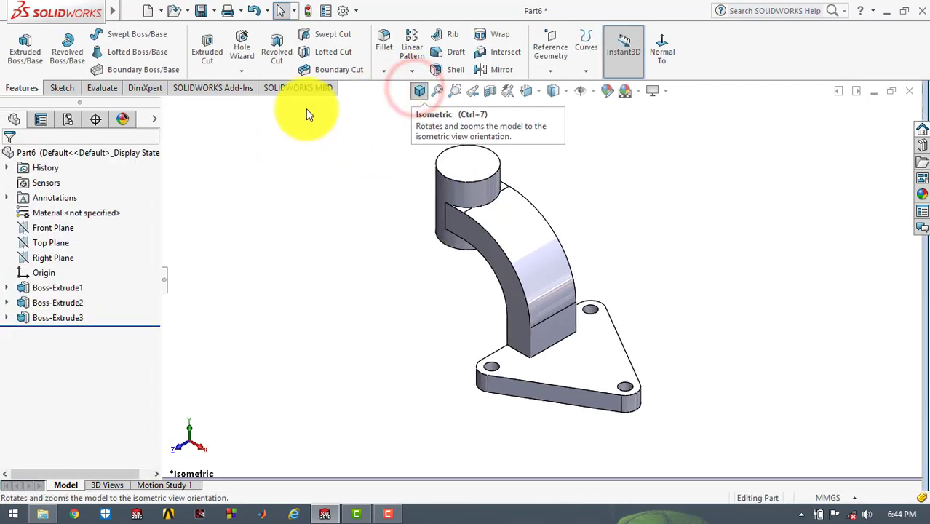
- Sketch a circle of about 7.4 mm radius on the cylindrical boss's top face, centered on the boss
left_click(55, 89)
left_click(20, 42)
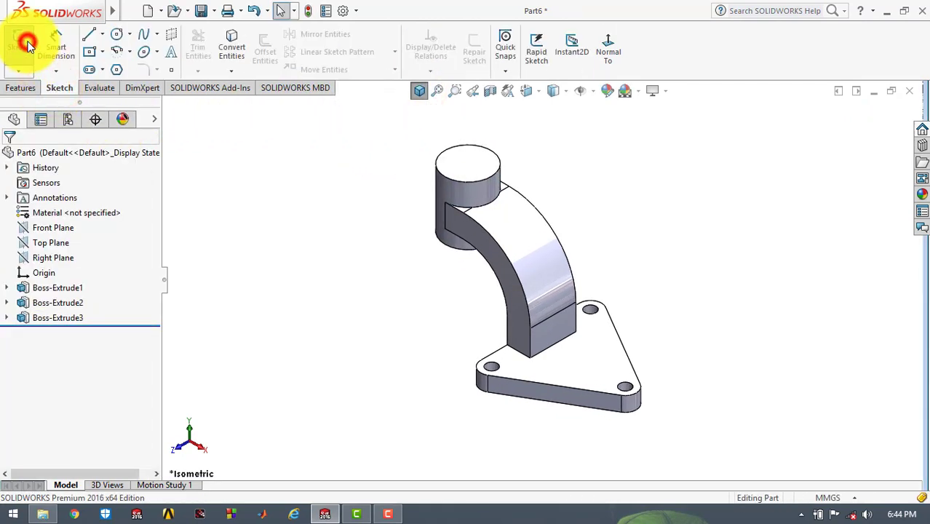
left_click(481, 166)
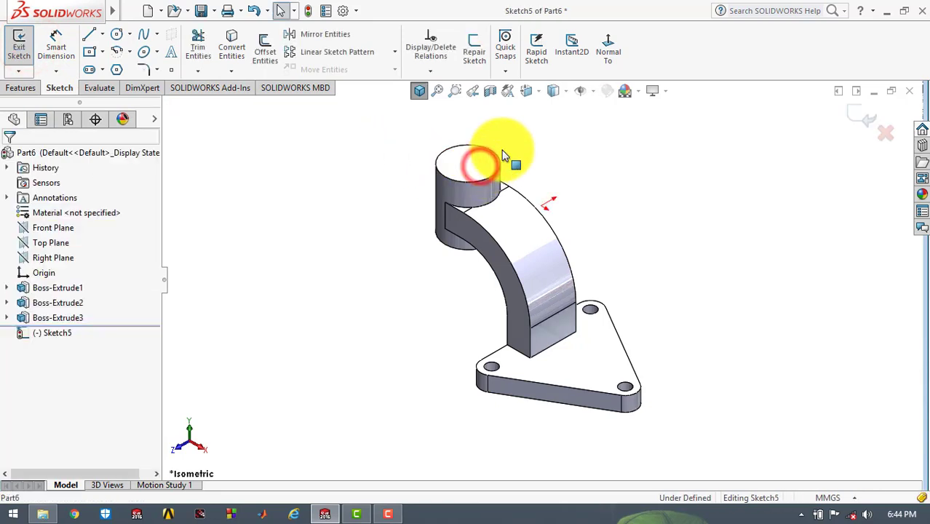
left_click(603, 55)
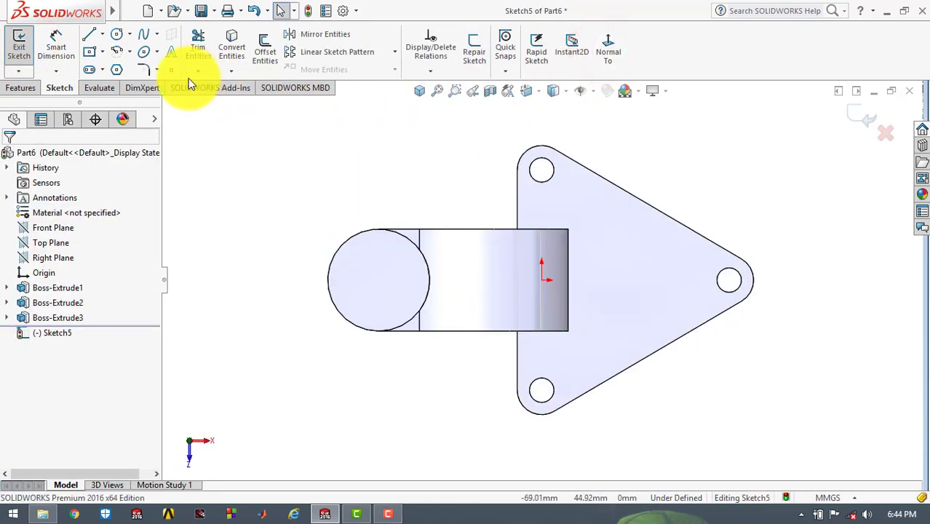
left_click(117, 37)
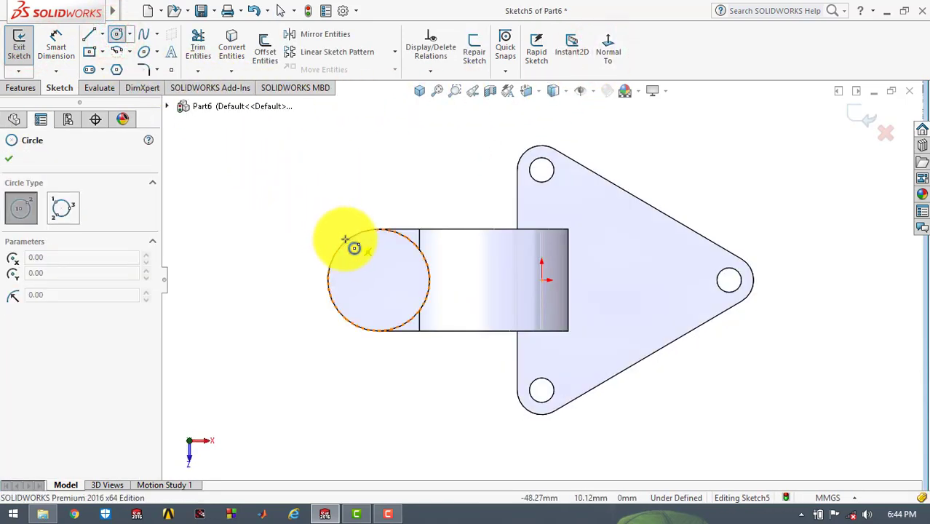
left_click(379, 281)
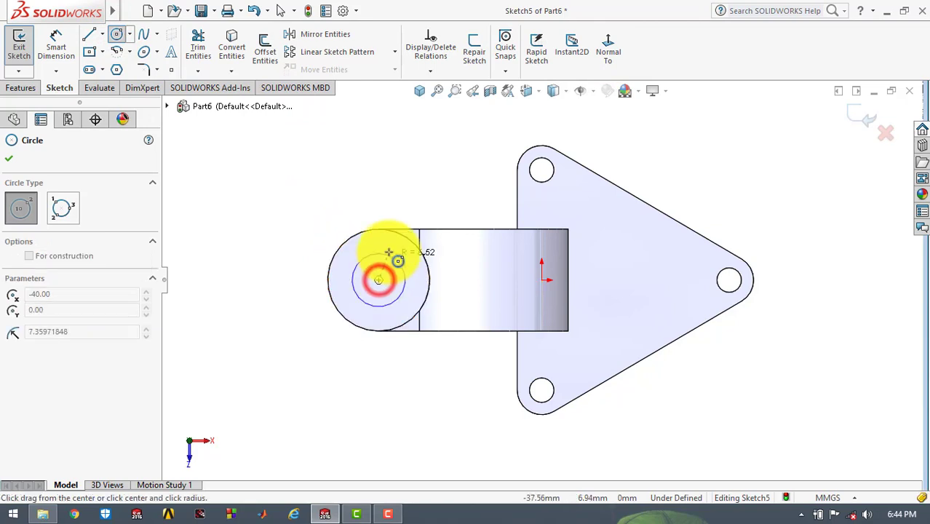
left_click(379, 249)
left_click(9, 159)
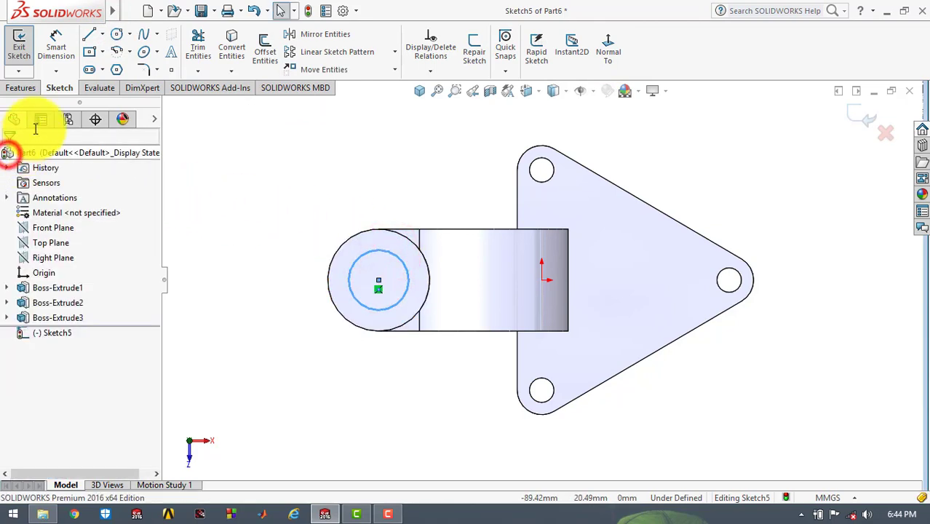
- Dimension the circle on the boss's top face to a 16 mm diameter
left_click(57, 46)
left_click(354, 258)
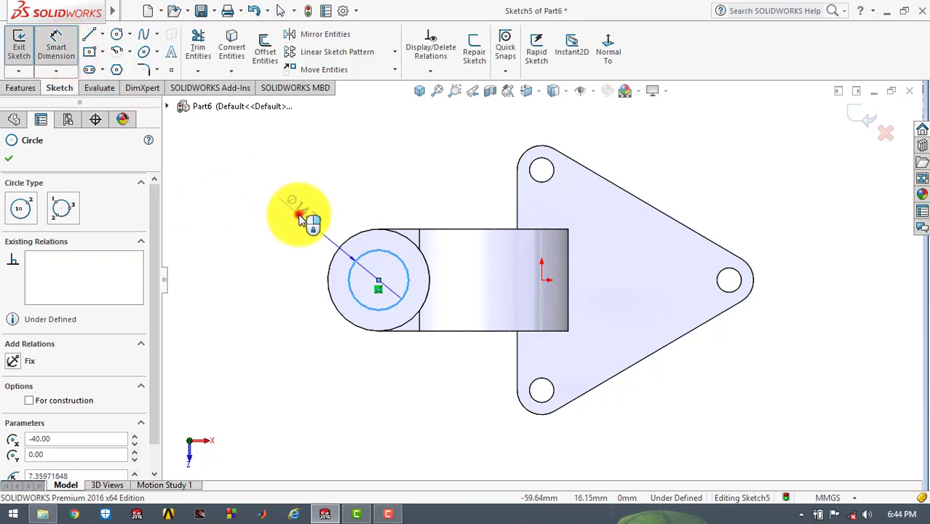
left_click(304, 216)
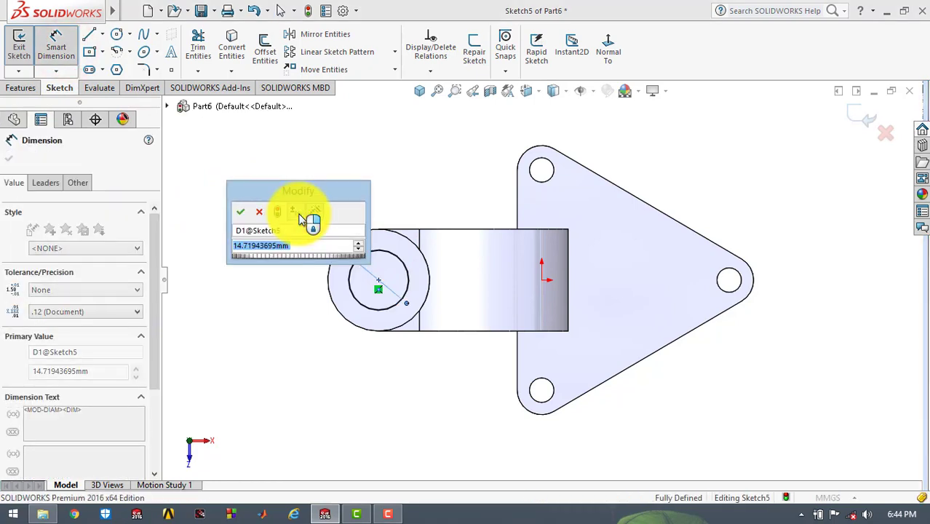
type("8")
key("Return")
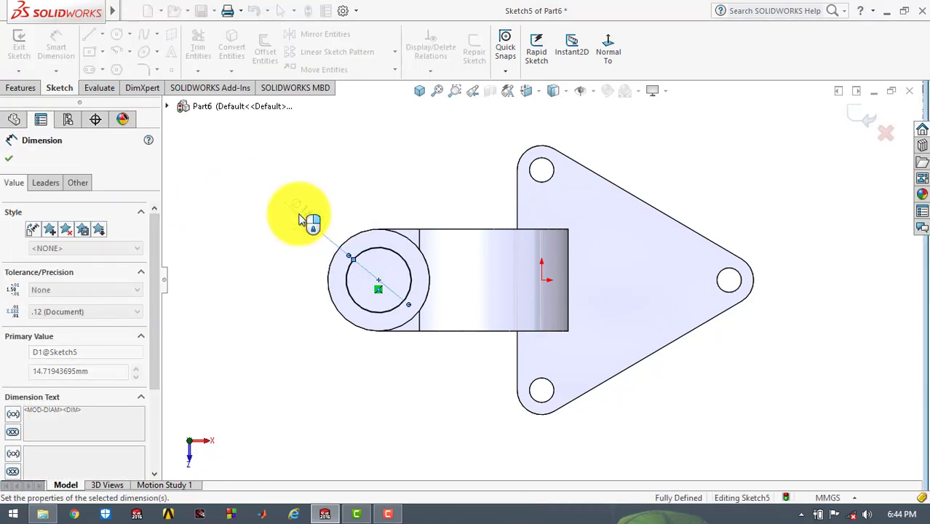
left_click(329, 161)
left_click(420, 90)
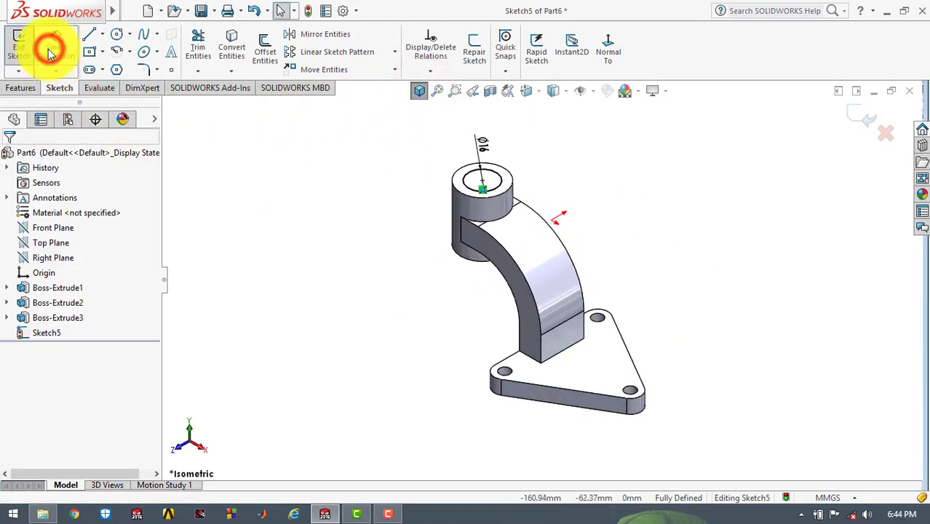
- Exit the sketch and extrude-cut the 16 mm circle Through All to bore the cylindrical boss
left_click(19, 42)
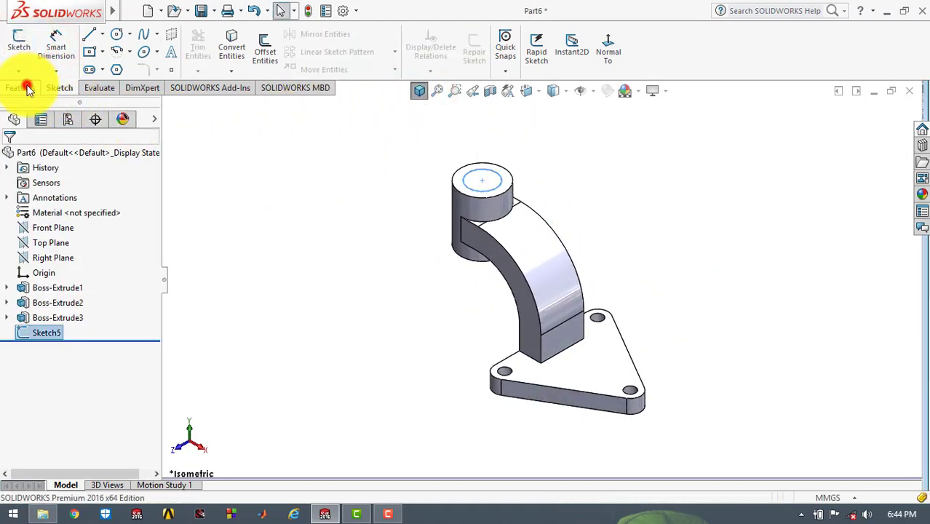
left_click(25, 86)
left_click(203, 45)
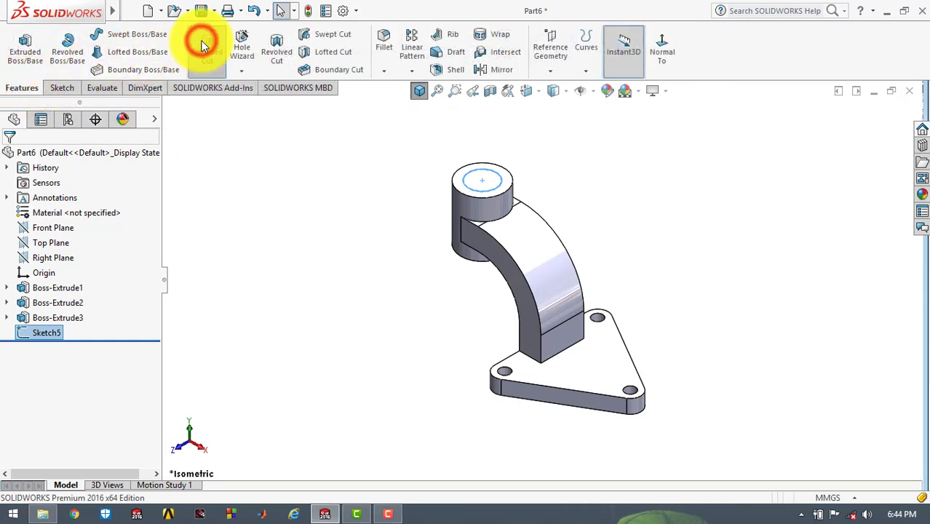
left_click(45, 240)
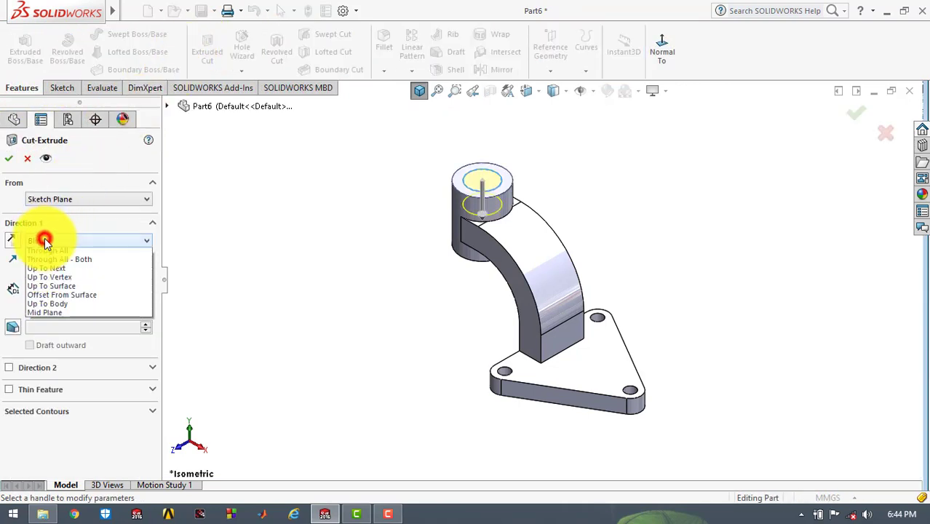
left_click(48, 250)
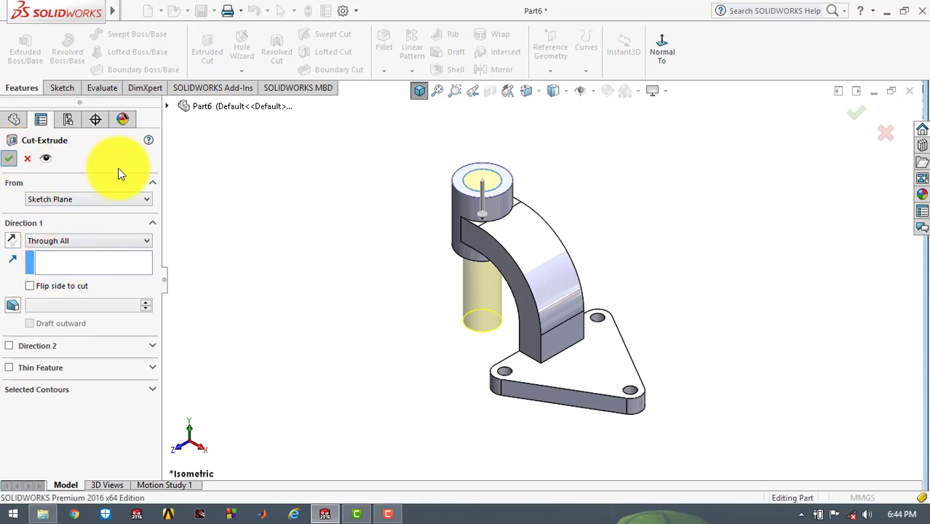
left_click(386, 155)
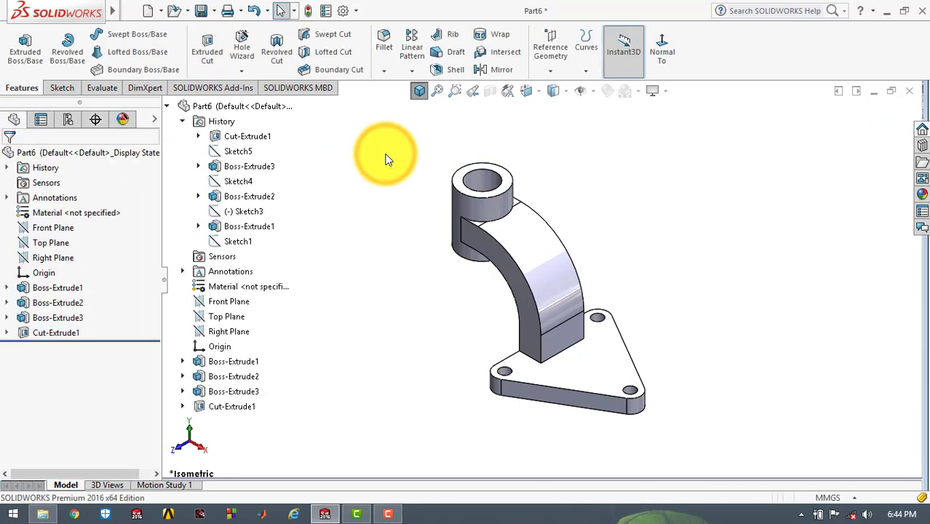
left_click(421, 88)
- Apply a symmetric 2 mm fillet to the three edges where the elbow arm meets the triangular plate
left_click(381, 40)
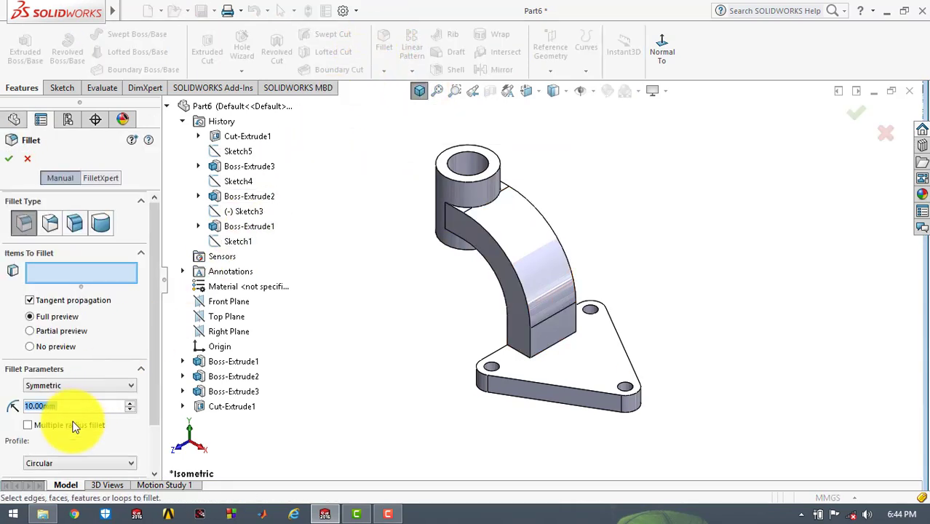
type("2")
key("Return")
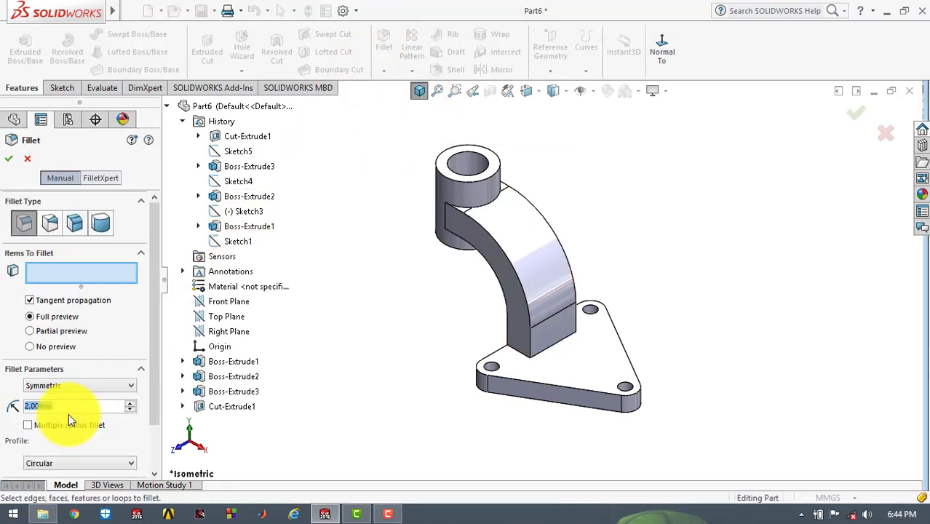
left_click(511, 356)
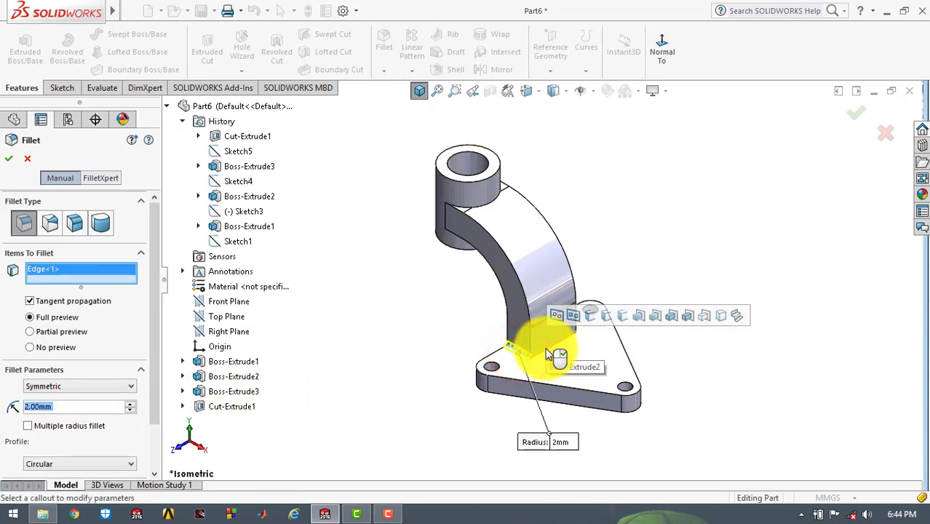
left_click(546, 348)
left_click(565, 325)
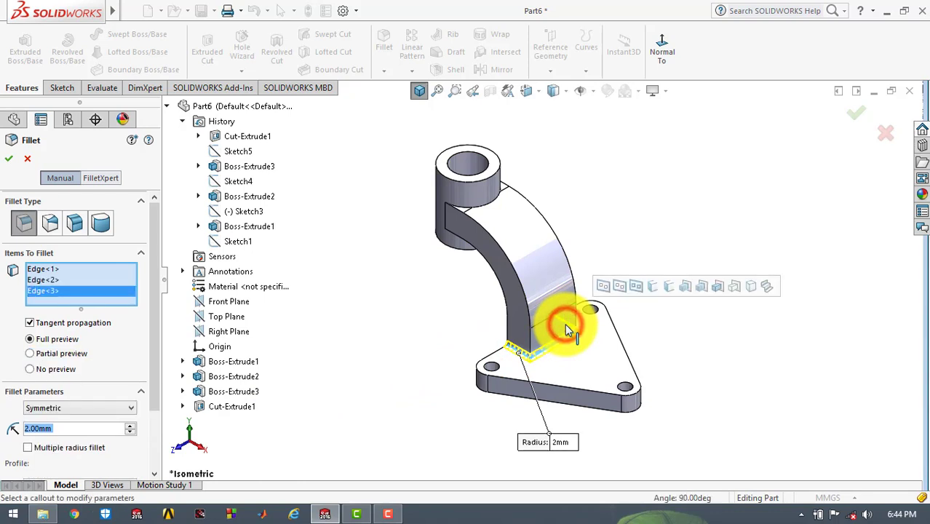
left_click(11, 161)
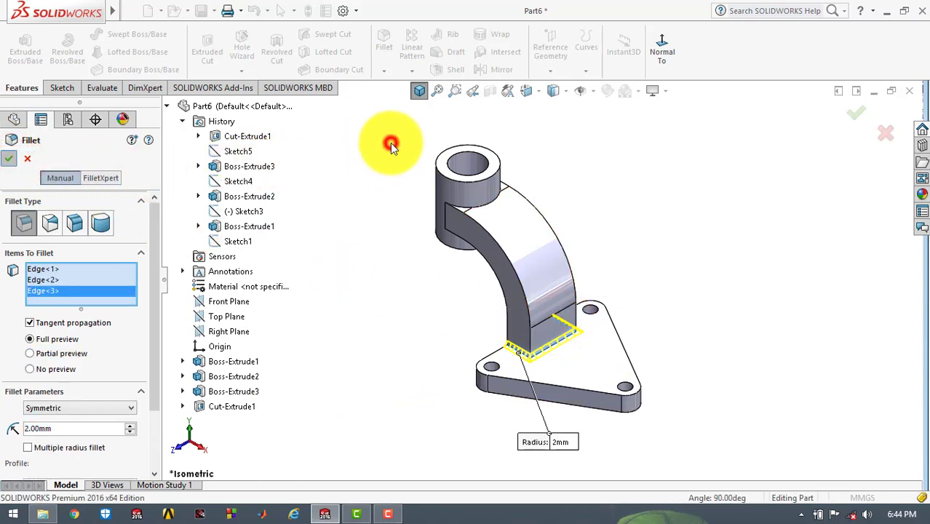
left_click(419, 89)
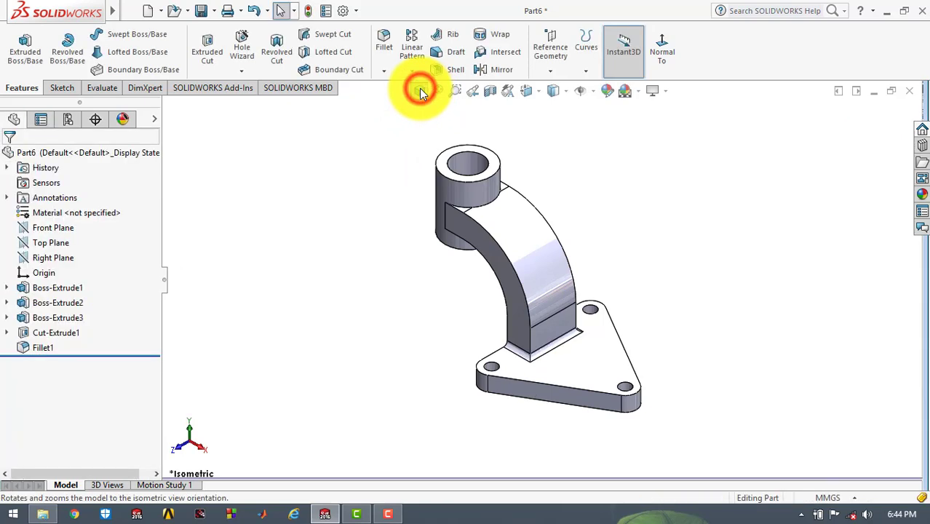
- Set the whole part's appearance to the dark green standard color (RGB 0, 128, 0)
left_click(69, 155)
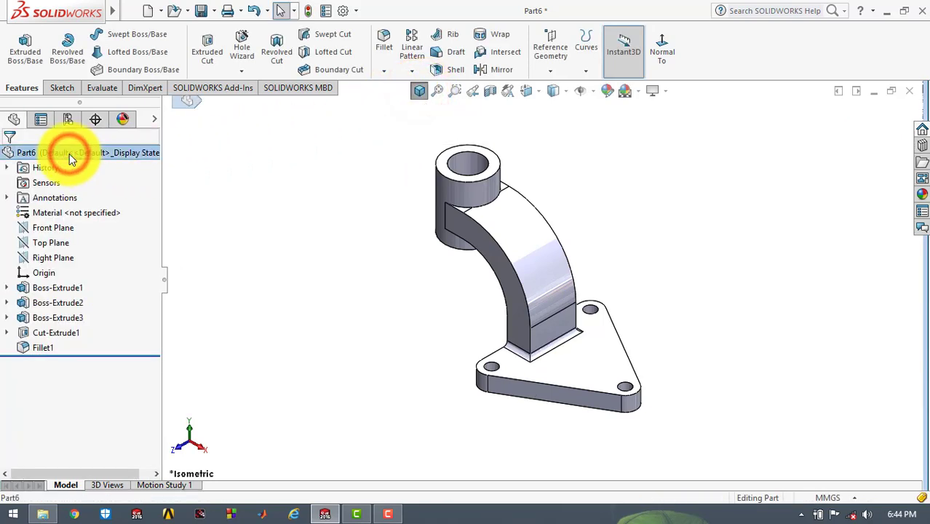
right_click(69, 155)
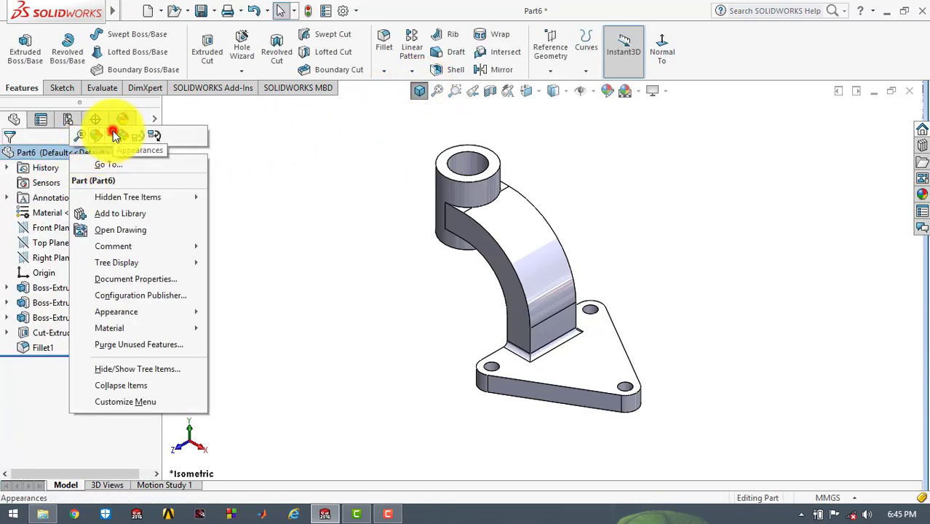
left_click(120, 136)
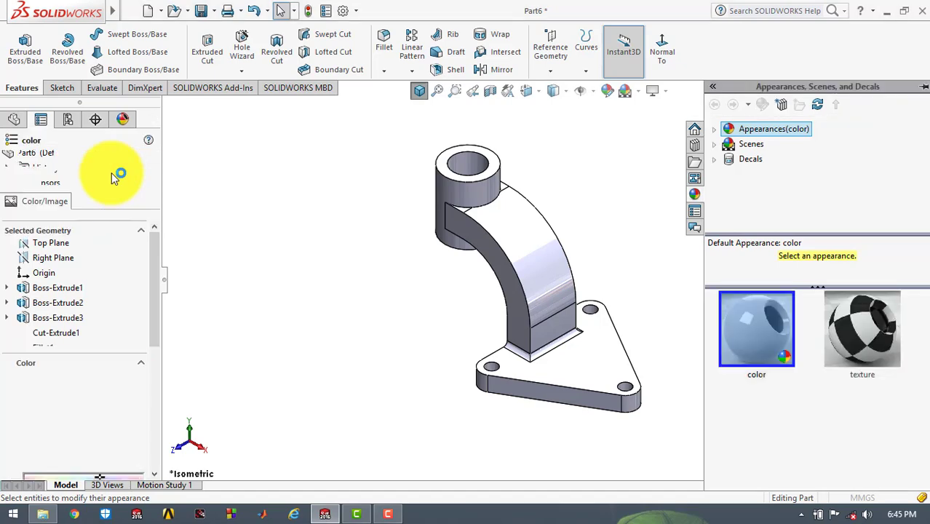
scroll(96, 322, "down", 3)
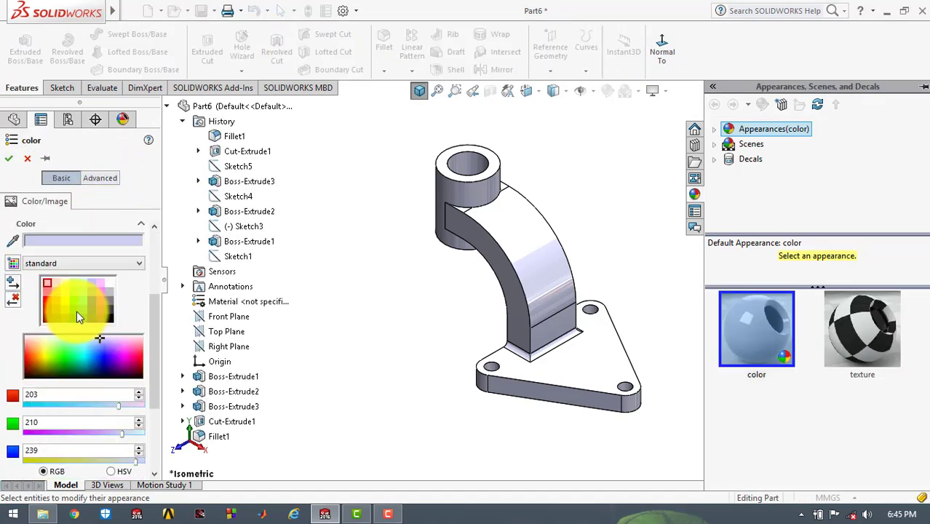
left_click(75, 319)
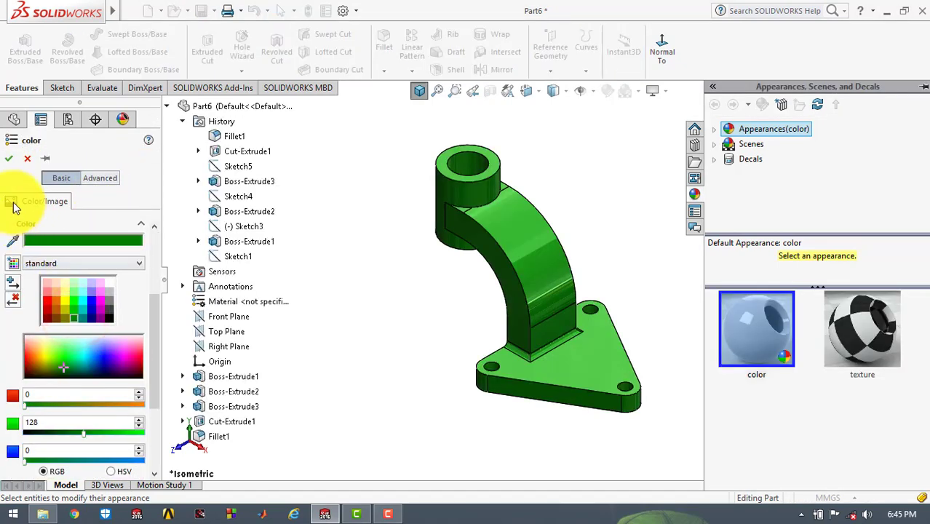
left_click(9, 158)
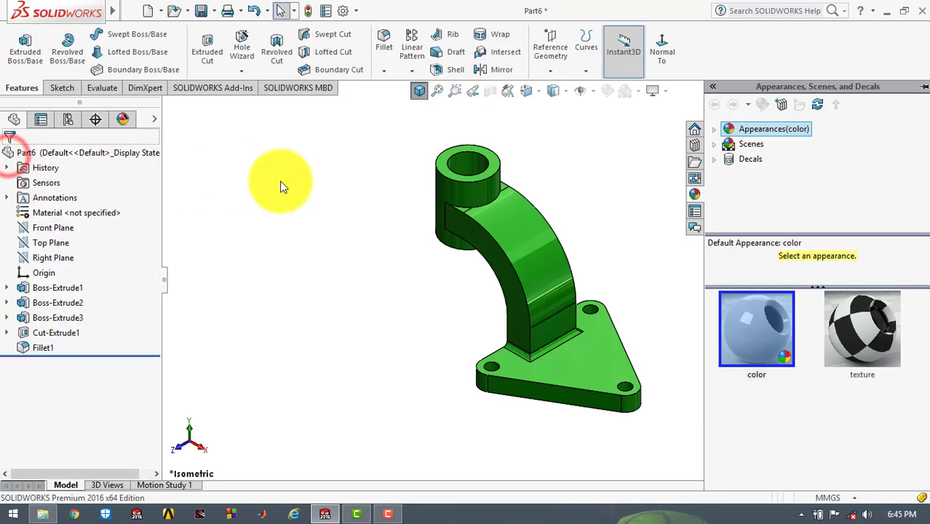
left_click(396, 176)
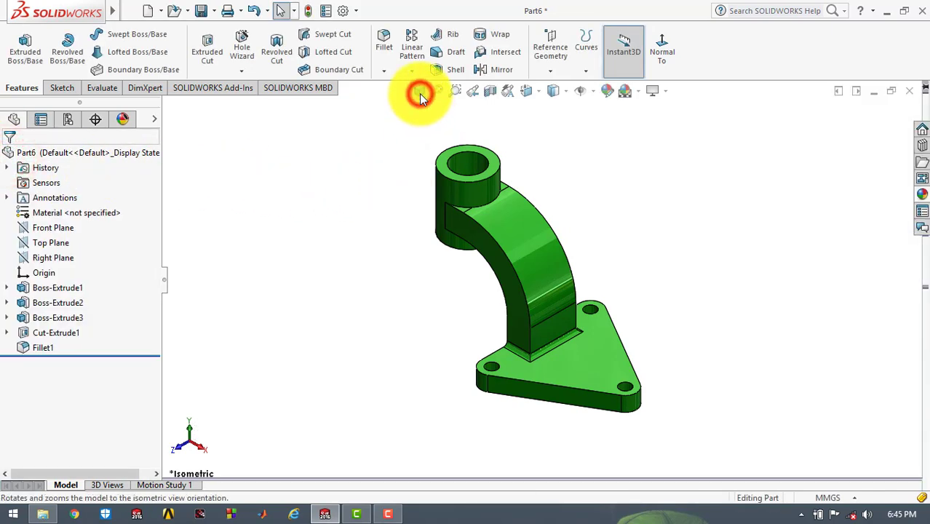